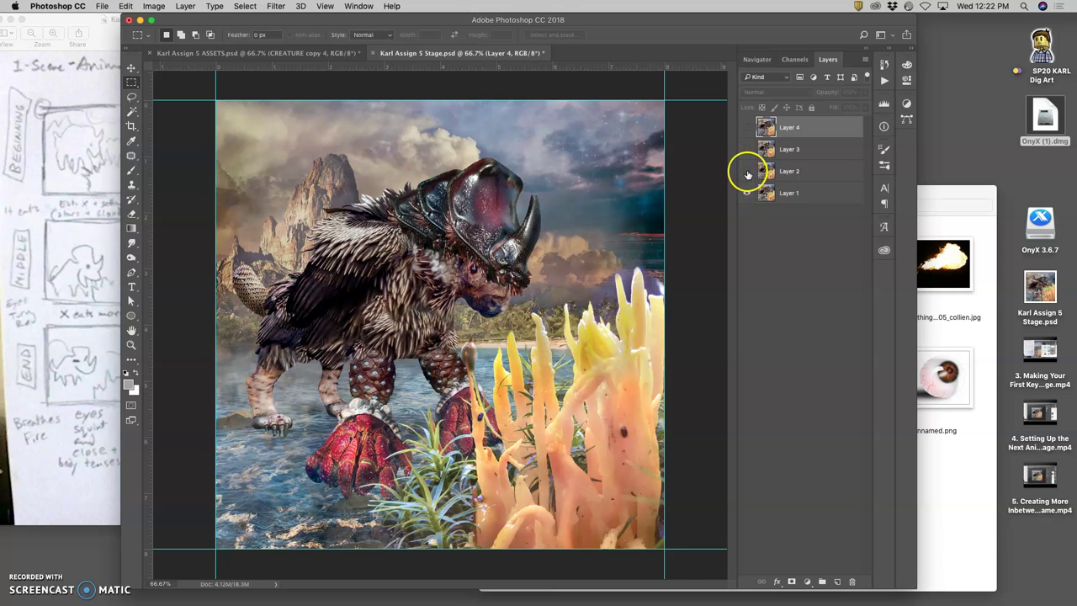
Show and hide Layers 1 to 4 in the Stage document in sequence to examine the existing animation frames
left_click(747, 171)
left_click(747, 150)
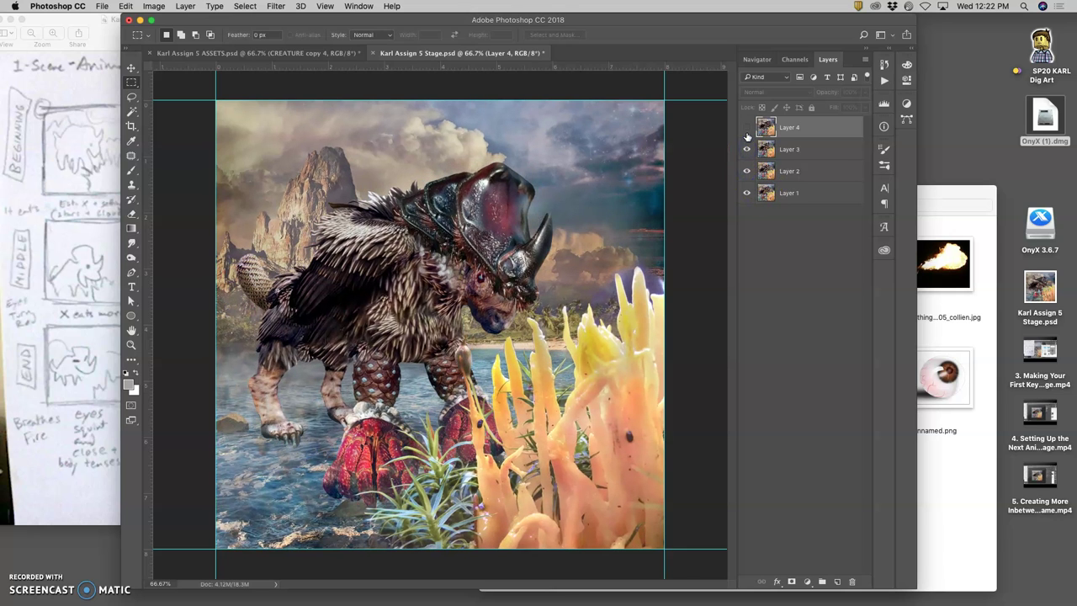
left_click(747, 128)
left_click(747, 130)
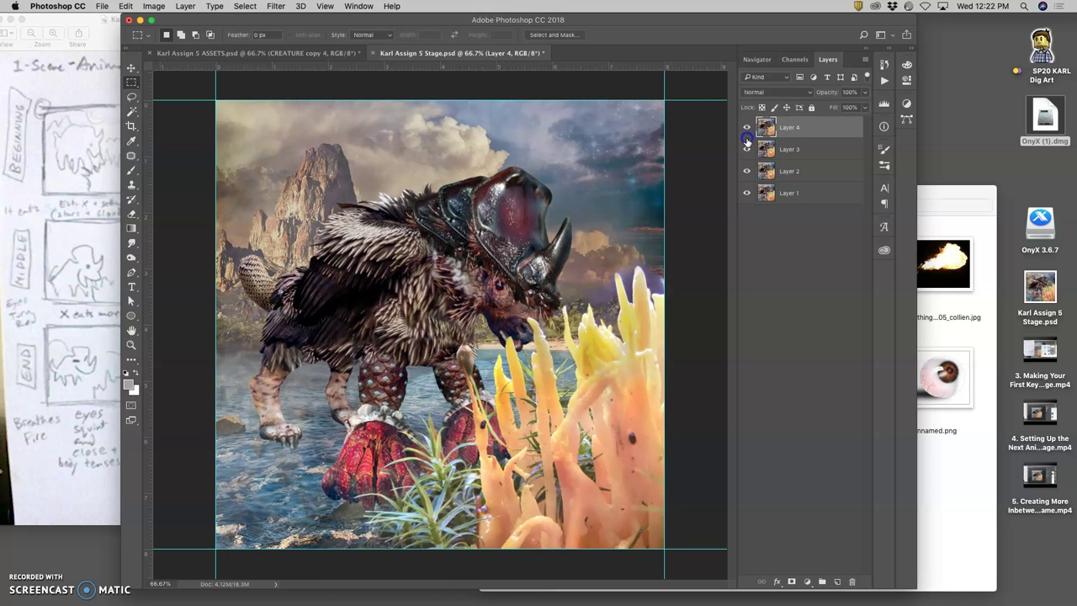
left_click(746, 128)
left_click(746, 150)
left_click(747, 172)
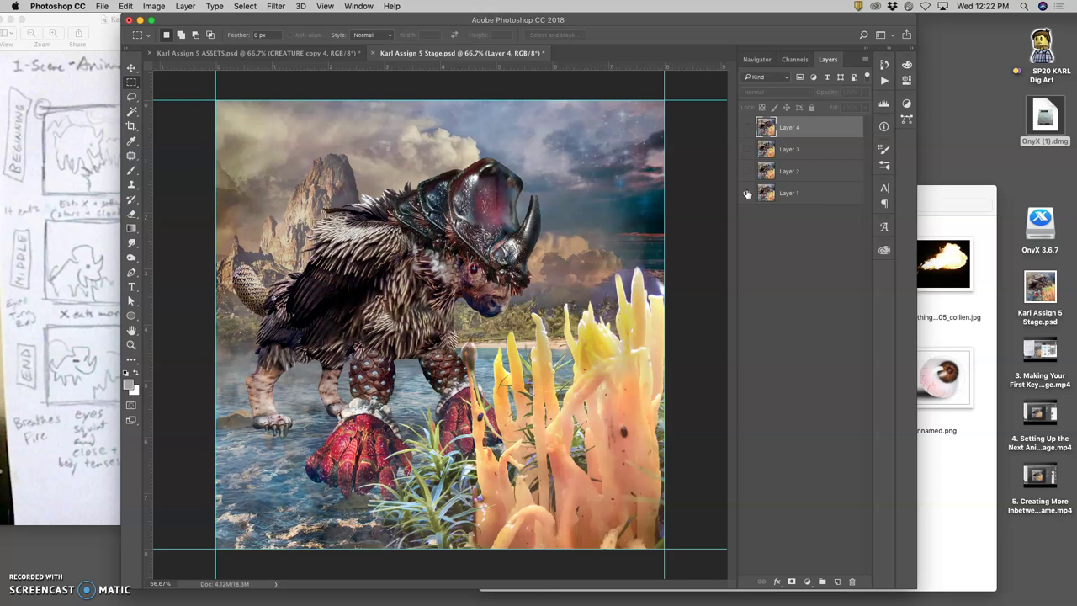
left_click(746, 194)
left_click(746, 194)
left_click(747, 172)
left_click(747, 151)
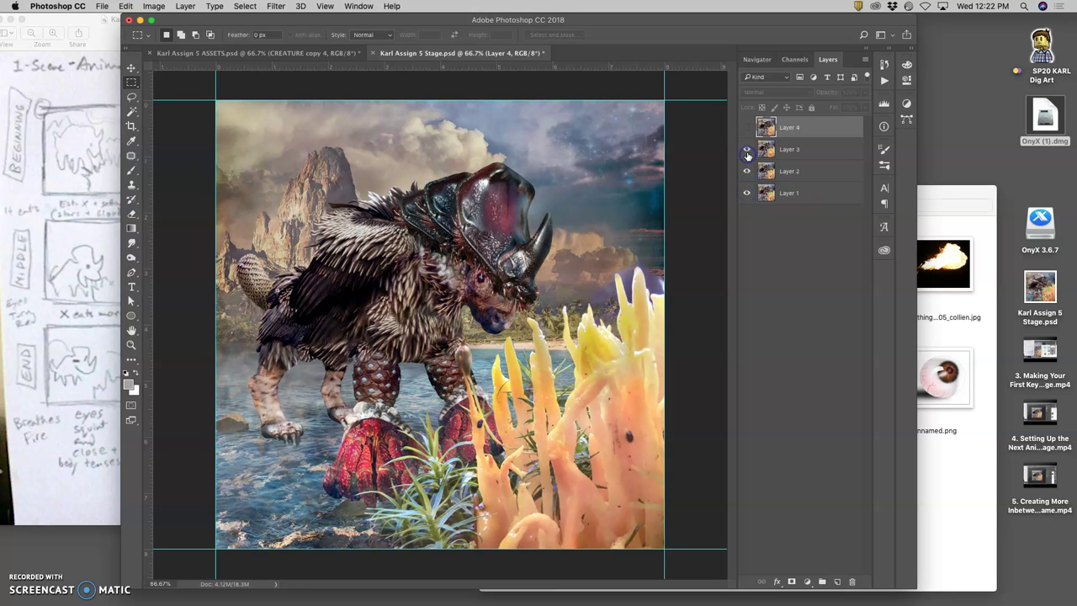
left_click(746, 129)
left_click(746, 129)
left_click(746, 128)
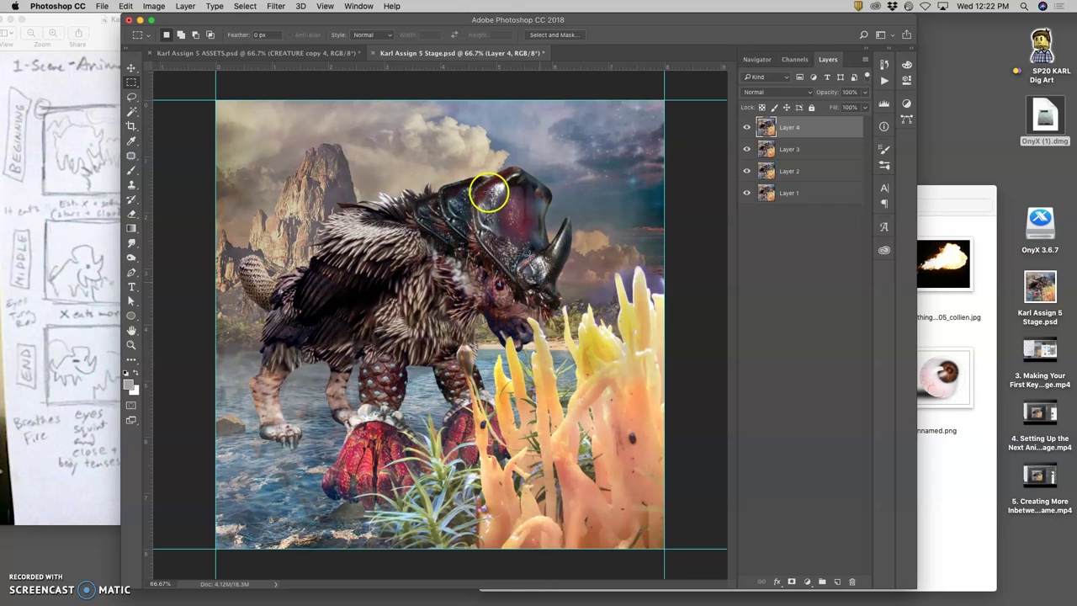
In the Karl Assign 5 ASSETS.psd document, crop the canvas to a centred square about 7.1 inches wide and hide the guides
left_click(311, 53)
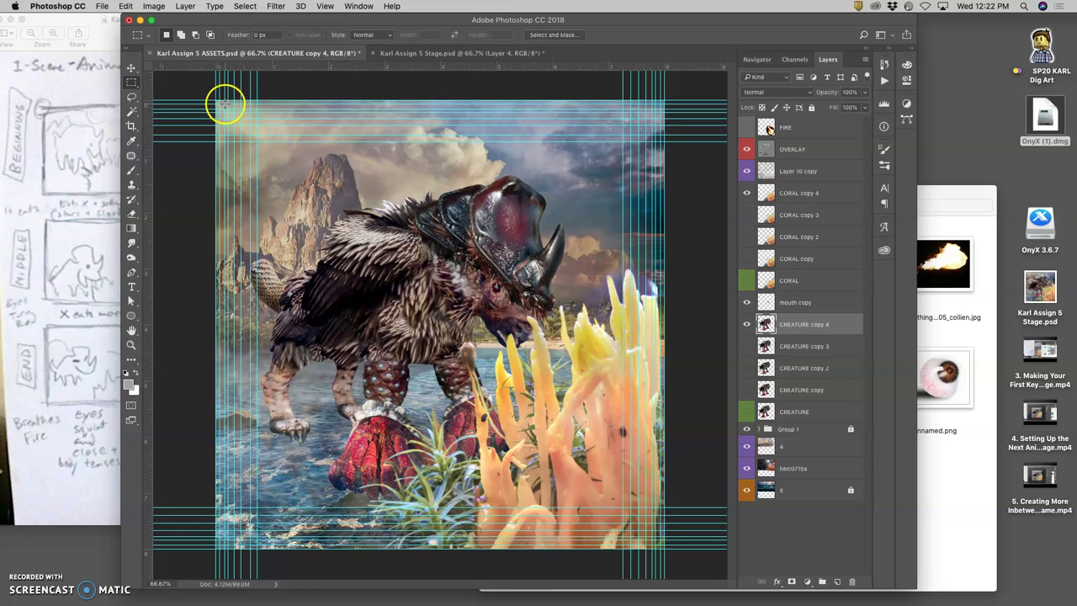
left_click(132, 126)
left_click(218, 104)
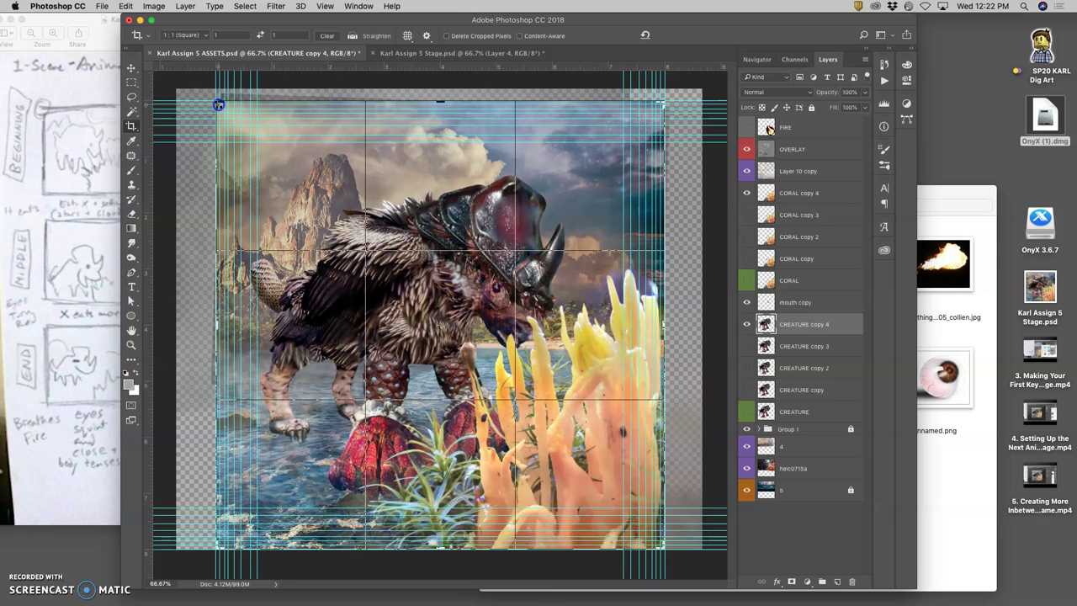
left_click_drag(218, 104, 246, 126)
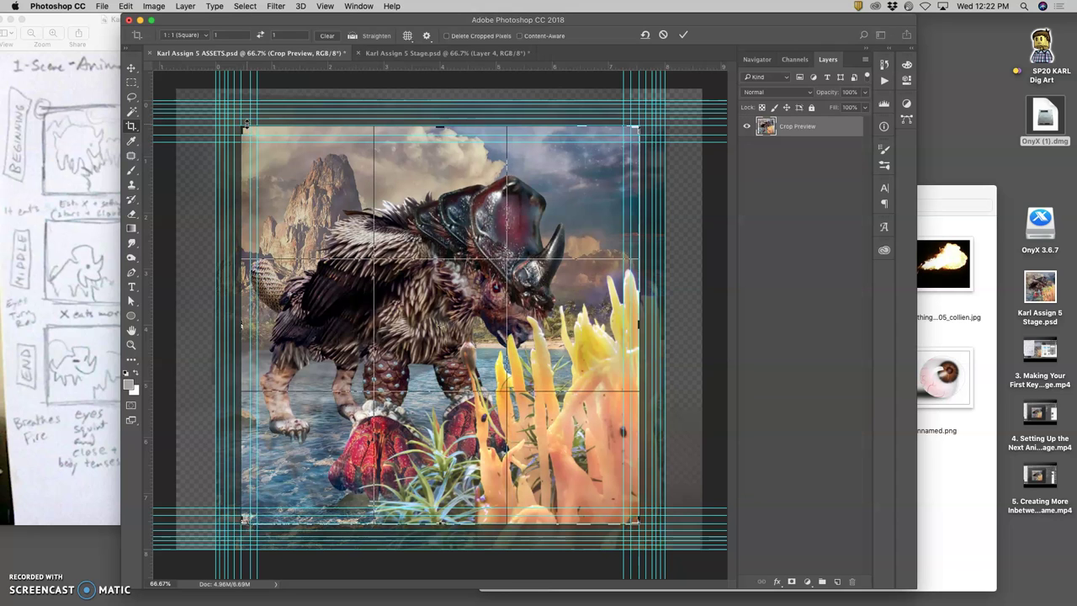
key("Return")
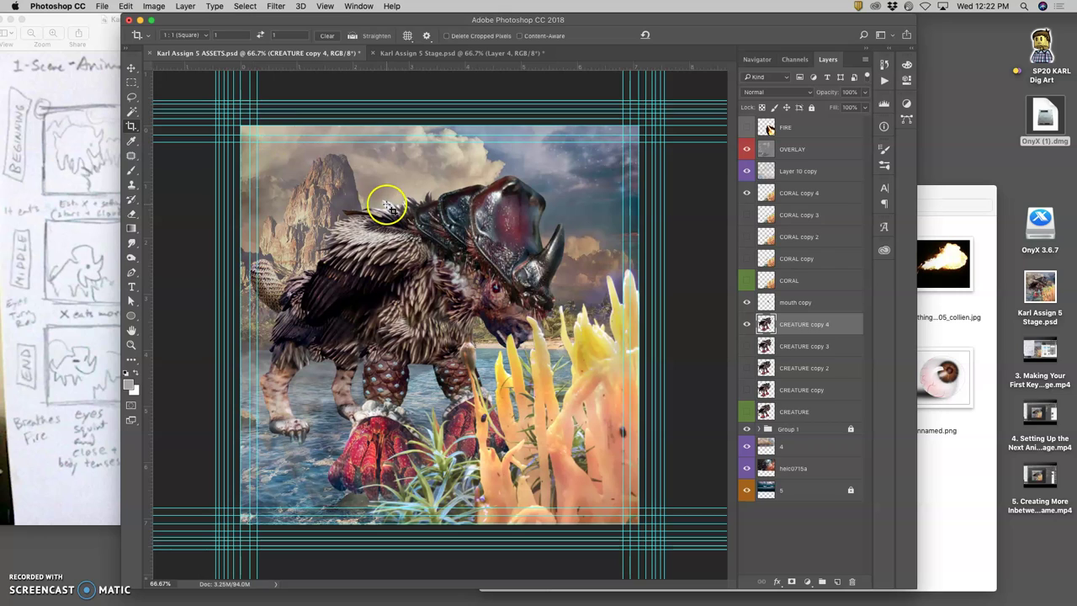
key("super+semicolon")
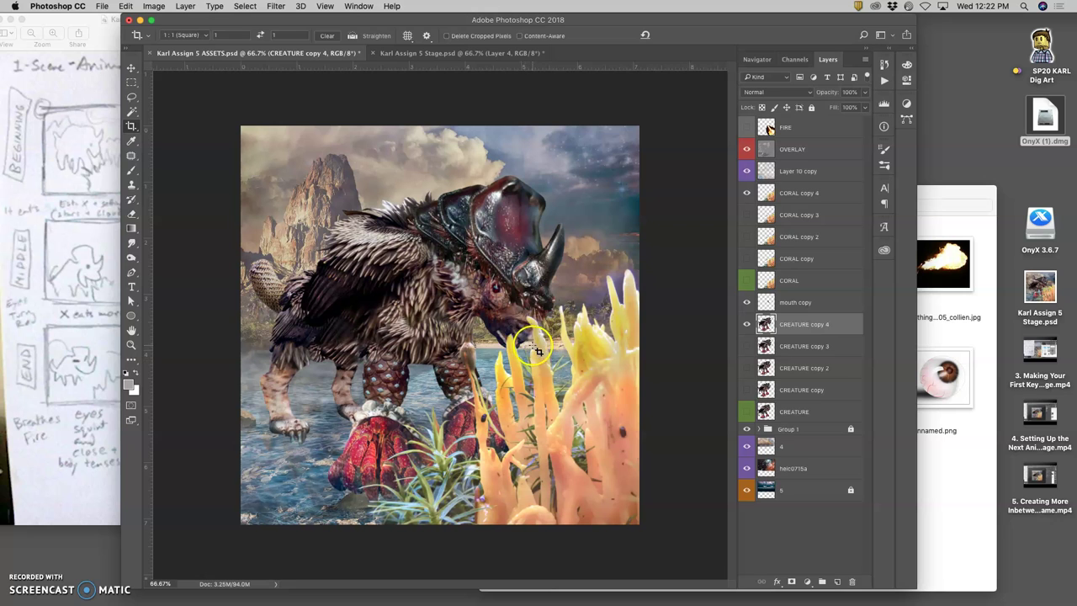
In the Stage document, hide and reshow Layers 4 to 1 in sequence to review the motion between frames
left_click(428, 54)
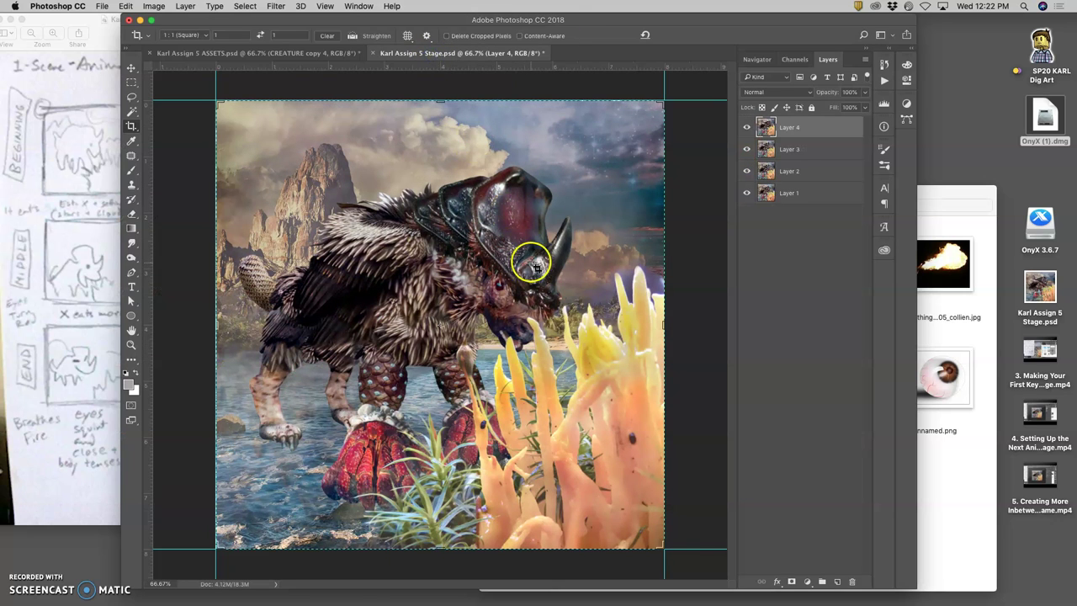
left_click(746, 127)
left_click(746, 149)
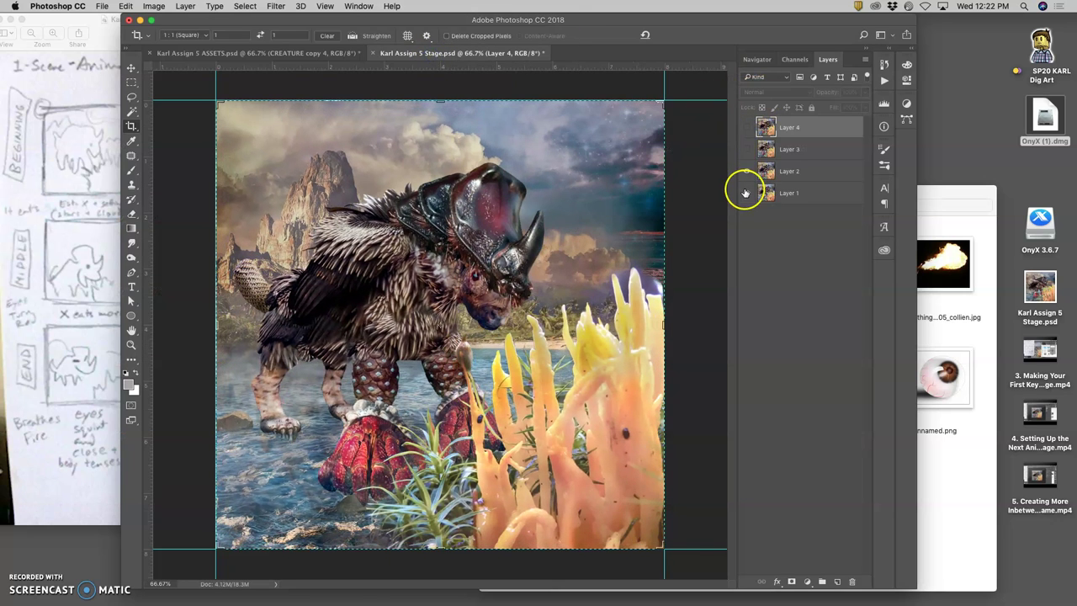
left_click(747, 172)
left_click(746, 193)
left_click(746, 193)
left_click(746, 171)
left_click(746, 149)
left_click(746, 127)
Resize the ASSETS document's image to 8 inches wide
left_click(358, 53)
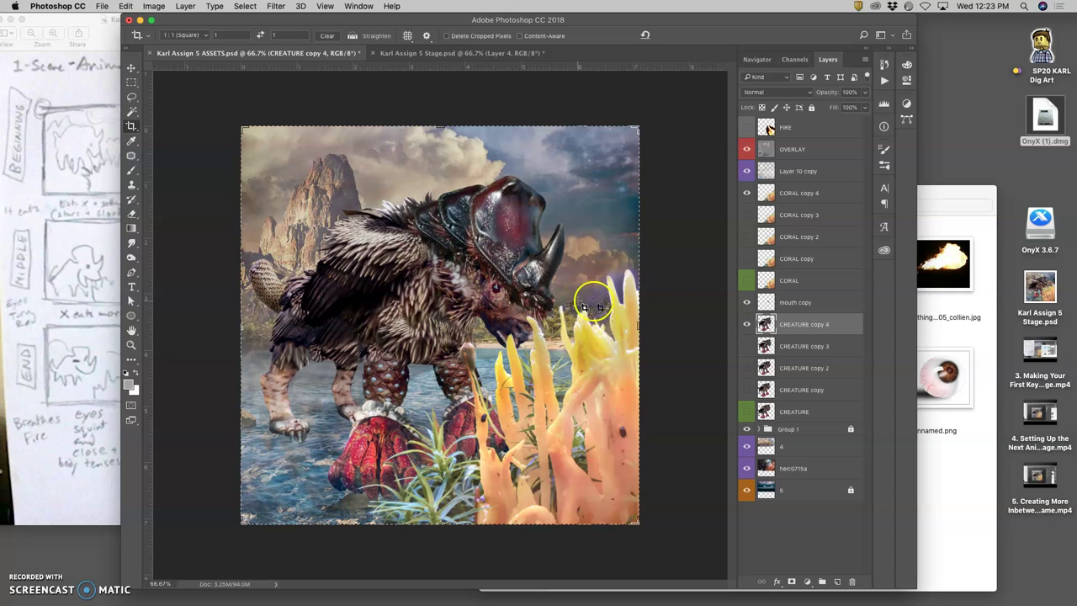
left_click(154, 6)
left_click(555, 222)
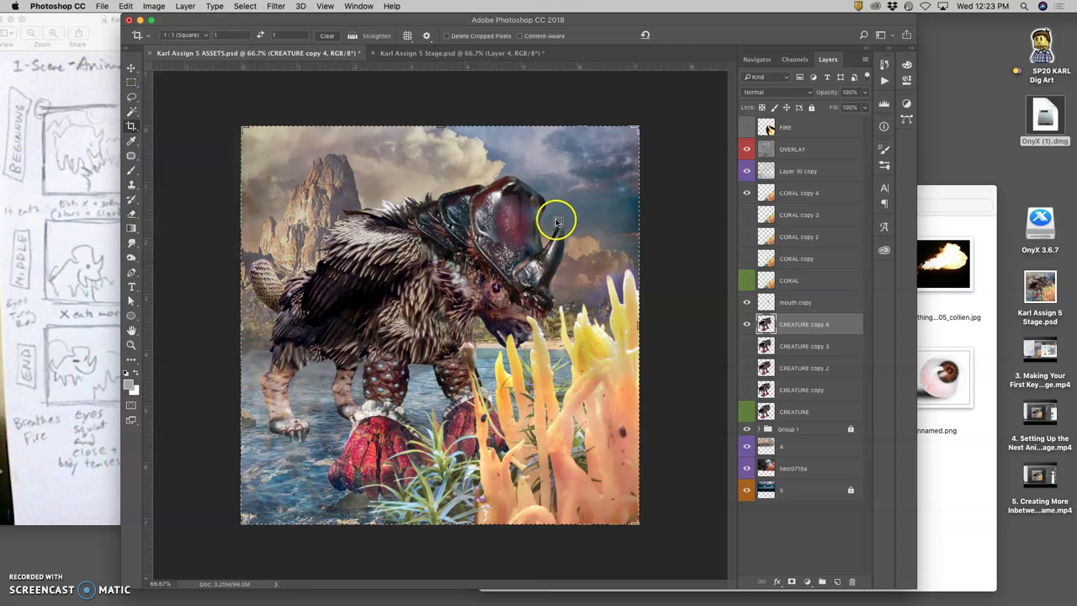
key("super+alt+i")
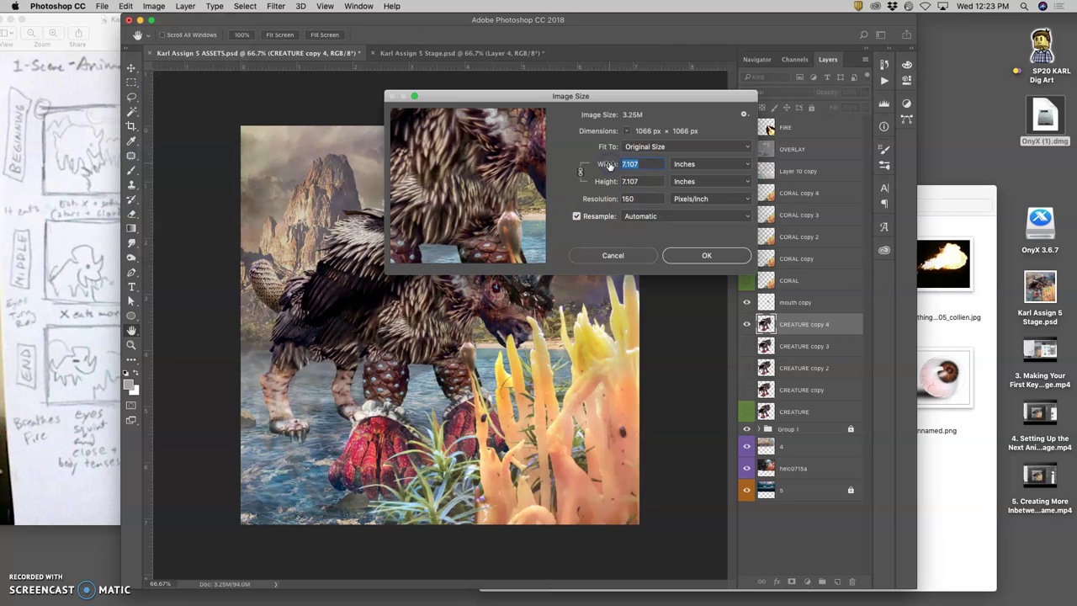
type("8")
left_click(706, 257)
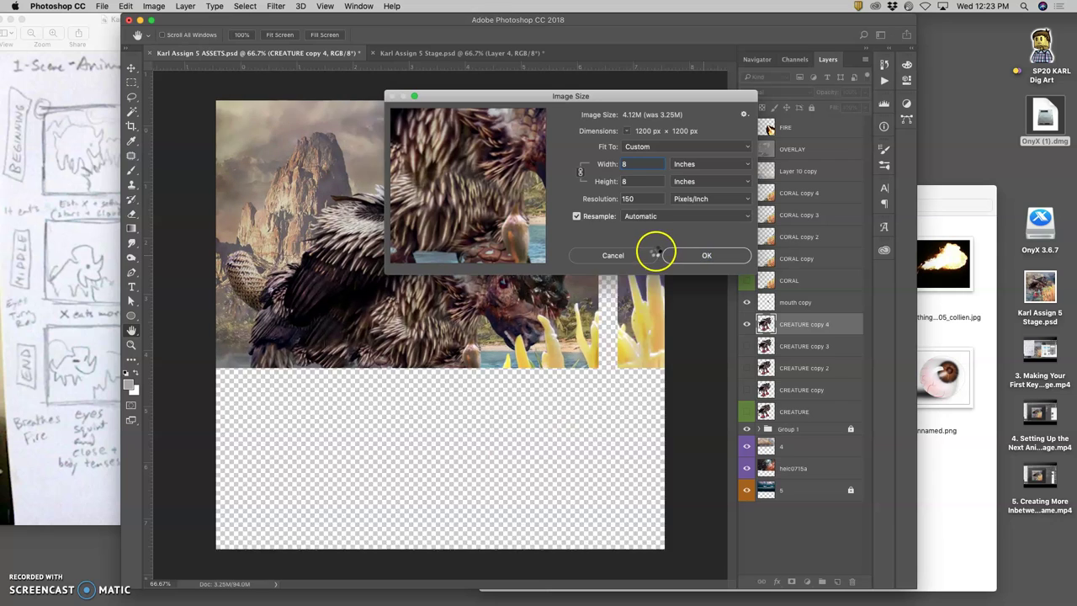
key("c")
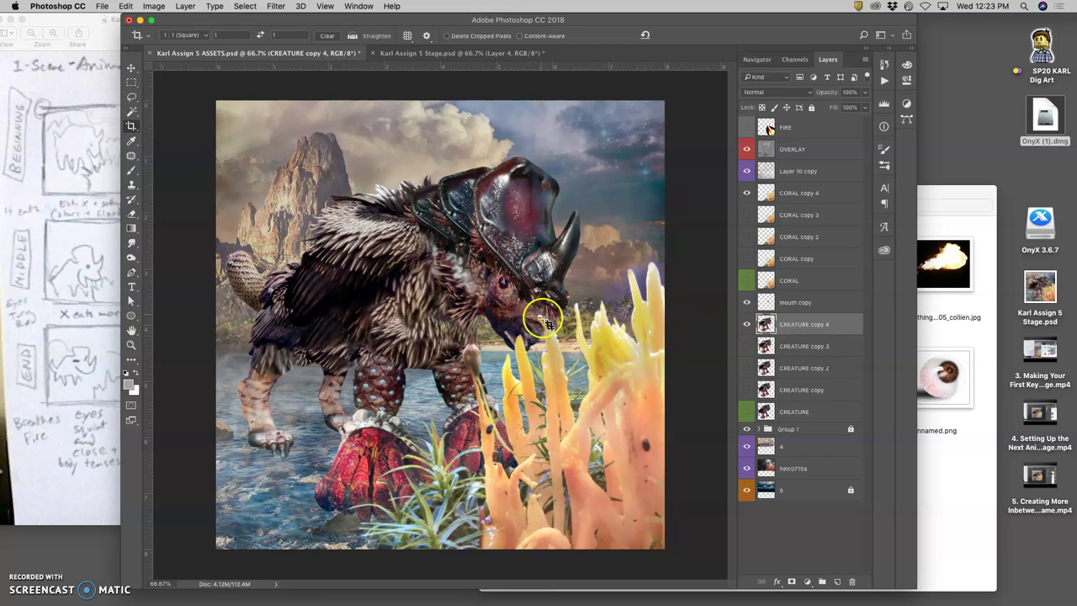
Duplicate the CREATURE copy 4 layer, hide the original, and move the duplicate directly above CORAL copy 4
left_click(794, 325)
key("super+j")
left_click(746, 347)
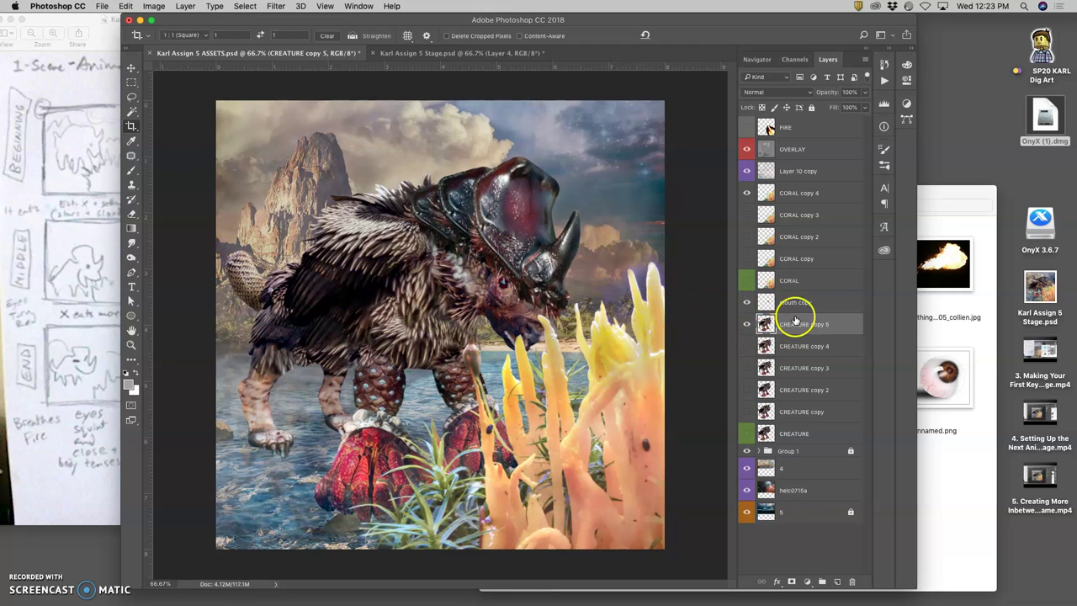
left_click_drag(794, 322, 789, 202)
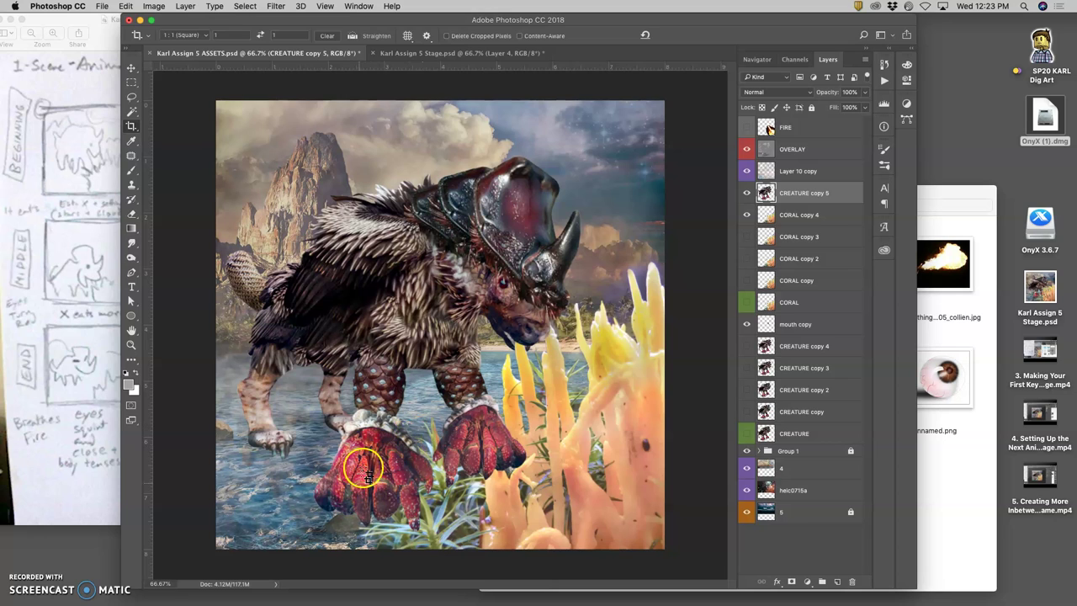
Lasso a selection around the creature's two red front claws on the CREATURE copy 5 layer
left_click(131, 96)
left_click_drag(547, 383, 513, 390)
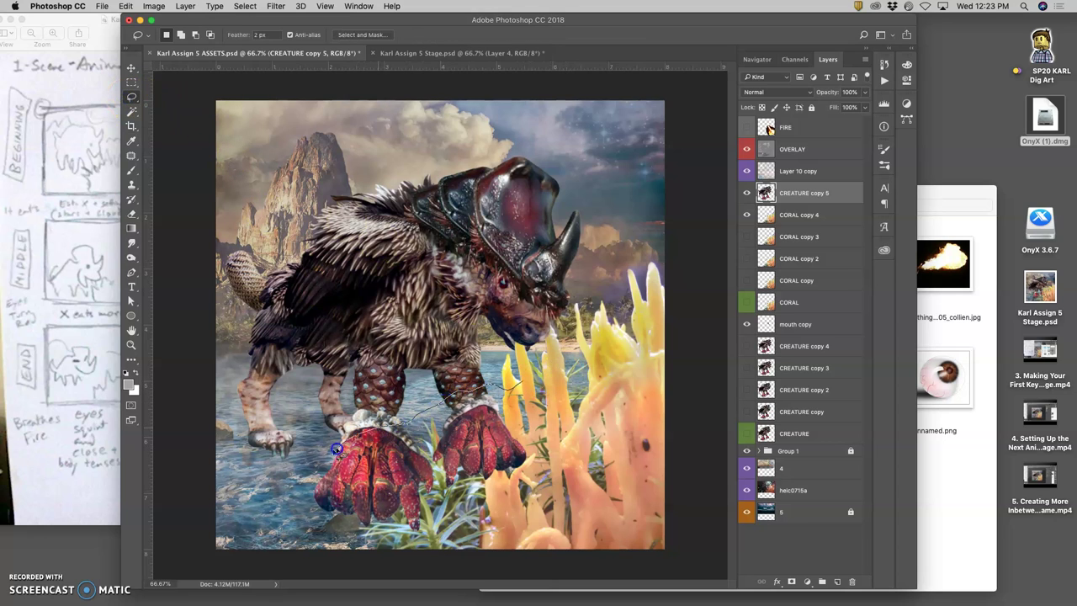
mouse_move(308, 492)
left_mouse_down()
mouse_move(378, 562)
mouse_move(482, 544)
mouse_move(553, 477)
mouse_move(558, 440)
left_mouse_up()
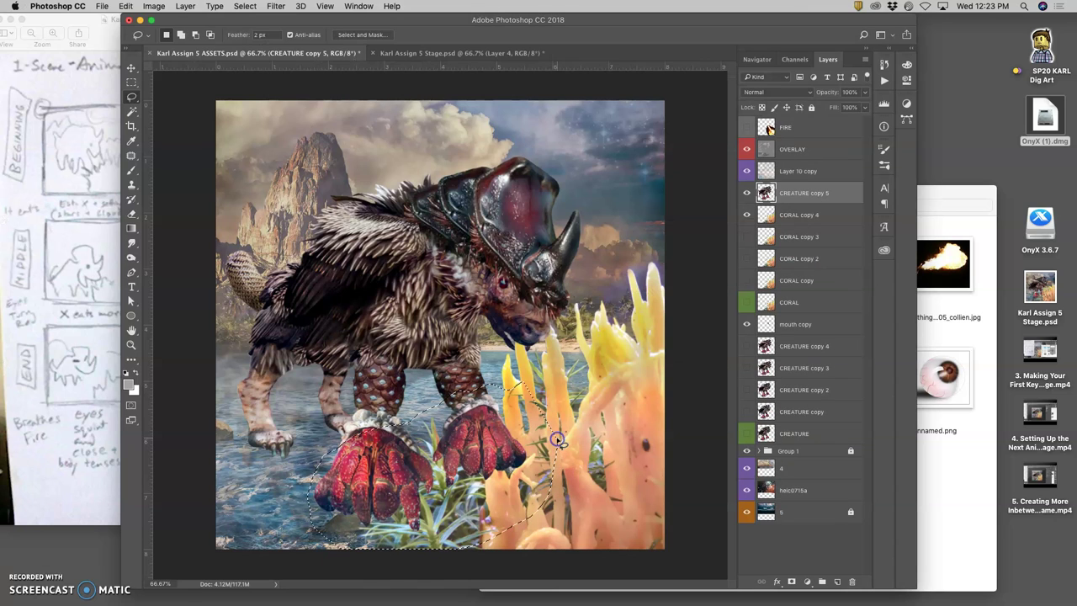
key("Delete")
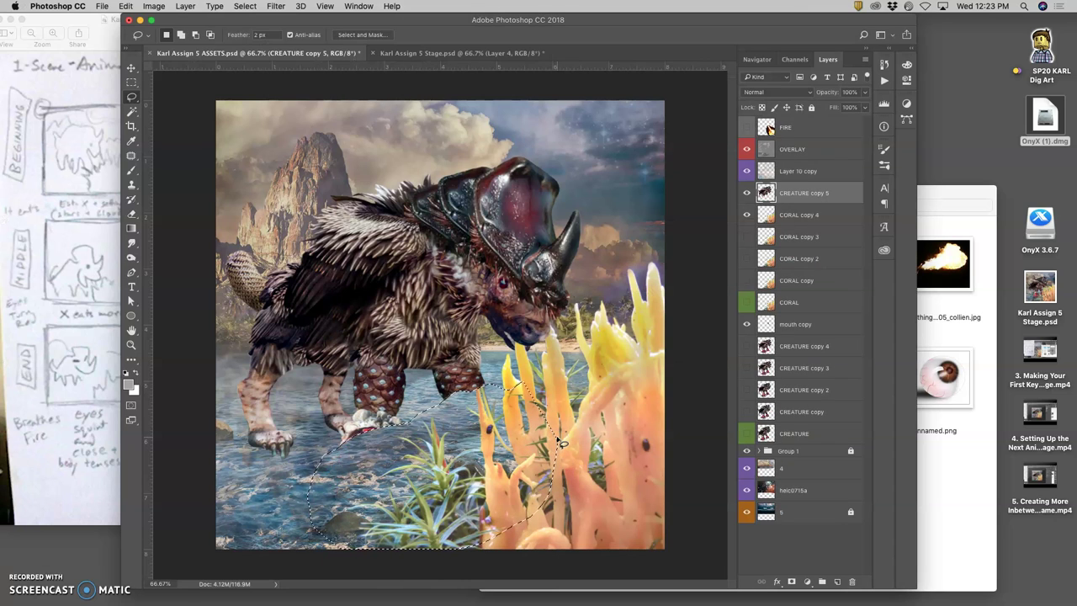
key("super+d")
key("super+alt+z")
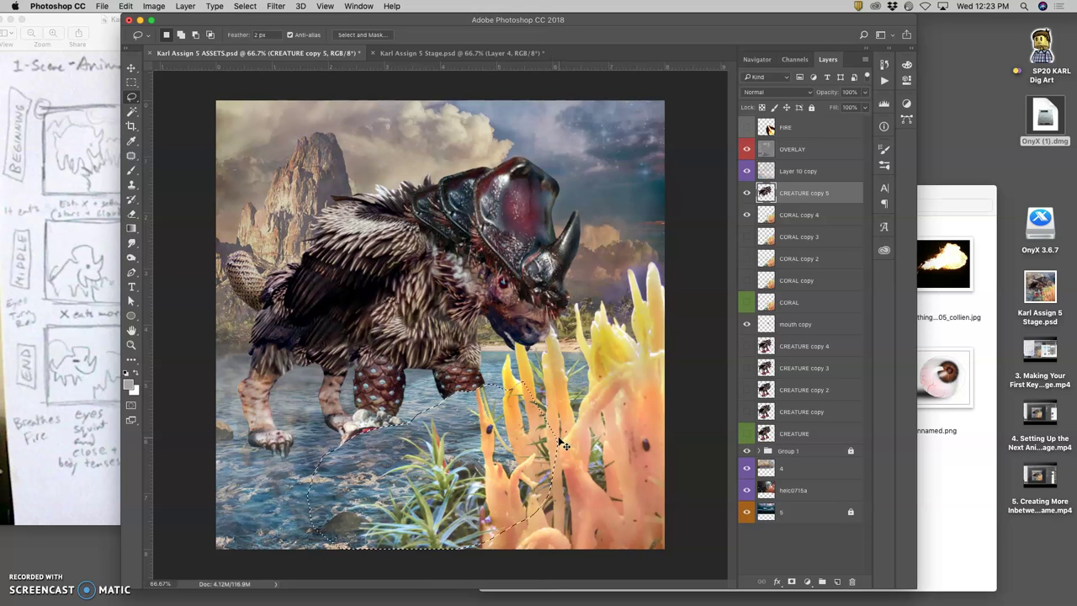
key("super+alt+z")
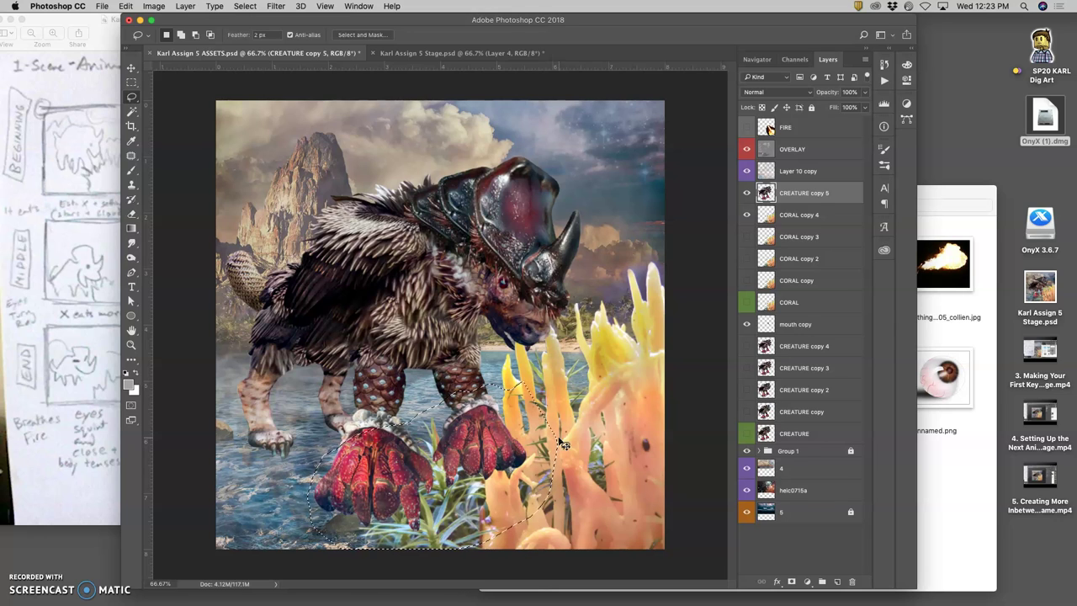
Copy the selected claws onto a new layer and place it directly below CORAL copy 4
key("super+j")
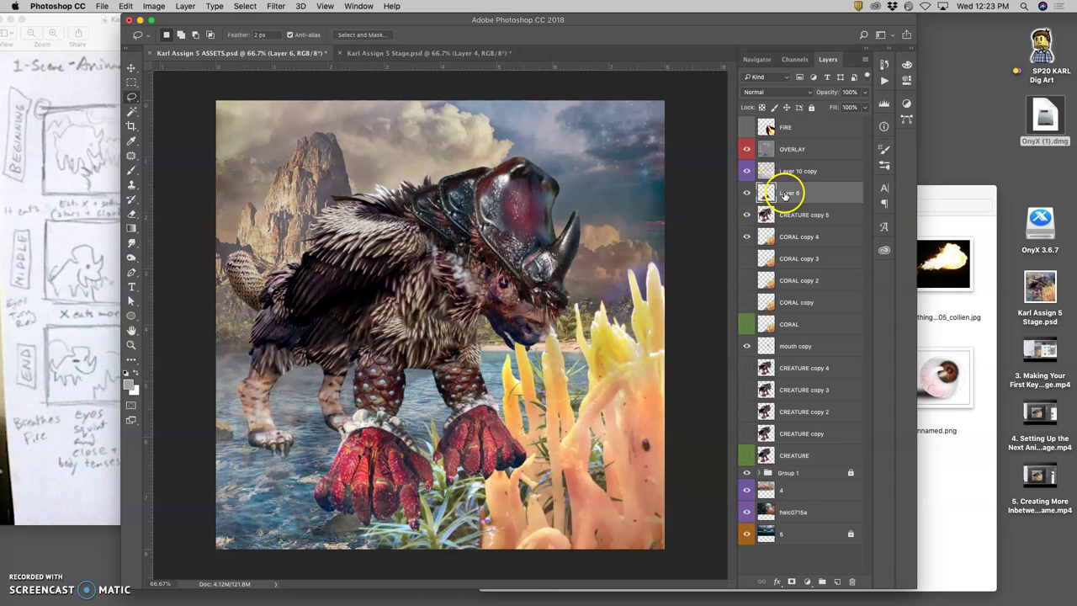
left_click_drag(782, 190, 774, 244)
Lasso the red front claws on CREATURE copy 5, delete them from that layer, and clear the selection
left_click(773, 195)
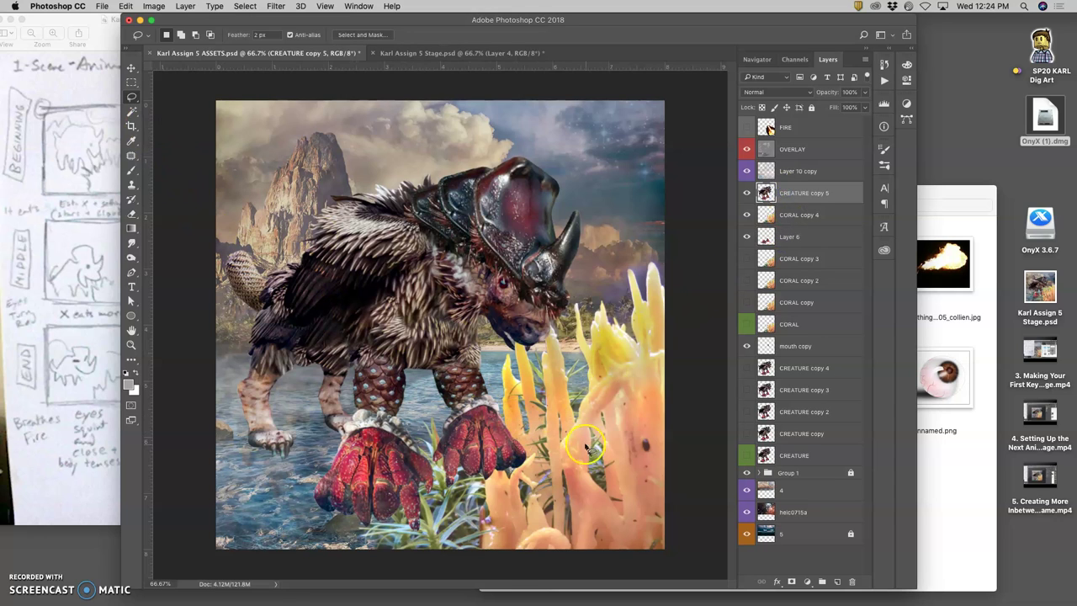
mouse_move(416, 419)
left_mouse_down()
mouse_move(333, 450)
mouse_move(297, 491)
mouse_move(320, 554)
mouse_move(525, 550)
mouse_move(582, 472)
mouse_move(572, 441)
left_mouse_up()
key("BackSpace")
key("super+d")
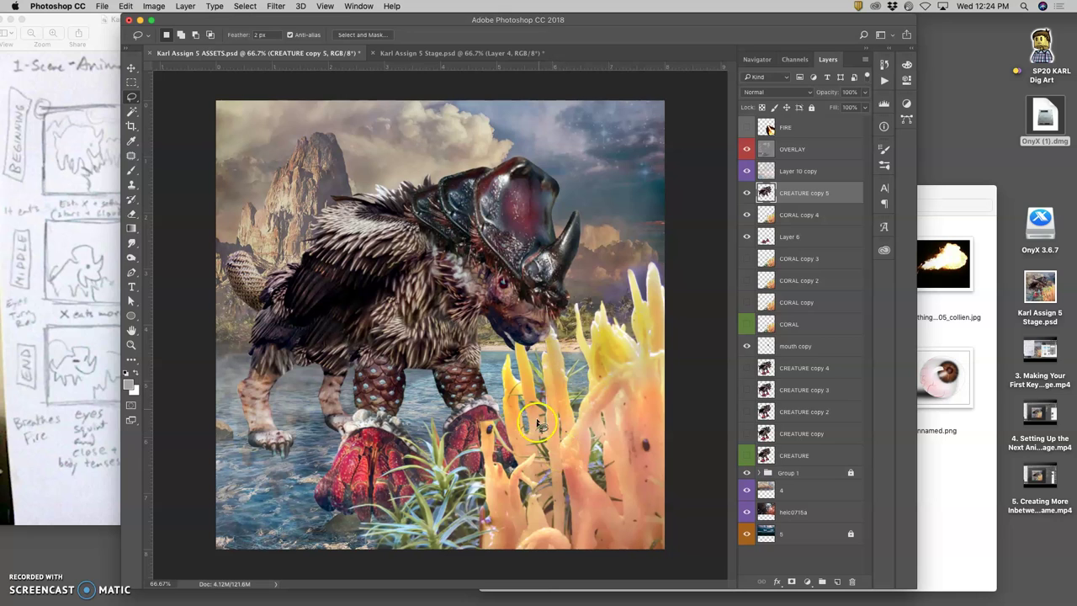
left_click(531, 330)
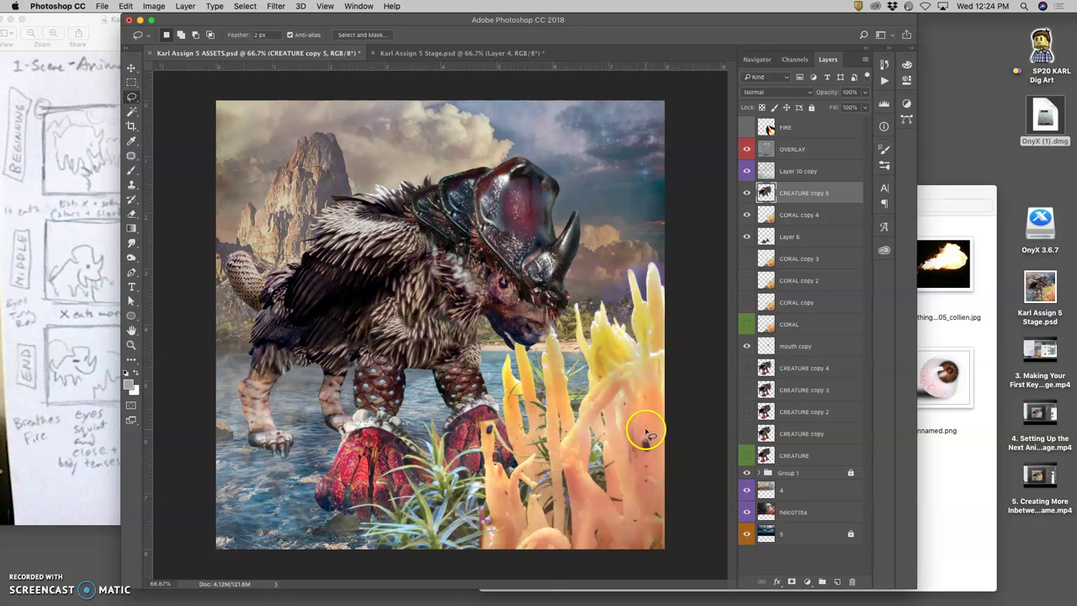
Toggle the visibility of CREATURE copy 5, mouth copy and CORAL copy 4 to examine where the creature and coral overlap
left_click(747, 193)
left_click(748, 196)
left_click(748, 195)
left_click(748, 195)
left_click(747, 347)
left_click(747, 348)
left_click(748, 215)
left_click(748, 215)
left_click(748, 216)
left_click(748, 216)
left_click(747, 217)
left_click(748, 217)
left_click(748, 217)
left_click(748, 216)
left_click(748, 216)
left_click(748, 216)
left_click(770, 215)
left_click(864, 91)
left_click_drag(849, 106, 883, 103)
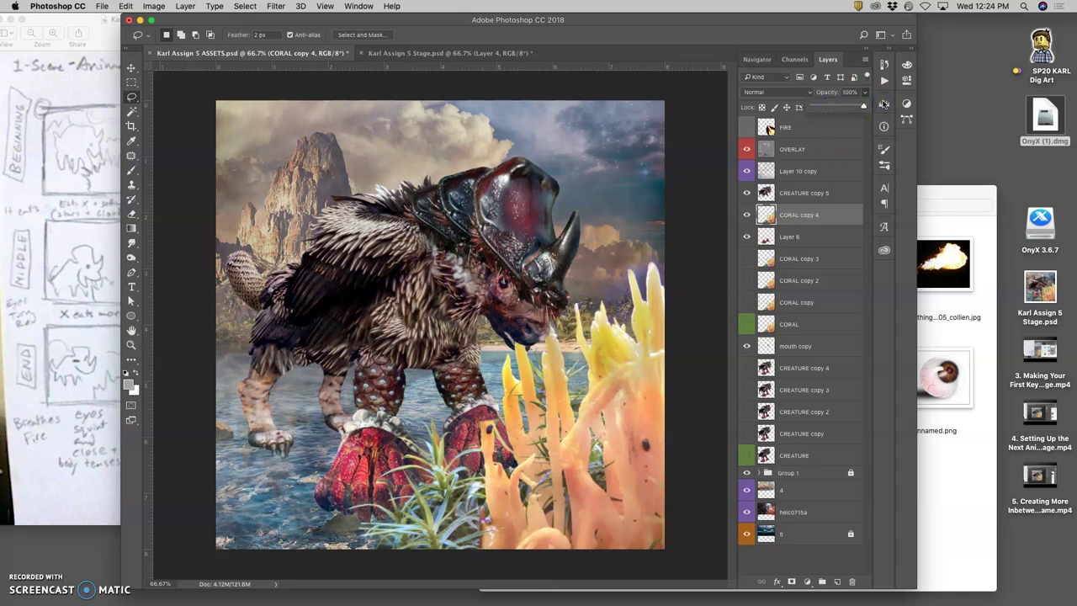
Lower the opacity of the CREATURE copy 5 layer to 50% so the coral behind it shows through
left_click(769, 192)
left_click(747, 193)
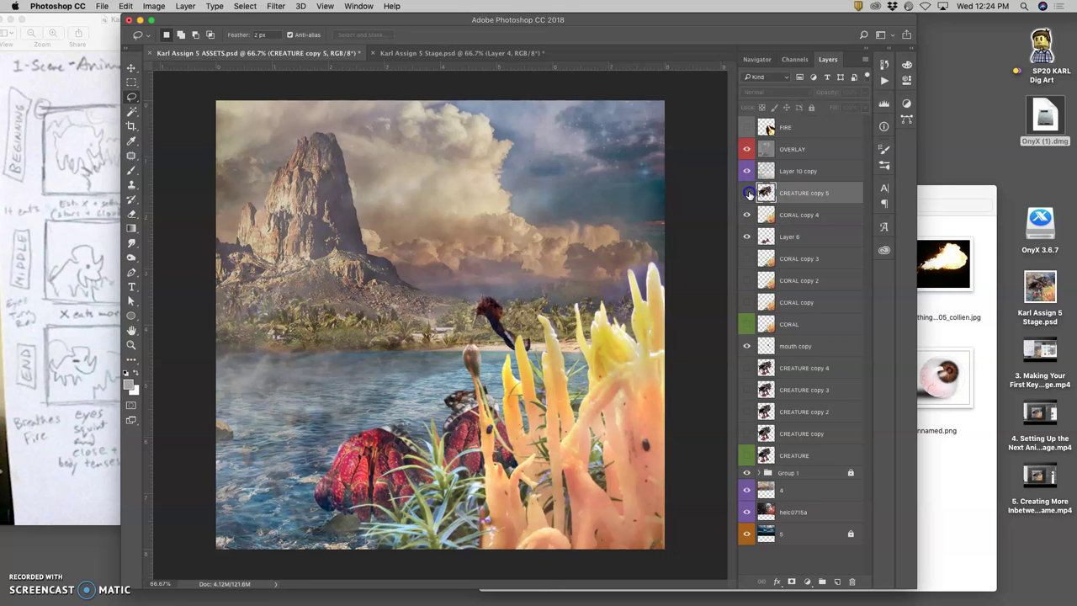
left_click(747, 192)
left_click(864, 92)
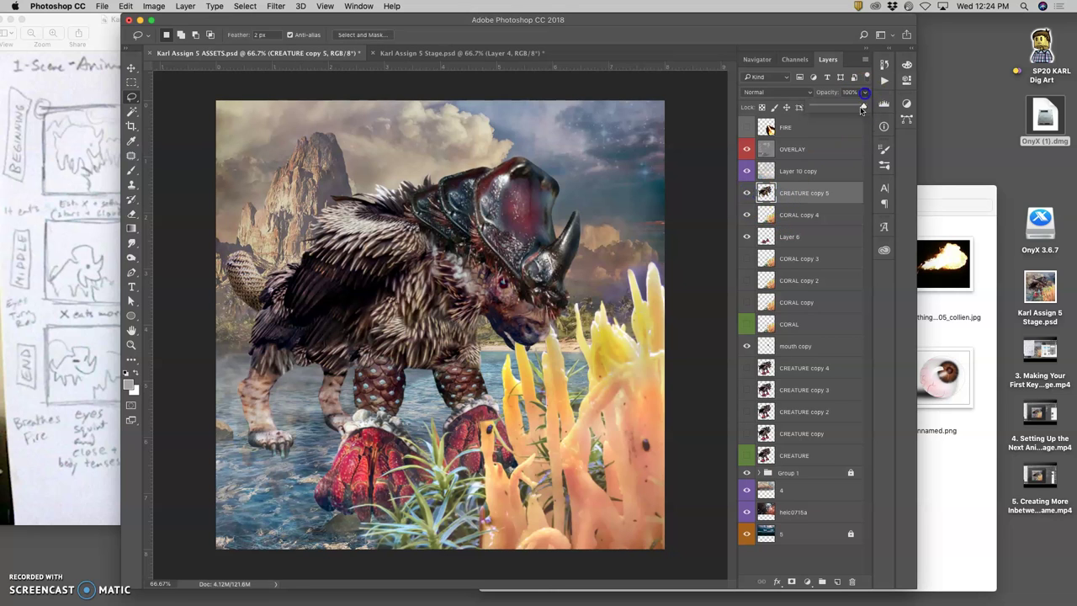
left_click_drag(841, 106, 838, 106)
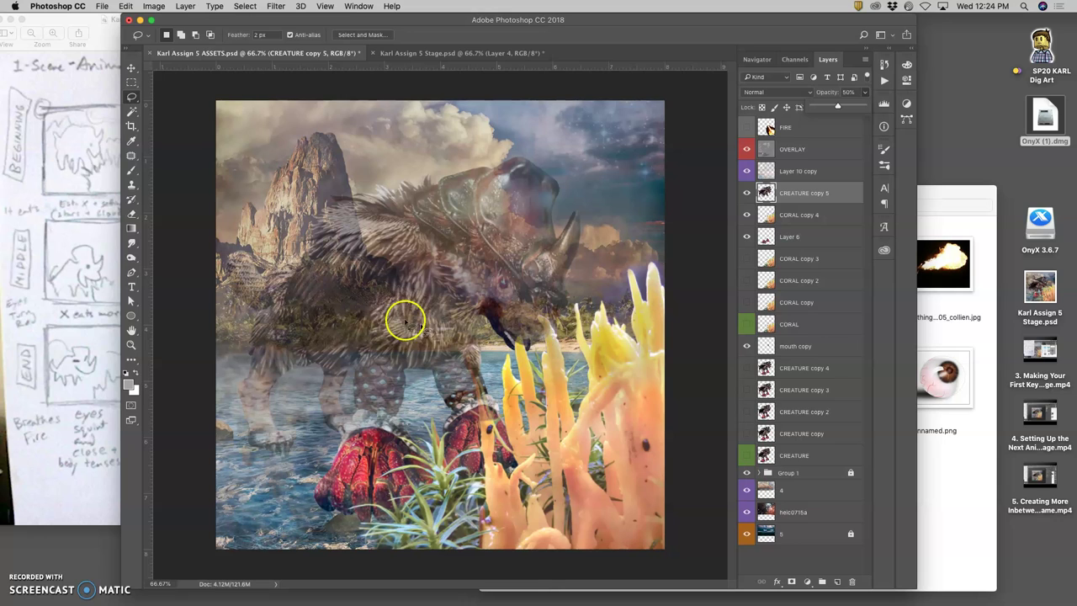
Lasso the thin coral stalk beside the front leg, delete that area from CREATURE copy 5, and restore the layer's opacity to 100%
left_click(152, 123)
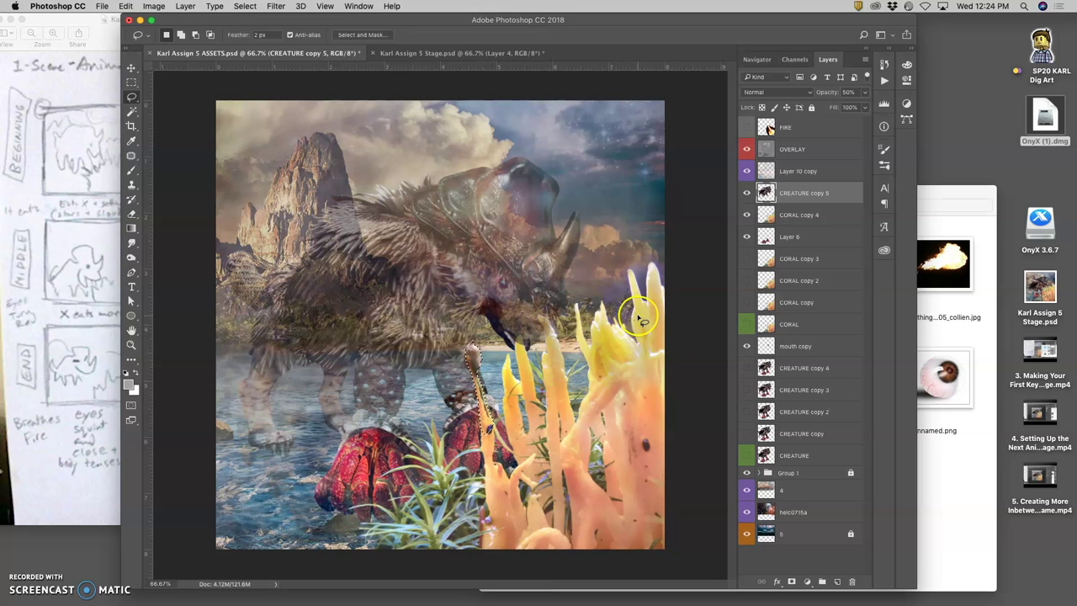
left_click(746, 238)
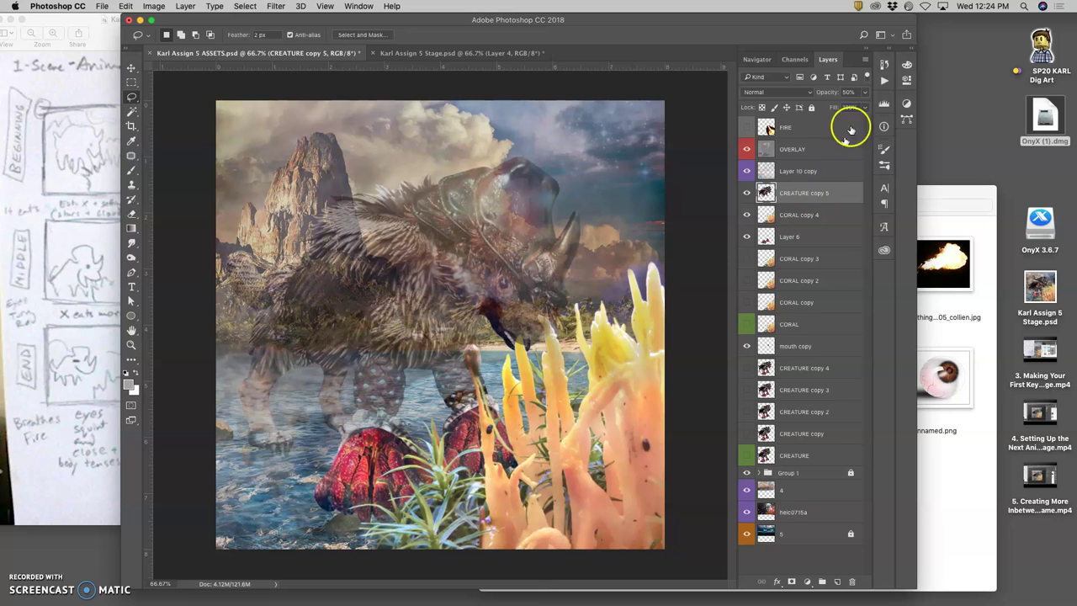
left_click(865, 95)
left_click_drag(840, 105, 863, 105)
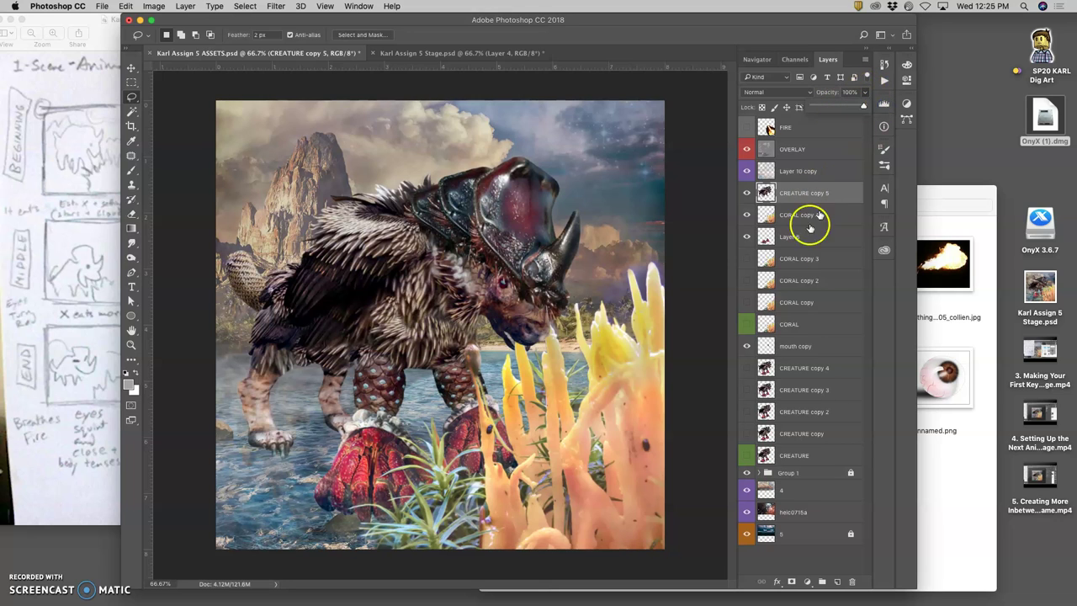
Make the CREATURE copy 4 layer visible and select the CORAL copy 4 layer
left_click(748, 370)
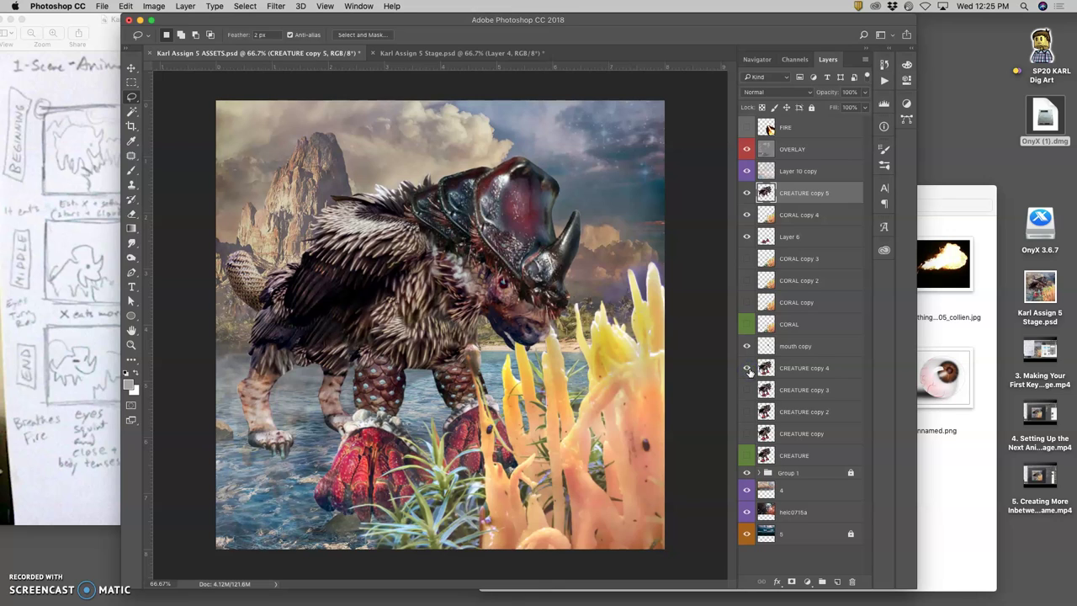
left_click(748, 370)
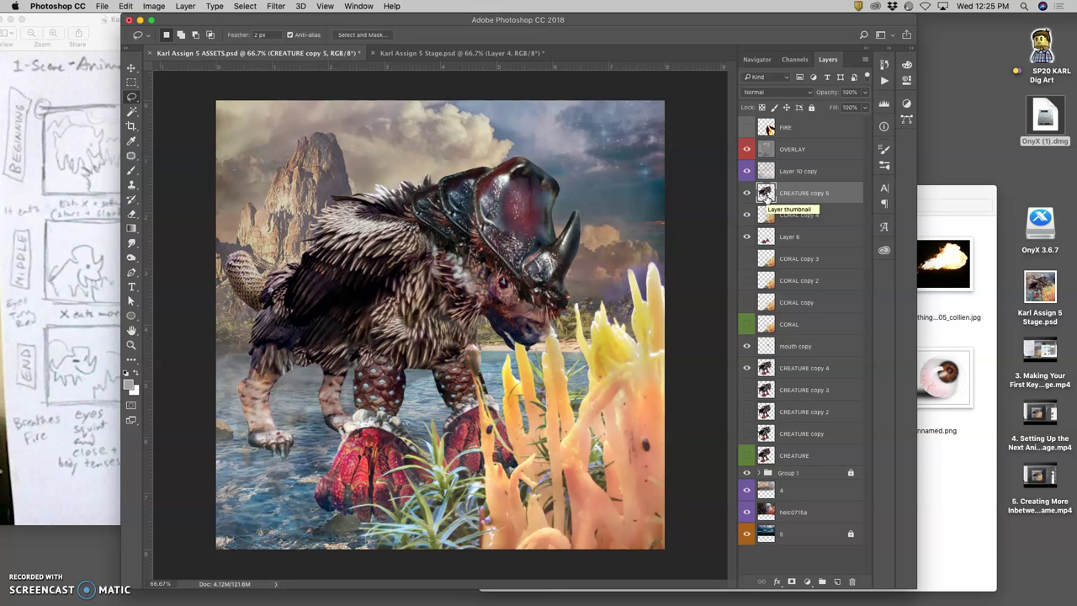
left_click(798, 217)
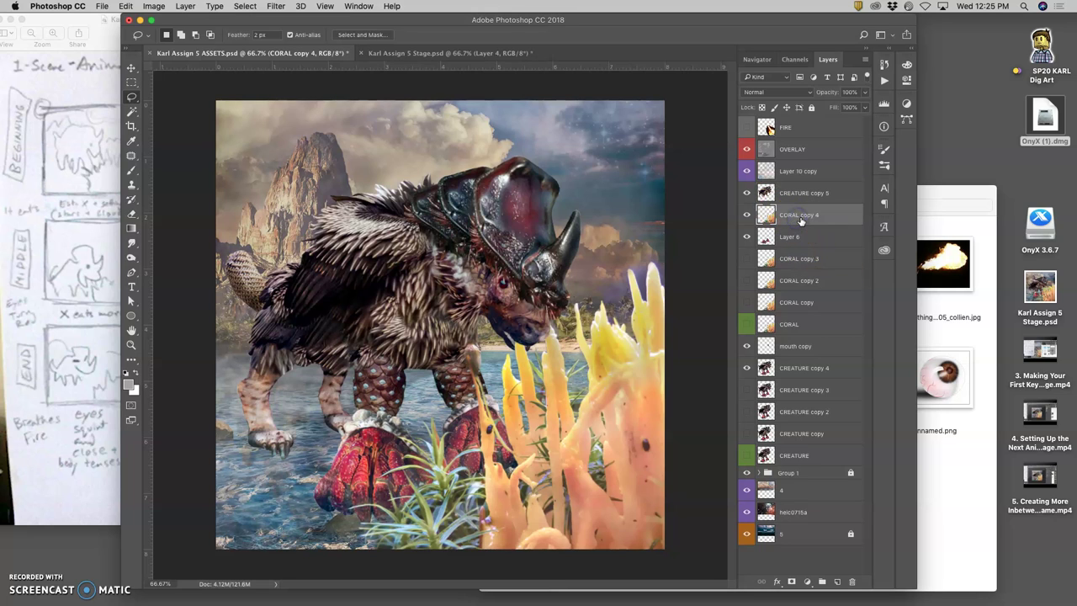
key("super+t")
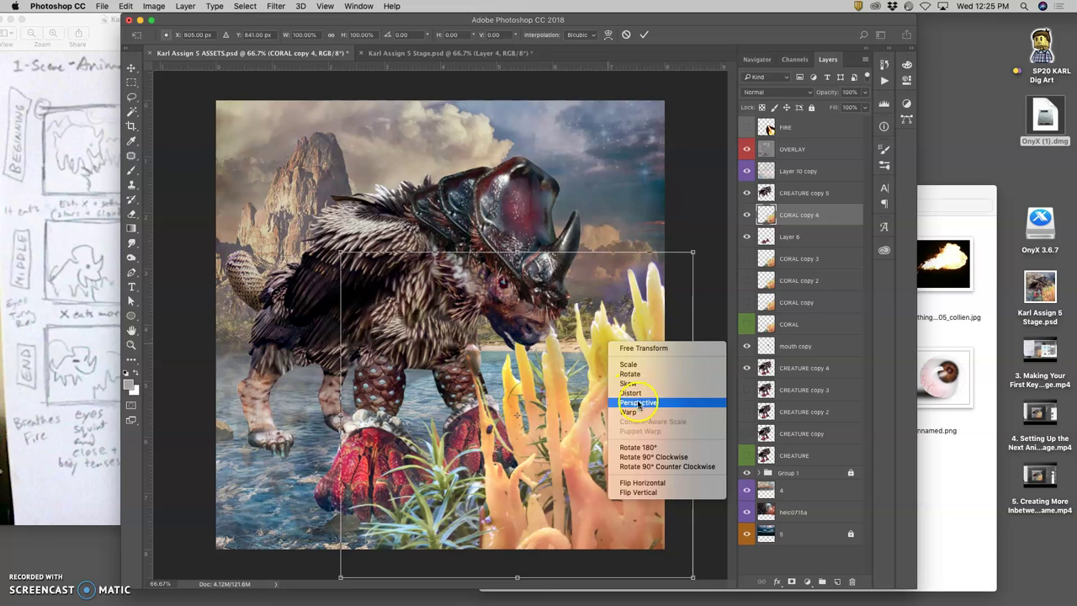
left_click(695, 320)
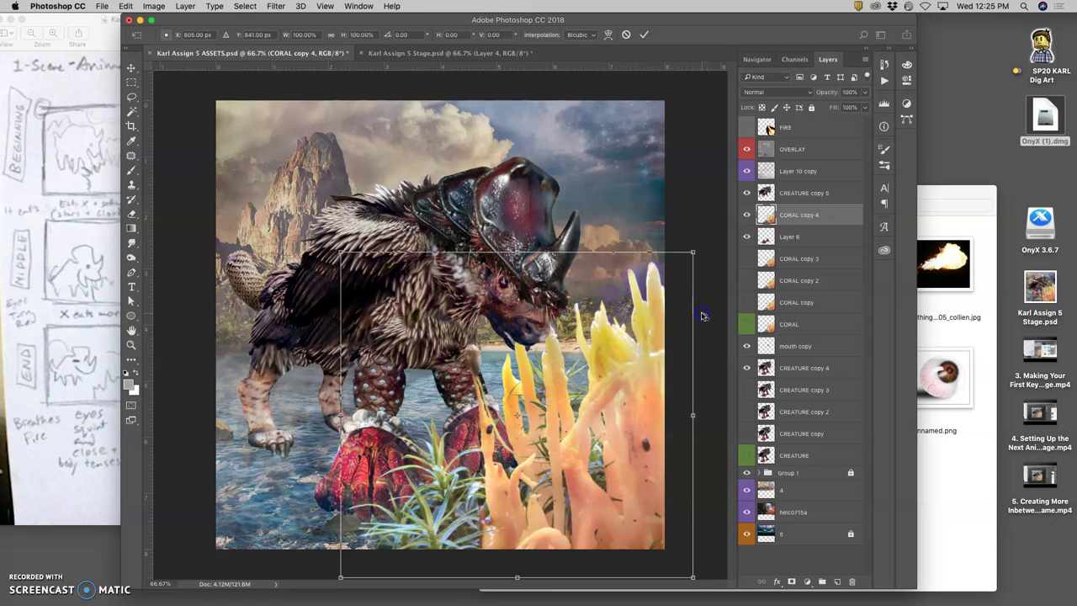
key("Return")
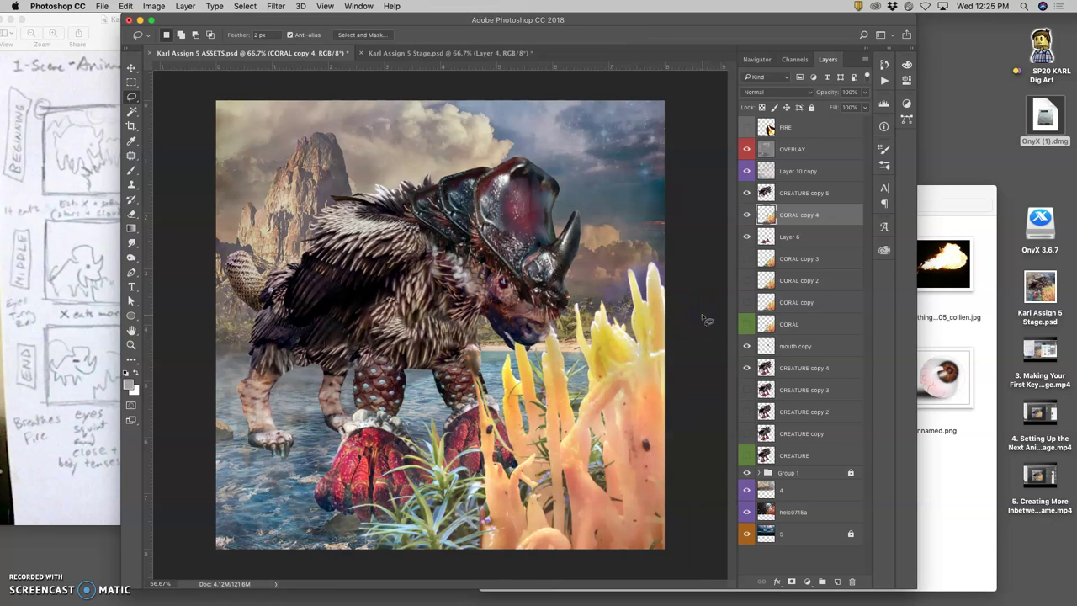
Start Puppet Warp on CORAL copy 4 and pin the thin stalk, the tall coral tip and the coral's base
left_click(125, 6)
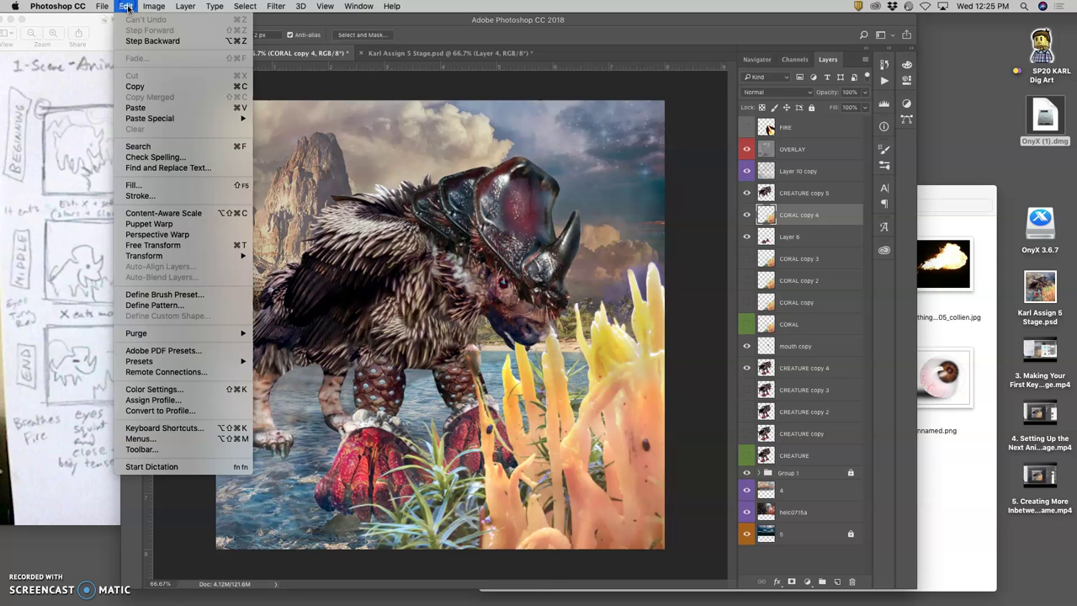
left_click(152, 224)
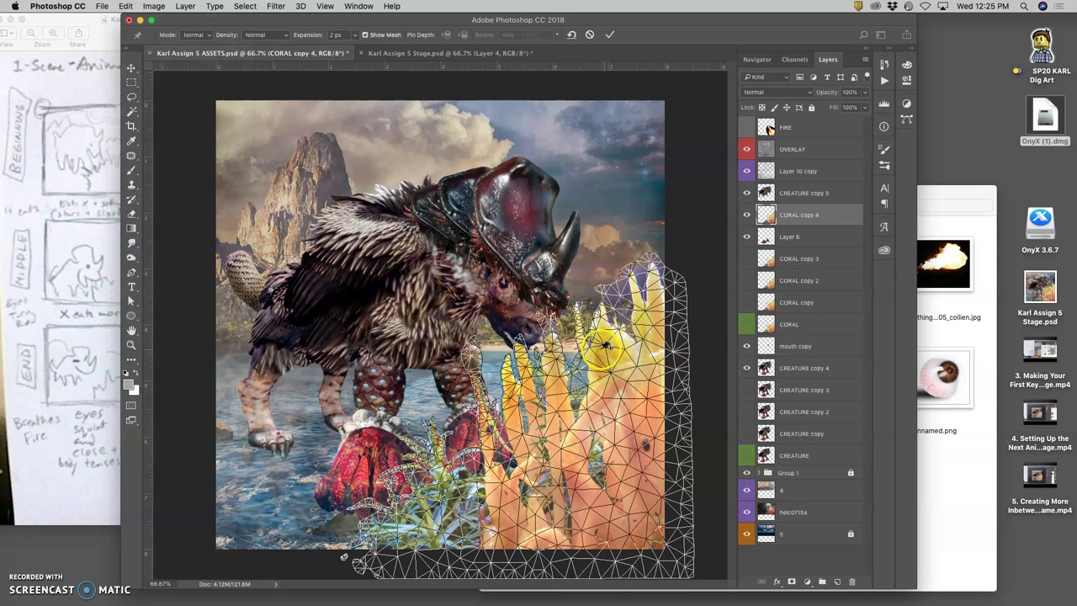
left_click(474, 363)
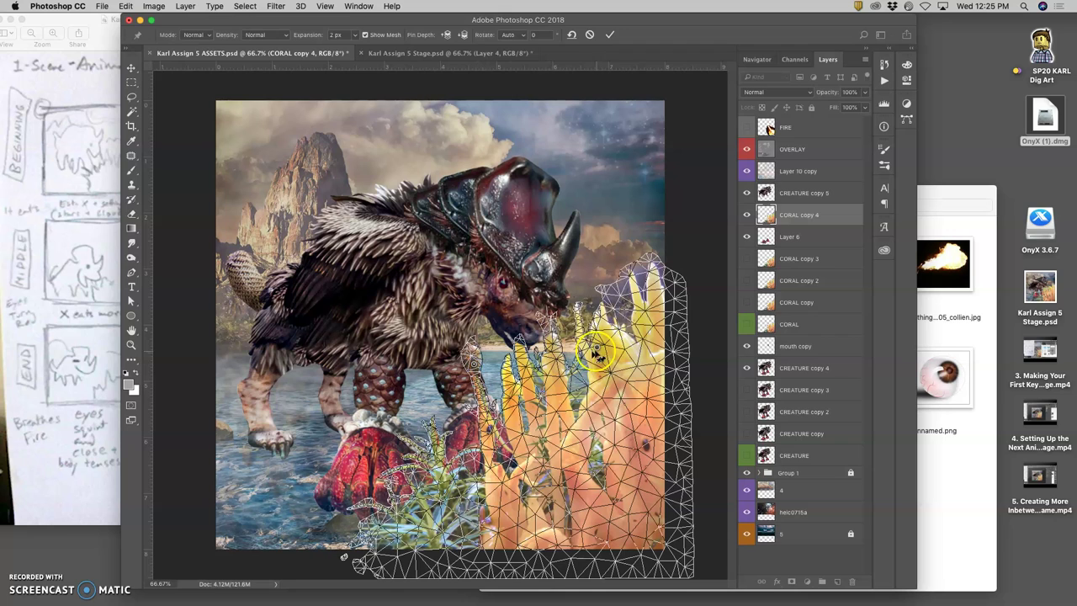
left_click(652, 300)
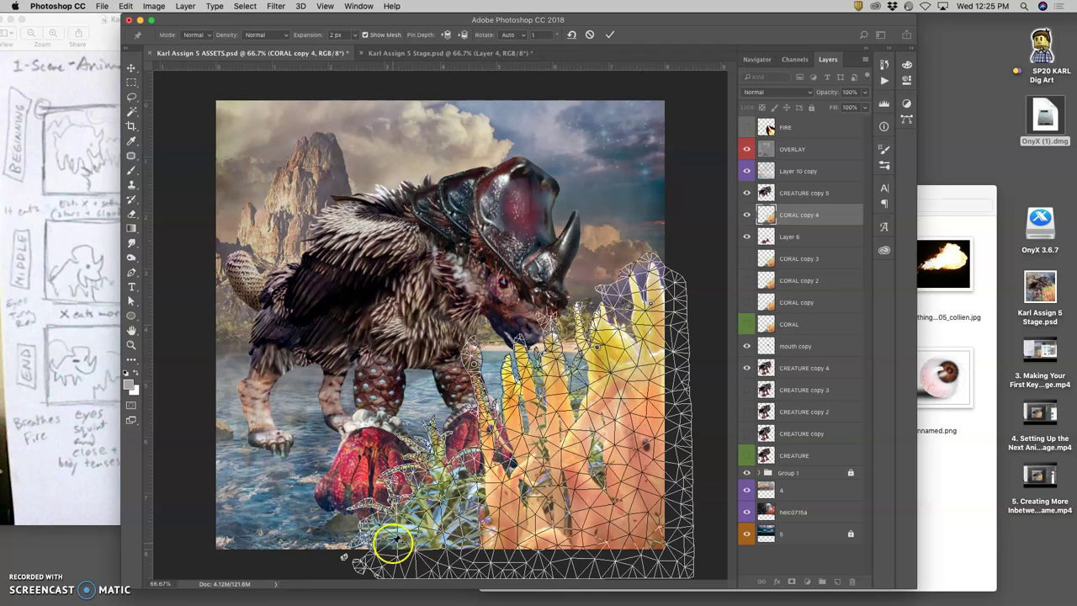
left_click(559, 546)
left_click(658, 546)
Pull the yellow middle of the coral and the slender stalks slightly toward the creature, then commit the warp
left_click_drag(596, 348, 591, 344)
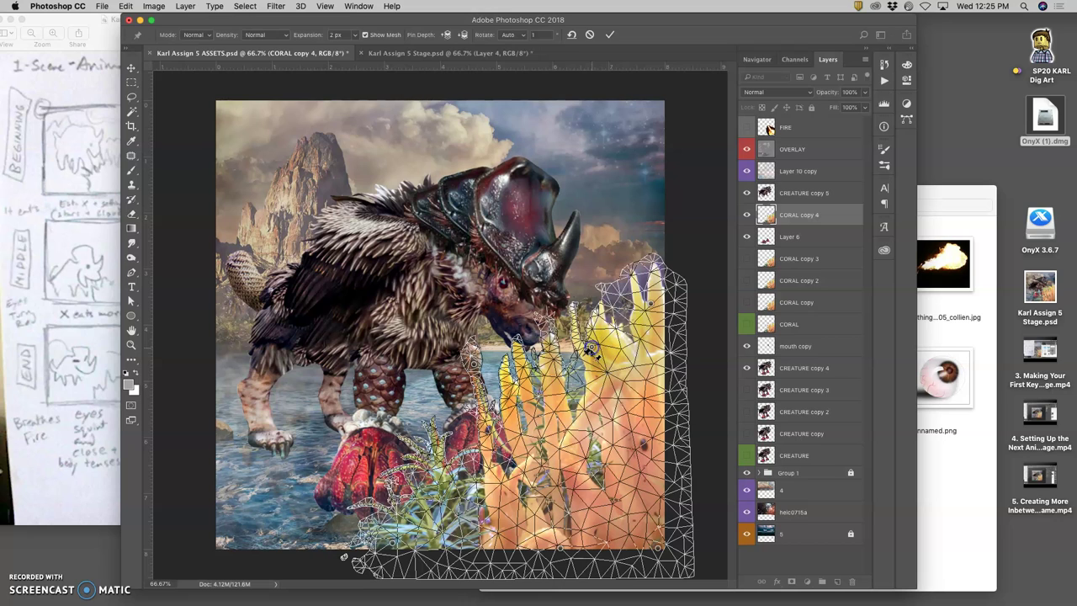
left_click_drag(523, 362, 477, 364)
left_click(432, 503)
key("Return")
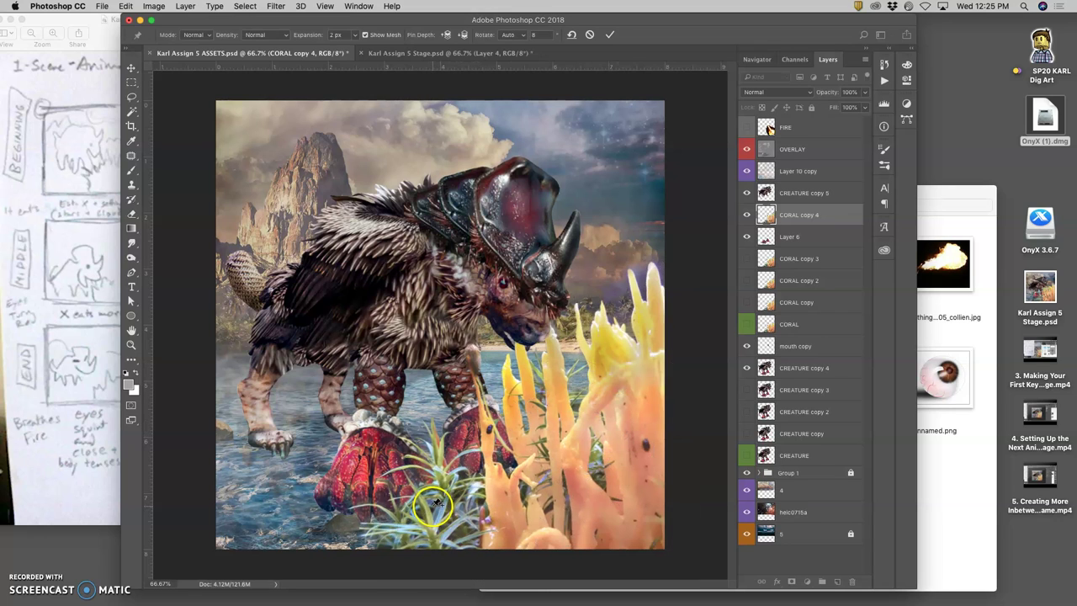
key("l")
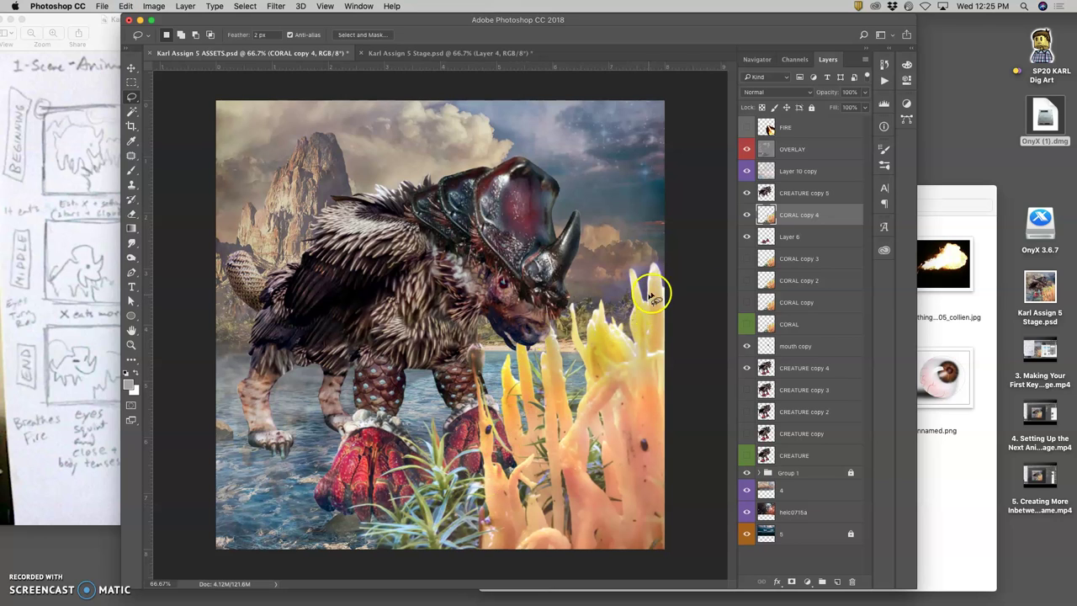
Make CREATURE copy 5 the active layer
left_click(801, 368)
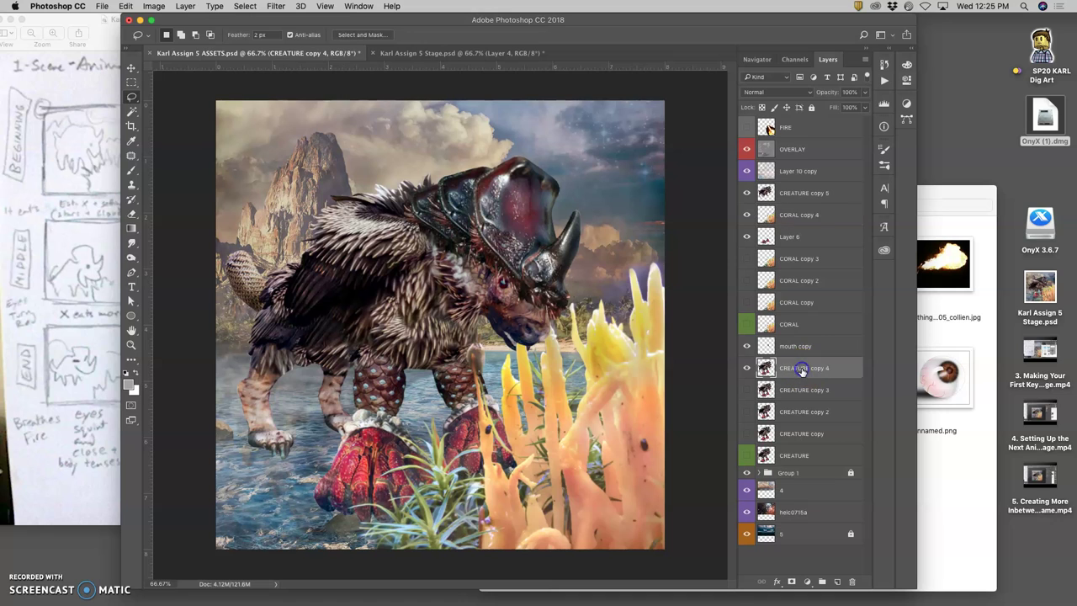
left_click(801, 193)
key("ctrl+t")
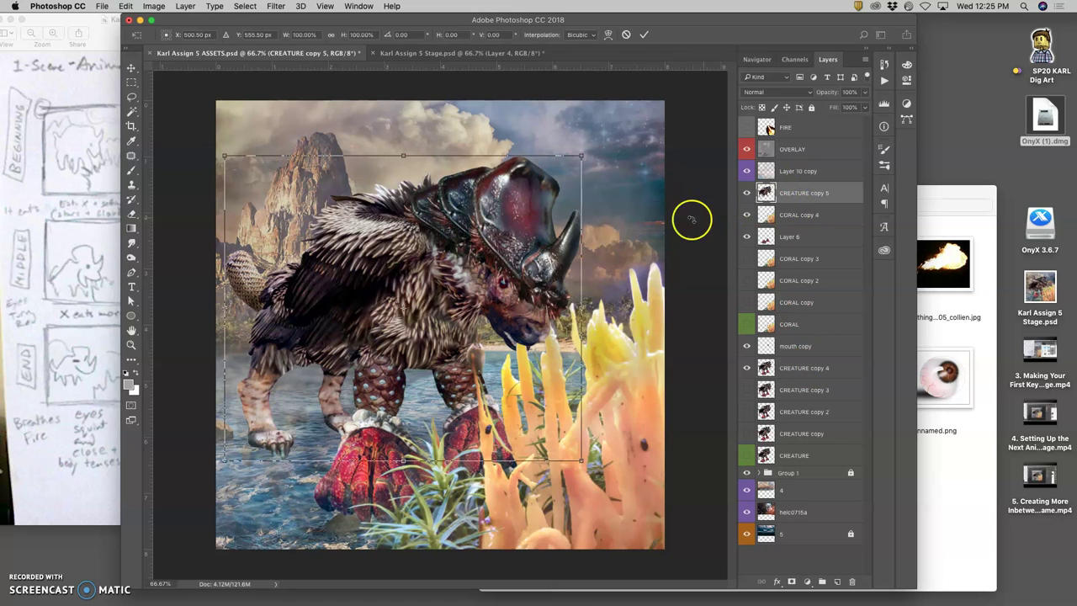
left_click(132, 7)
left_click(128, 5)
left_click(154, 5)
left_click(155, 6)
left_click(155, 6)
left_click(156, 6)
key("Return")
Start Puppet Warp on CREATURE copy 5, pin the head, rear leg and both front legs, and pull the back slightly upward
left_click(131, 6)
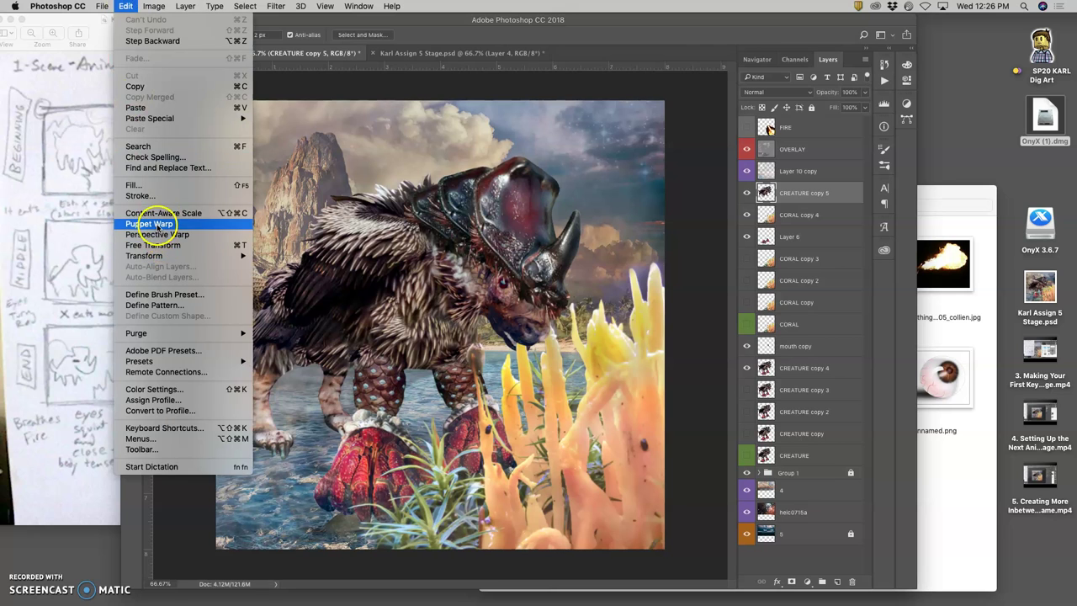
left_click(482, 280)
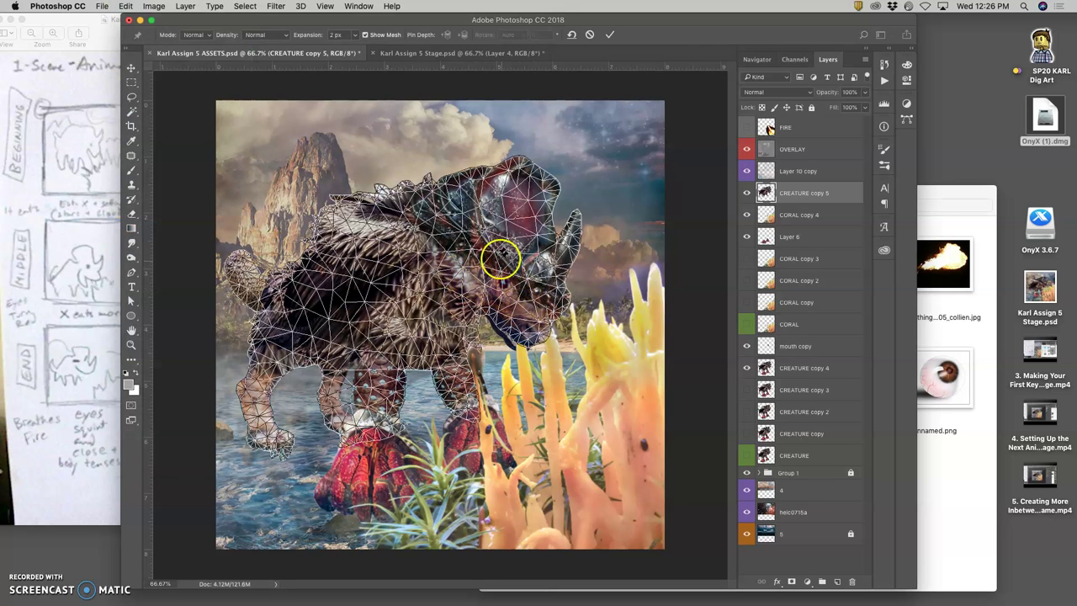
left_click(383, 201)
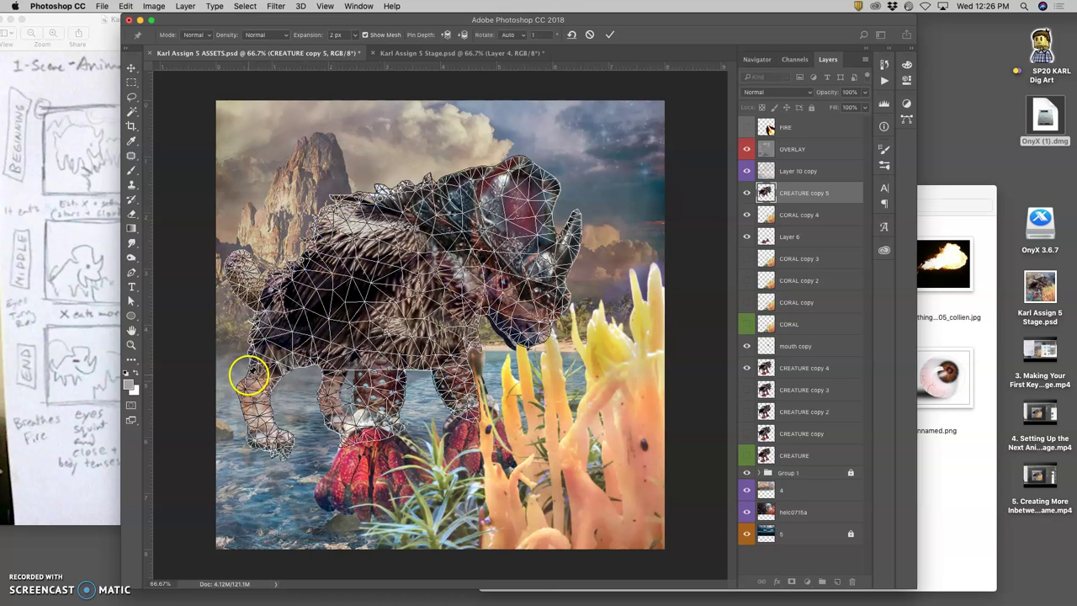
left_click(248, 376)
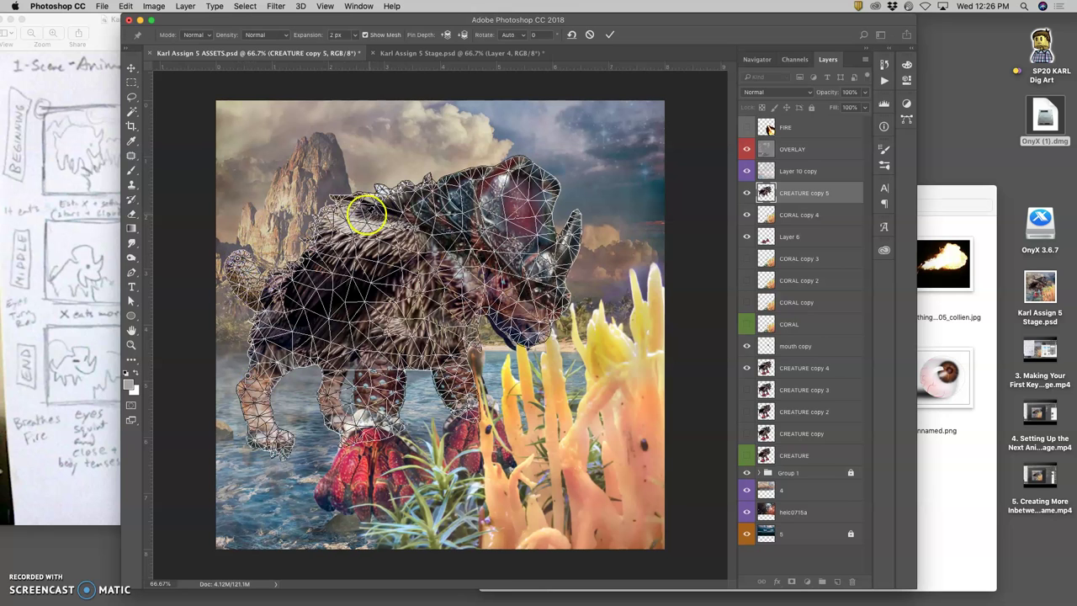
left_click_drag(380, 197, 392, 174)
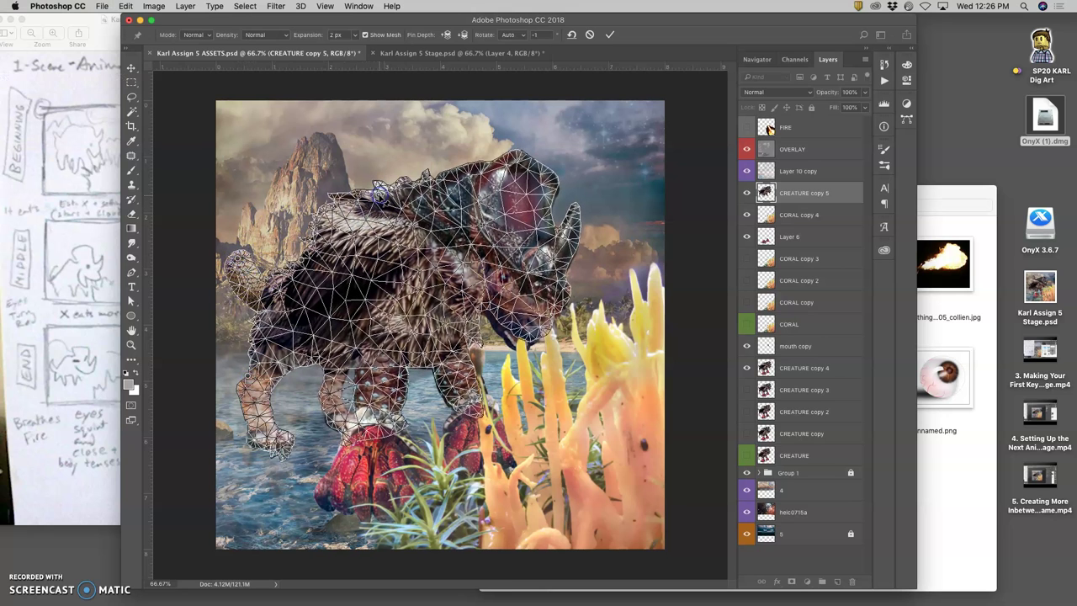
key("super+z")
left_click(471, 414)
left_click(370, 437)
left_click_drag(380, 197, 385, 172)
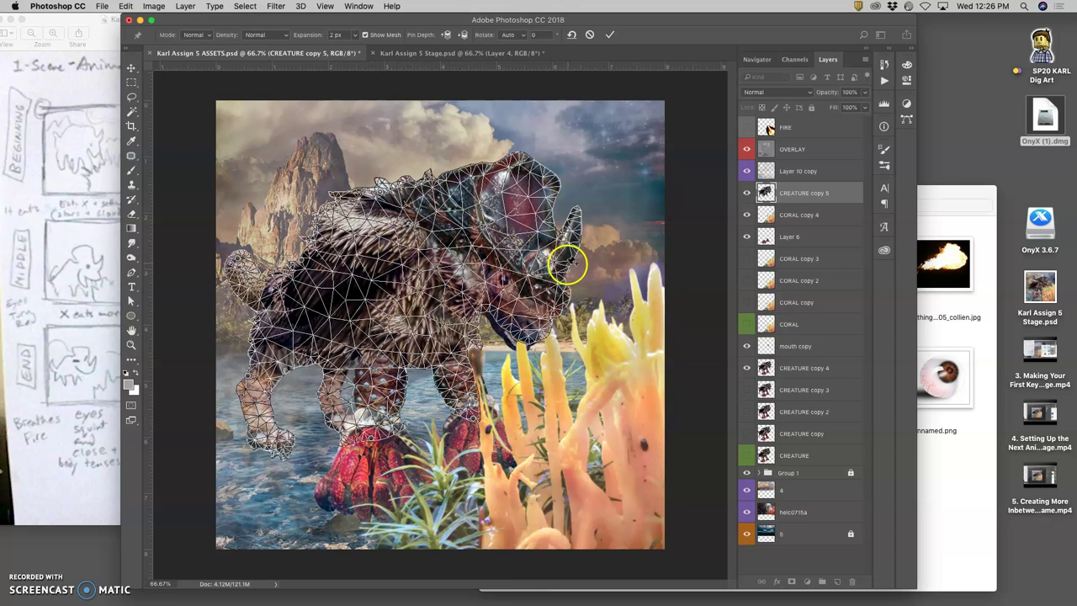
Nudge the creature's snout toward the coral, adjust its tail with warp pins, and commit the warp
left_click(558, 311)
left_click_drag(557, 313, 568, 319)
left_click_drag(238, 259, 301, 257)
left_click(367, 331)
key("Return")
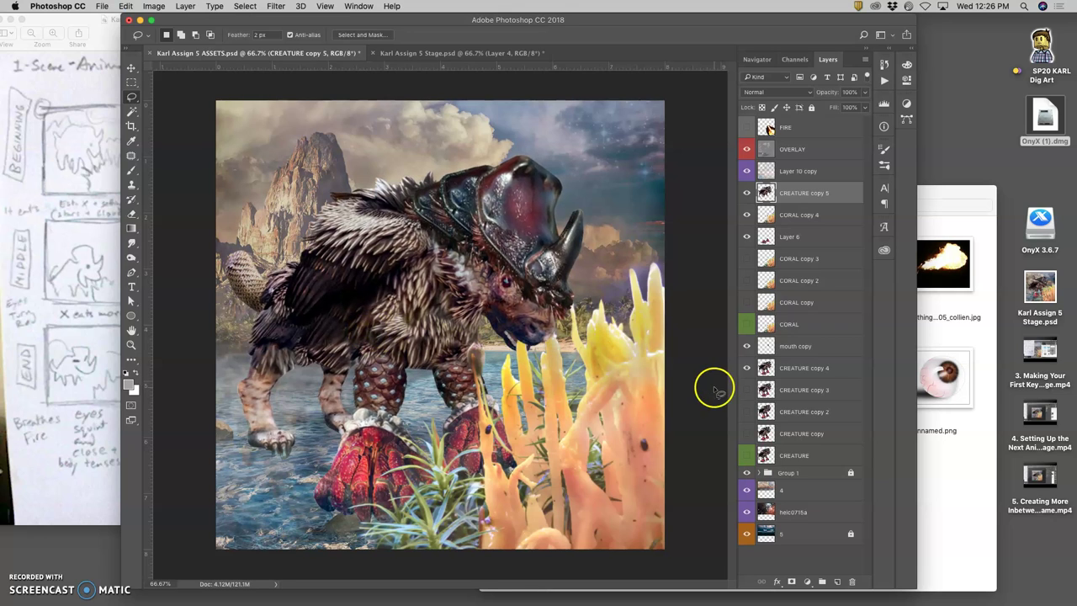
Hide the CREATURE copy 4 layer and set the OVERLAY layer's opacity to 70%
left_click(746, 368)
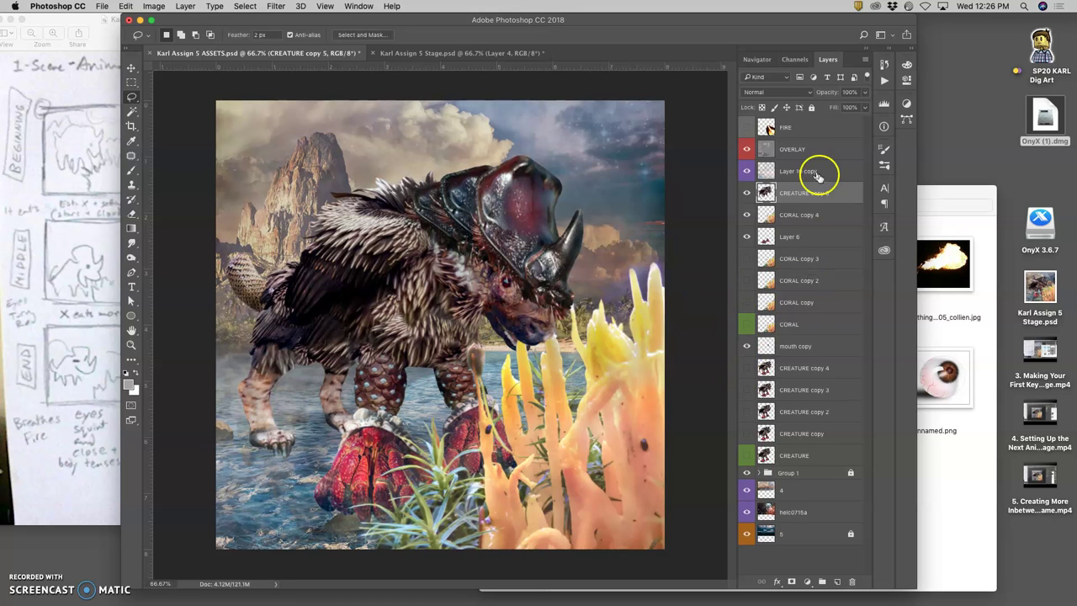
left_click(802, 155)
left_click(869, 91)
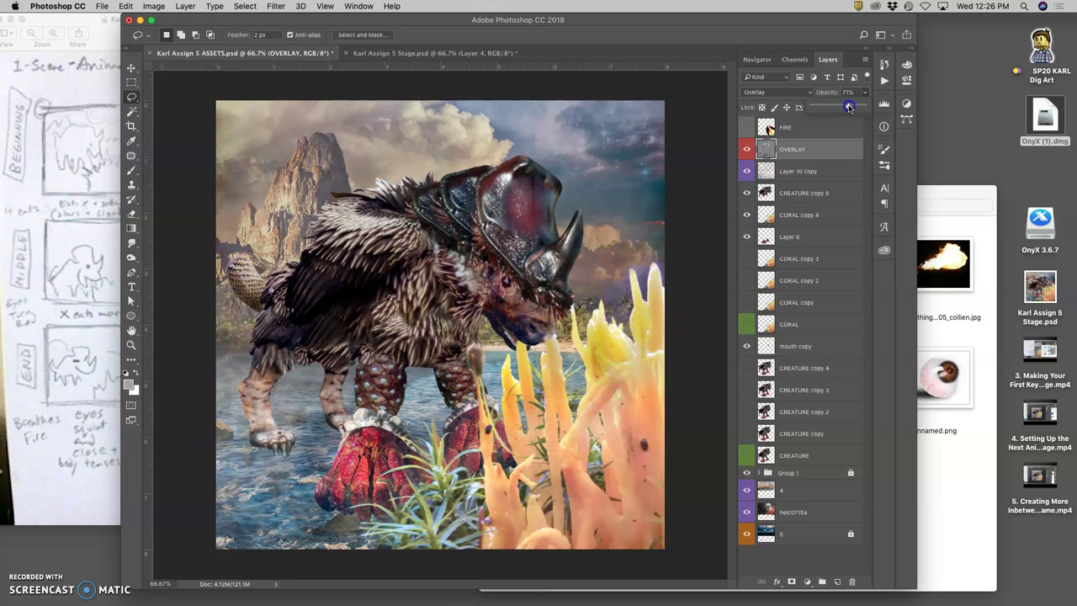
left_click_drag(858, 108, 848, 106)
Free-transform Layer 10 copy to stretch it slightly wider on its left side
left_click(804, 172)
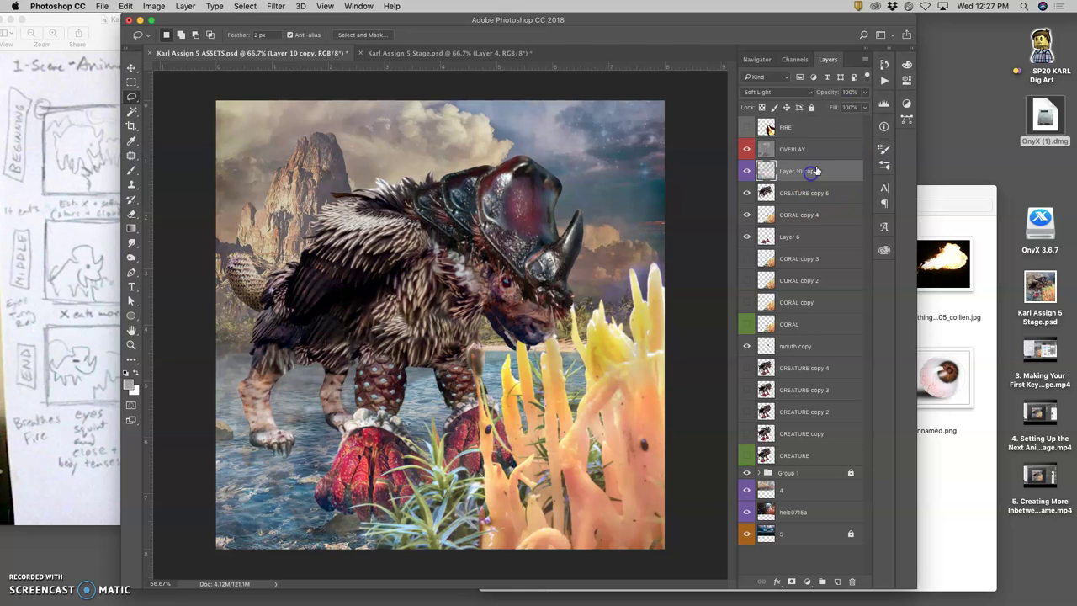
key("ctrl+t")
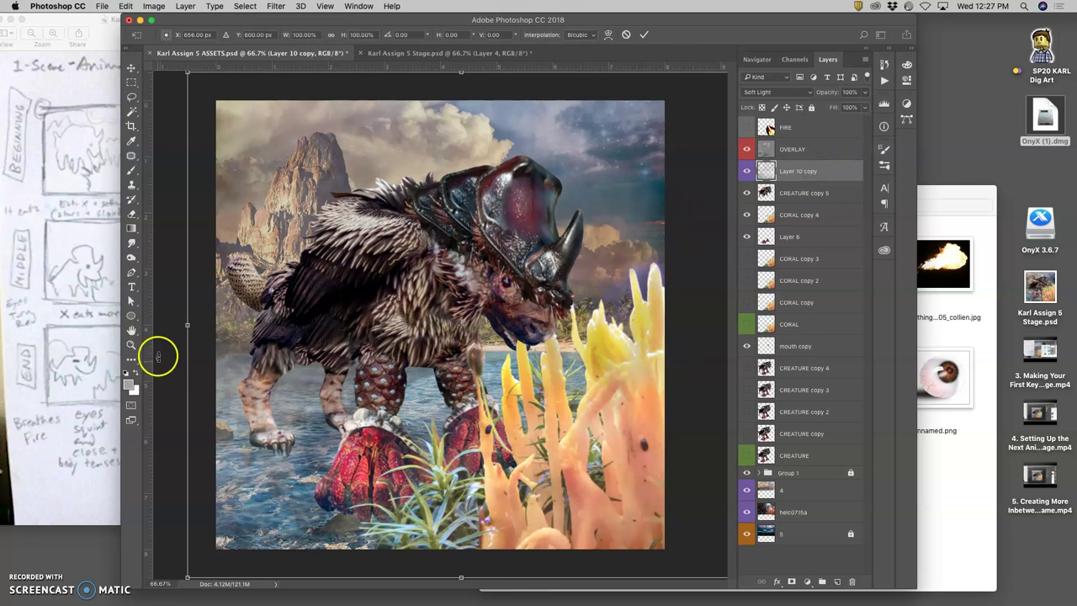
left_click_drag(188, 324, 173, 328)
key("Return")
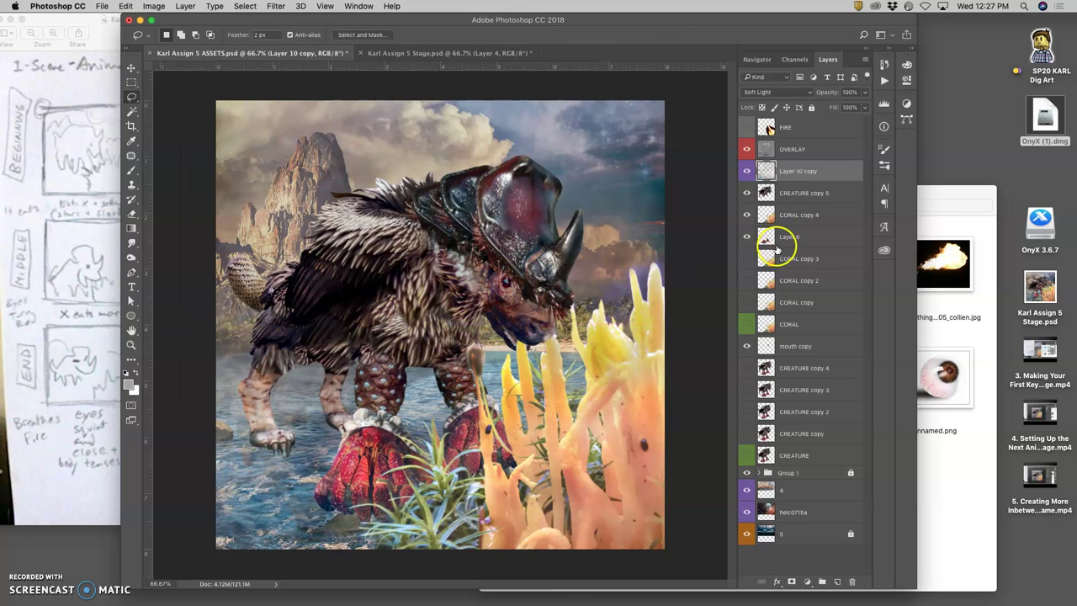
Free-transform background layer 4 to stretch its width to about 100.44%
left_click(802, 491)
key("ctrl+t")
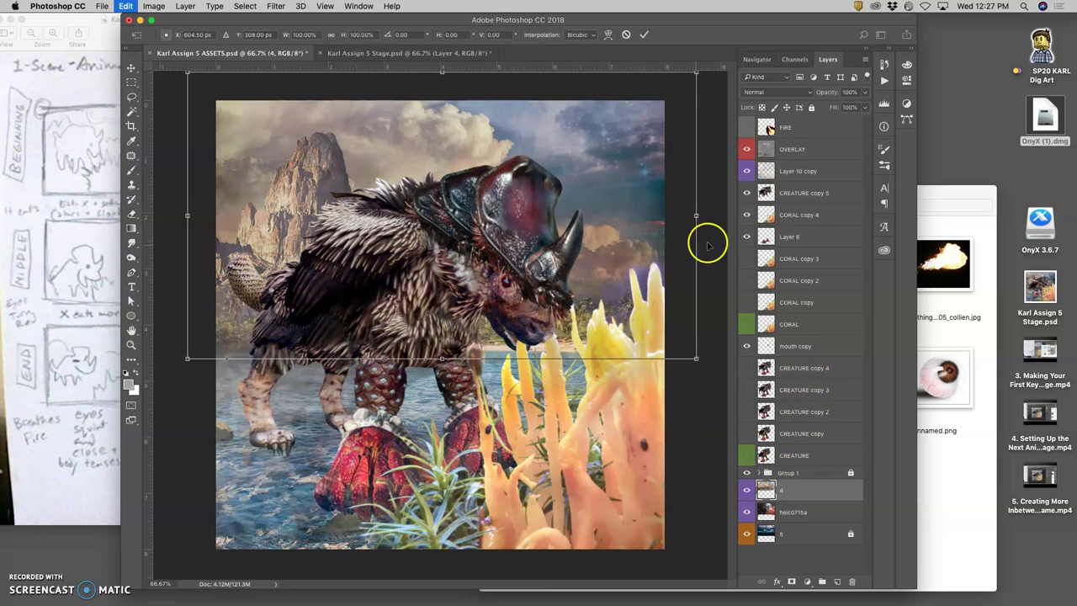
left_click_drag(697, 217, 699, 217)
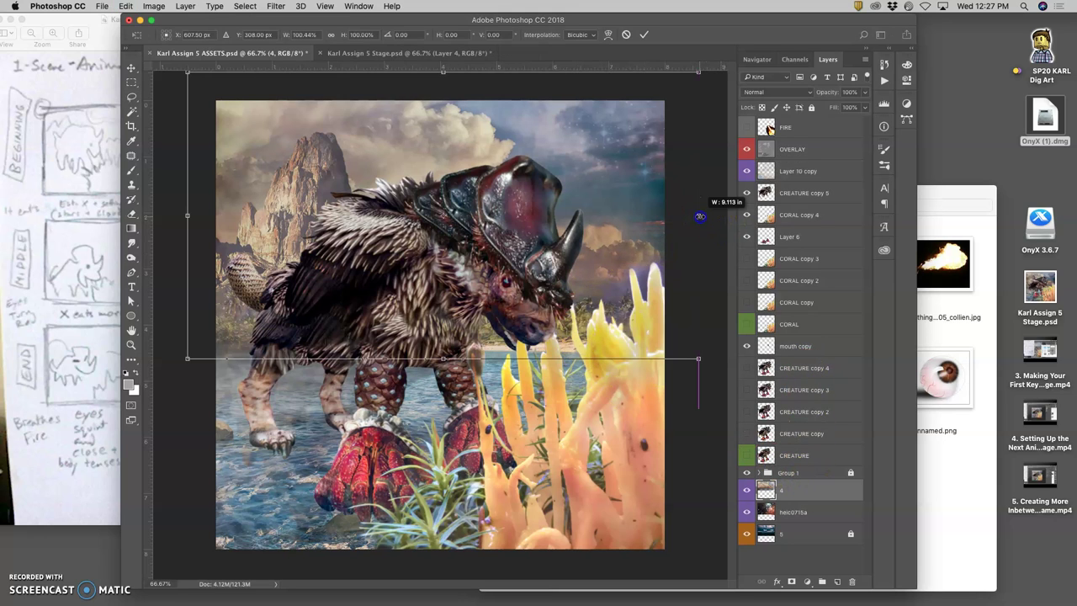
key("Return")
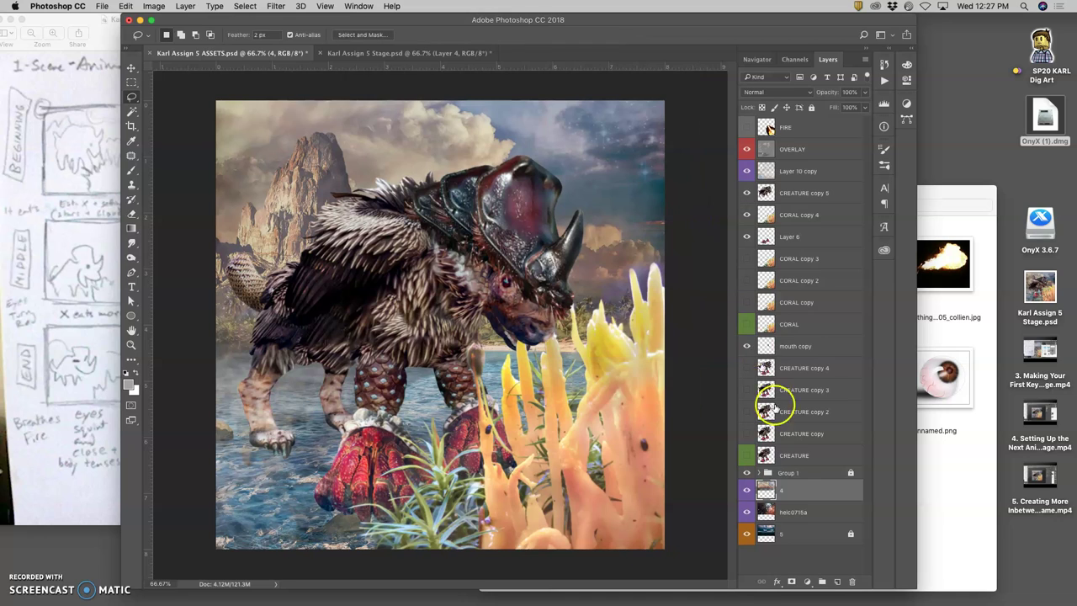
Free-transform the heic0715a layer to stretch it slightly beyond the right edge of the canvas
left_click(793, 512)
key("ctrl+t")
left_click_drag(704, 202, 707, 215)
key("Return")
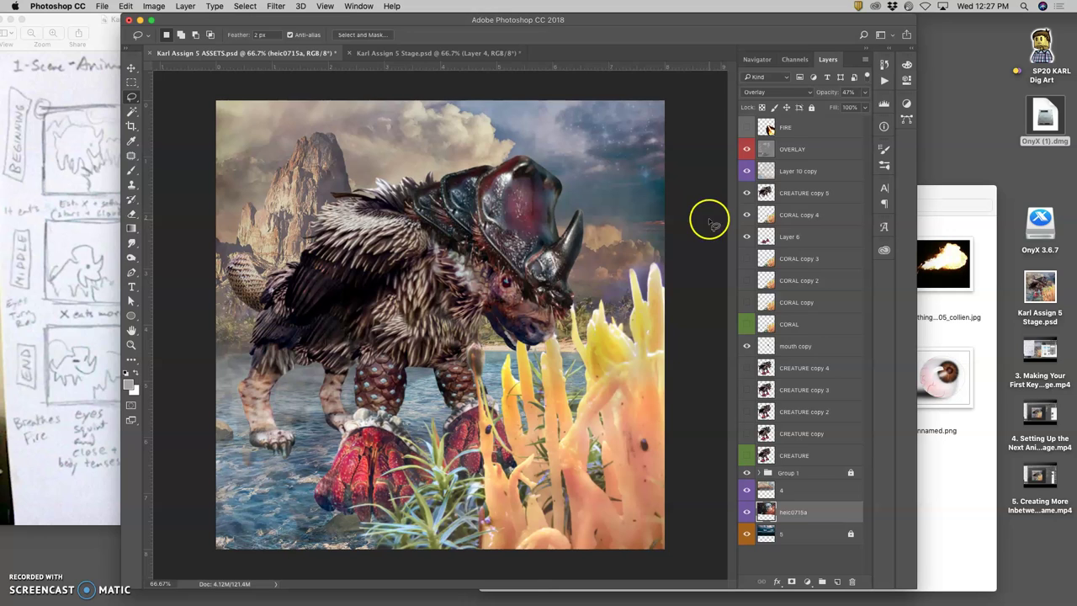
Stamp all visible layers into a new merged layer above OVERLAY and select the entire canvas
left_click(794, 150)
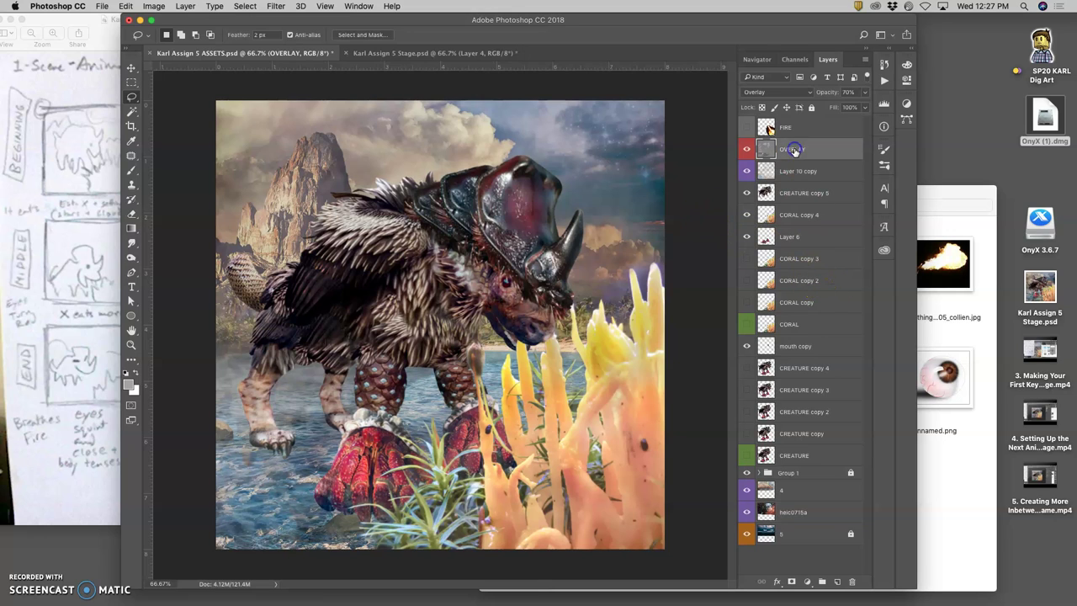
left_click(188, 7)
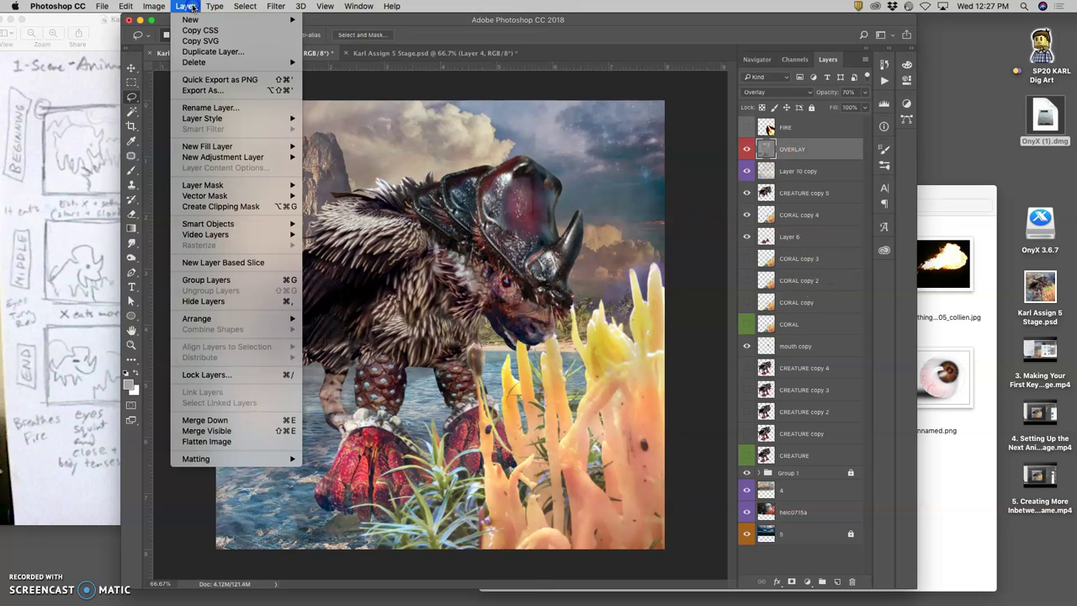
left_click(221, 431)
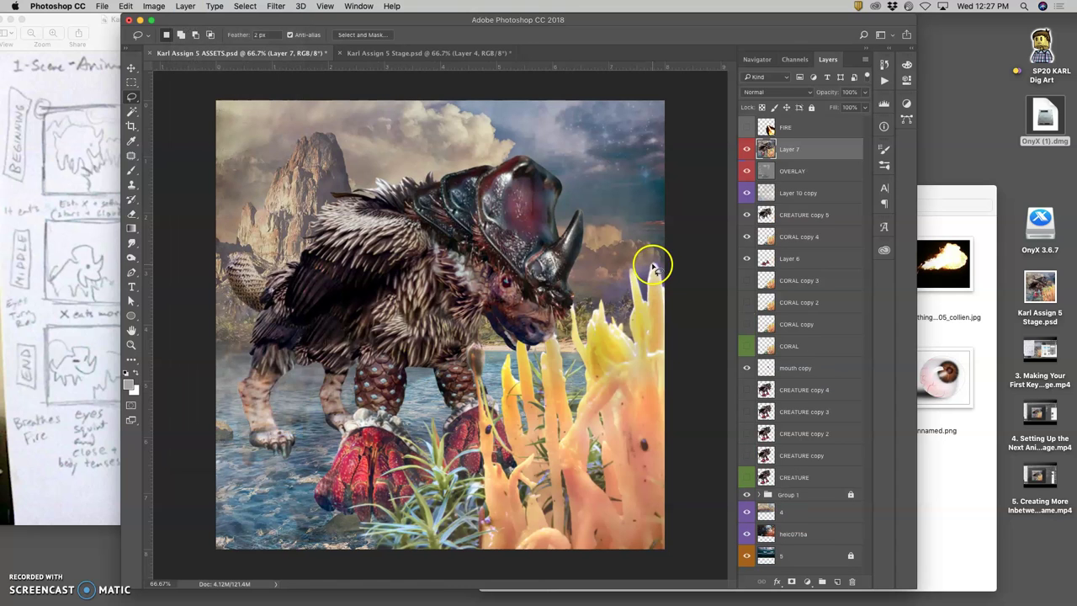
key("super+a")
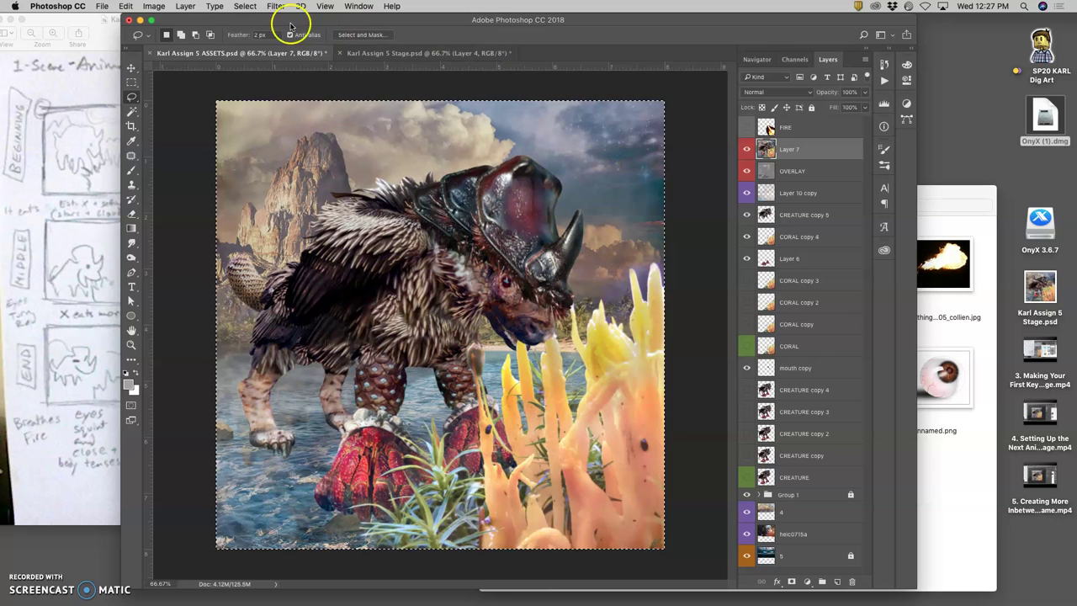
Paste the copied merged frame as a new top layer in the Karl Assign 5 Stage document
left_click(392, 53)
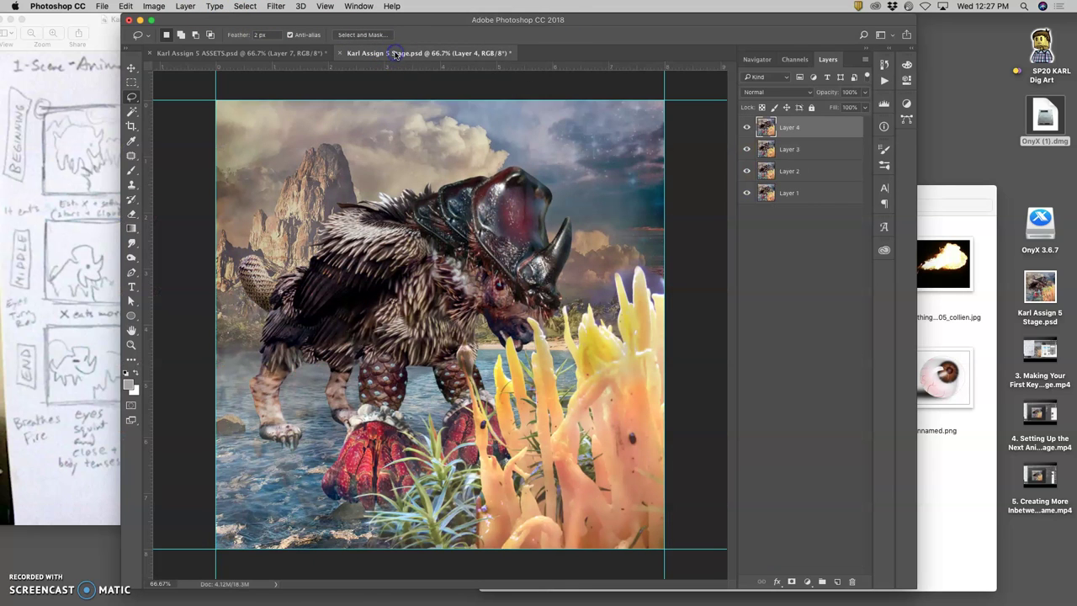
key("super+v")
Compare the new frame with the earlier ones by toggling Layer 5 and Layer 4, leave both visible, and save the Stage document
left_click(746, 127)
left_click(746, 149)
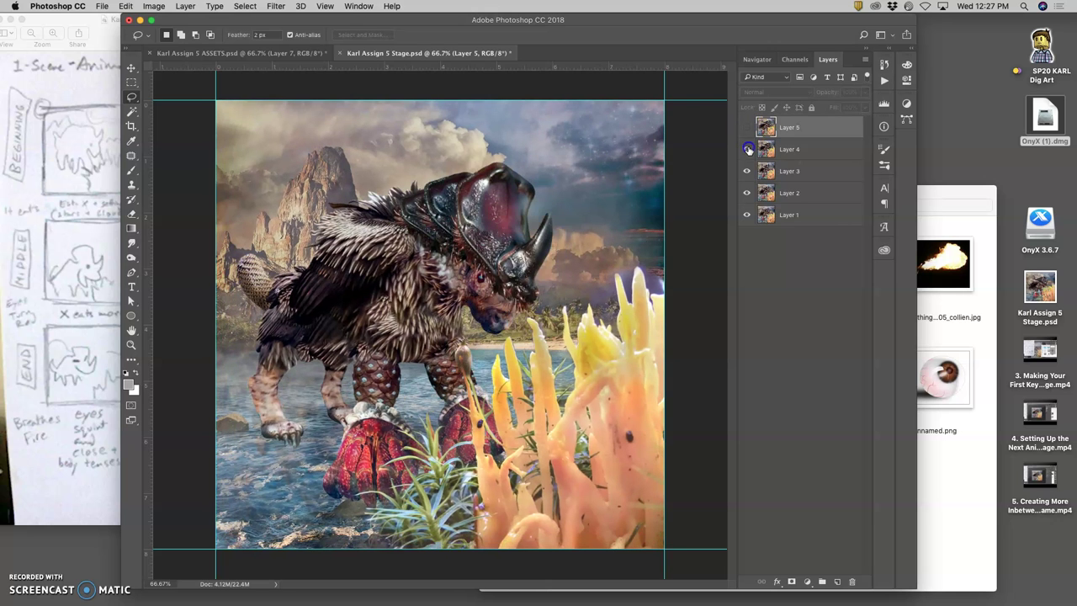
left_click(746, 148)
left_click(746, 127)
left_click(747, 127)
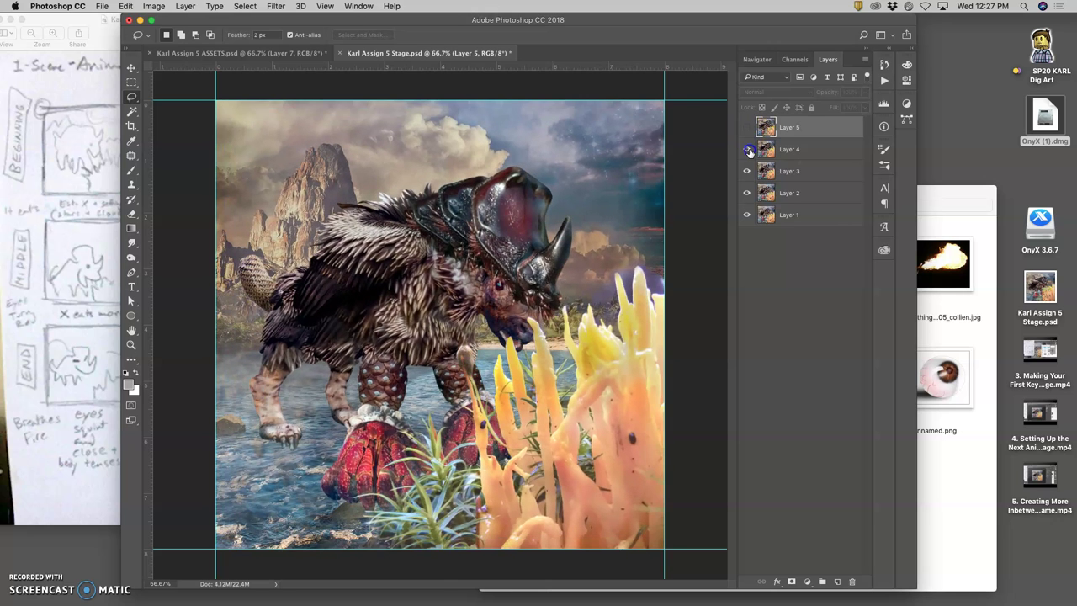
left_click(747, 149)
left_click(747, 149)
left_click(747, 127)
left_click(746, 127)
left_click(747, 149)
left_click(748, 149)
left_click(748, 127)
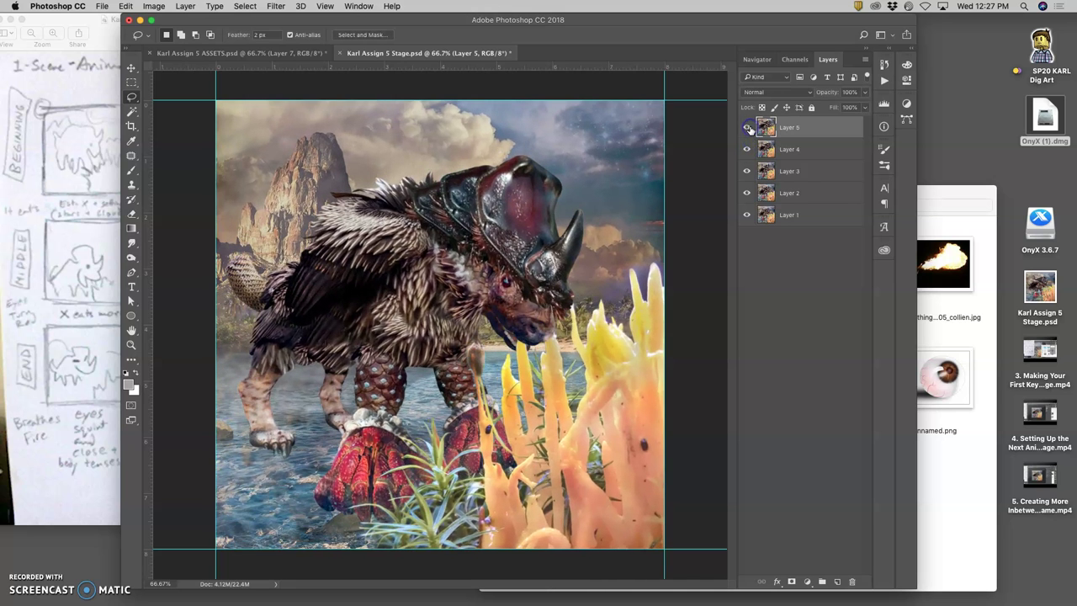
left_click(747, 127)
left_click(747, 149)
left_click(748, 149)
left_click(748, 128)
left_click(674, 174)
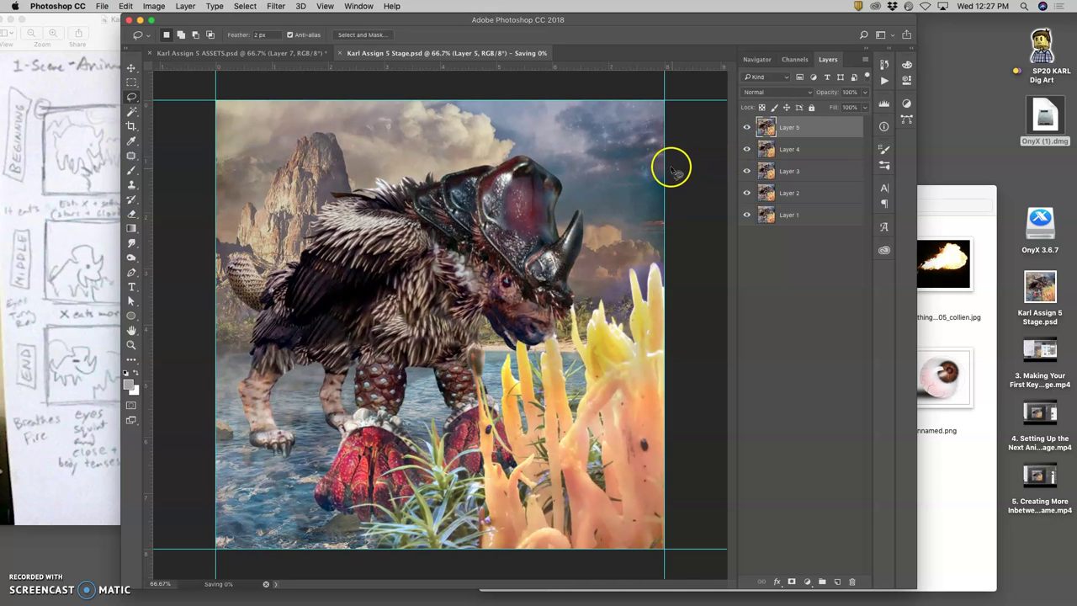
Return to the ASSETS document, clear the selection and delete the merged Layer 7
left_click(231, 52)
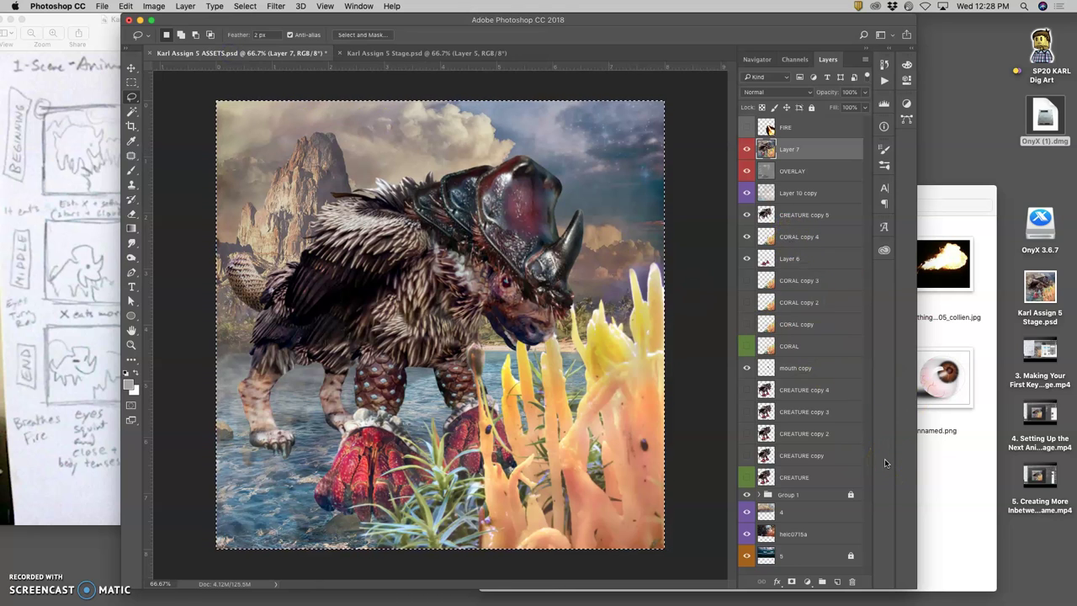
key("super+d")
key("Delete")
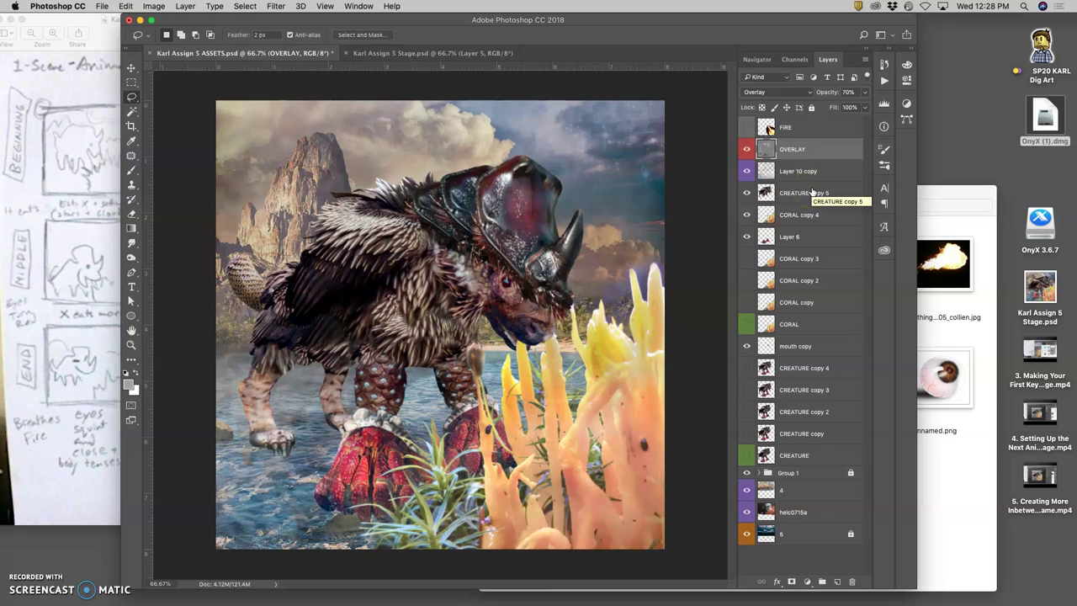
Set the OVERLAY layer's opacity to 87%
left_click(798, 193)
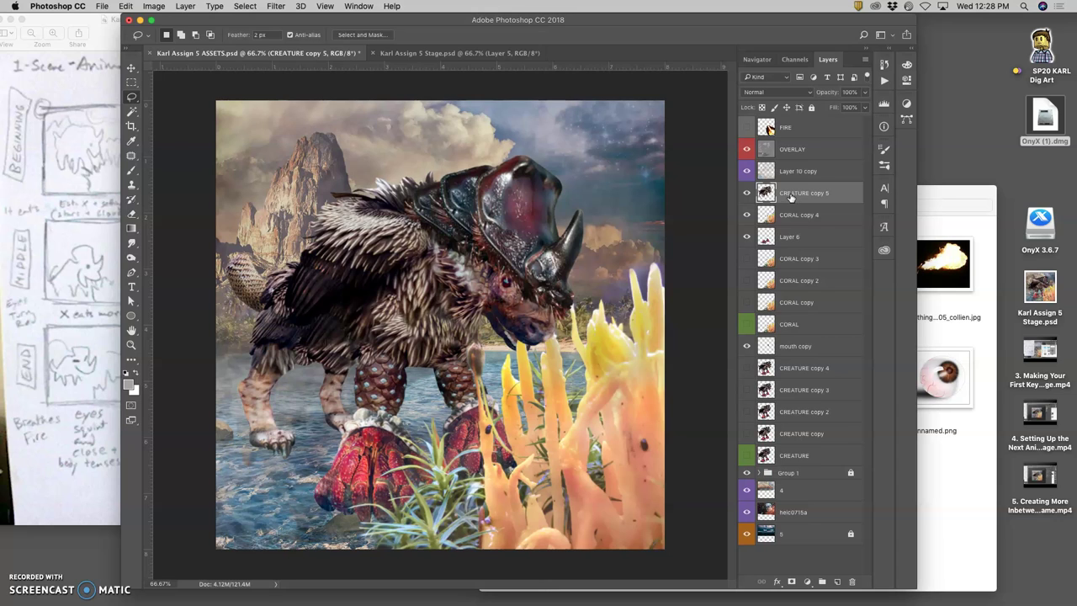
left_click(798, 149)
left_click(861, 93)
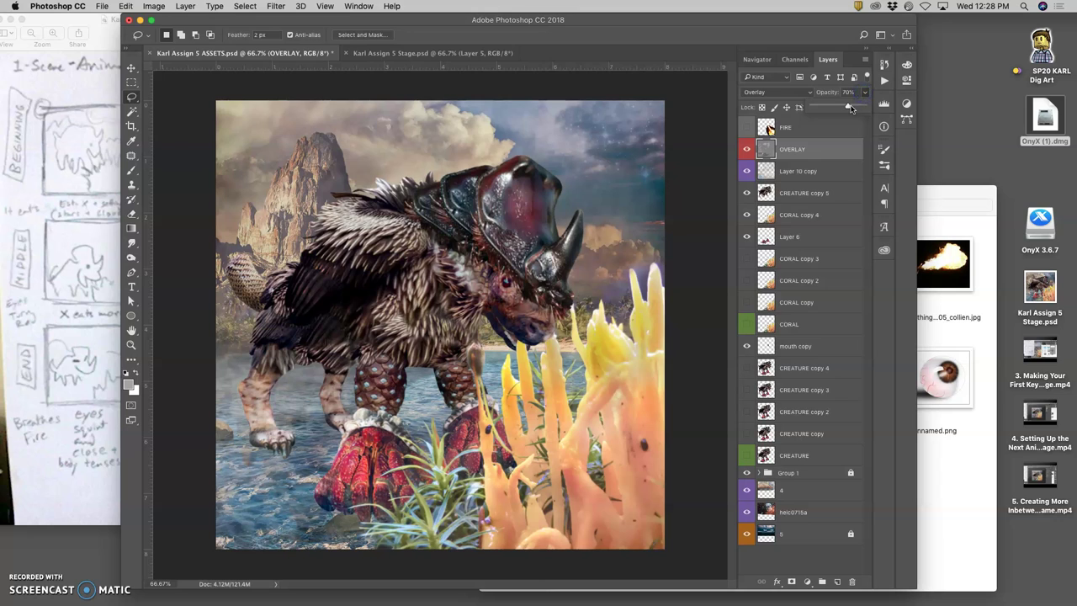
left_click_drag(831, 107, 806, 170)
Free-transform Layer 10 copy to stretch its width to about 100.93%
left_click(803, 192)
left_click(793, 168)
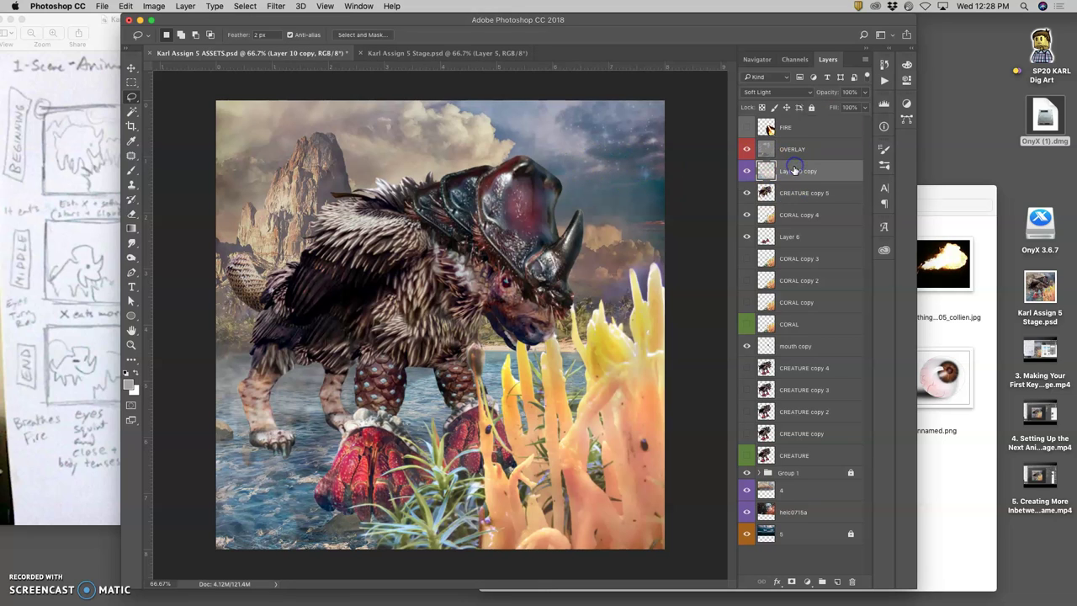
key("super+t")
mouse_move(173, 325)
left_mouse_down()
mouse_move(168, 309)
mouse_move(167, 325)
left_mouse_up()
key("Return")
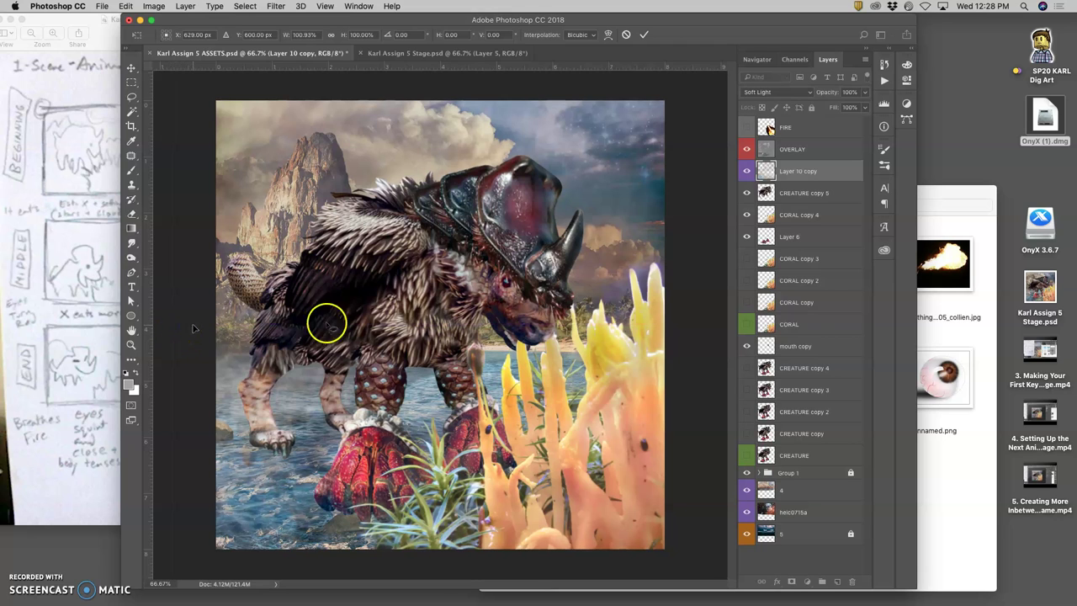
key("l")
Start a Puppet Warp on CREATURE copy 5 and pin the creature's jaw and feet
left_click(801, 193)
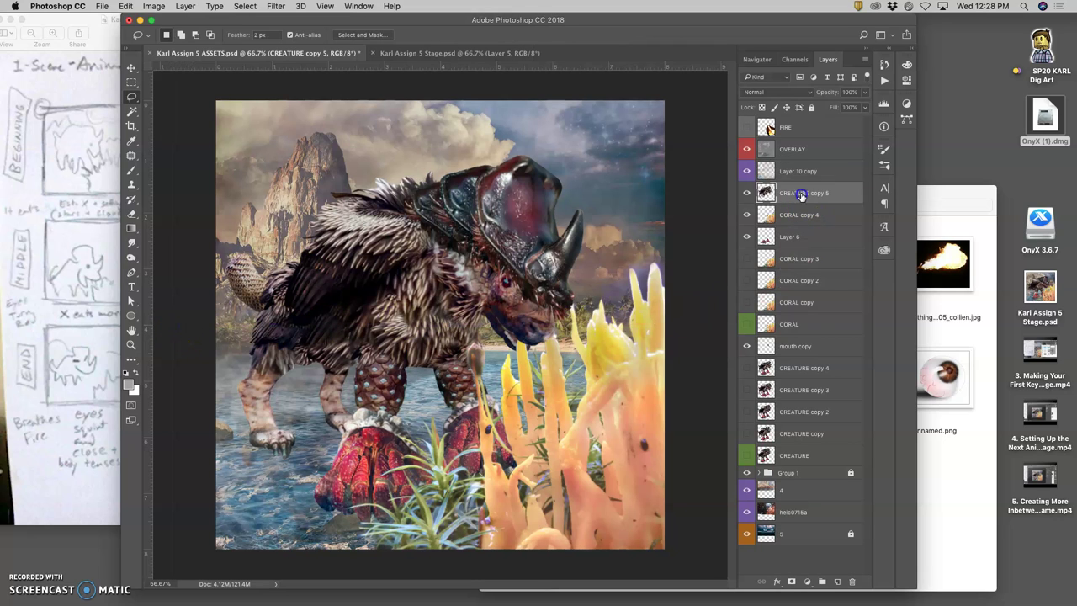
left_click(126, 5)
left_click(173, 221)
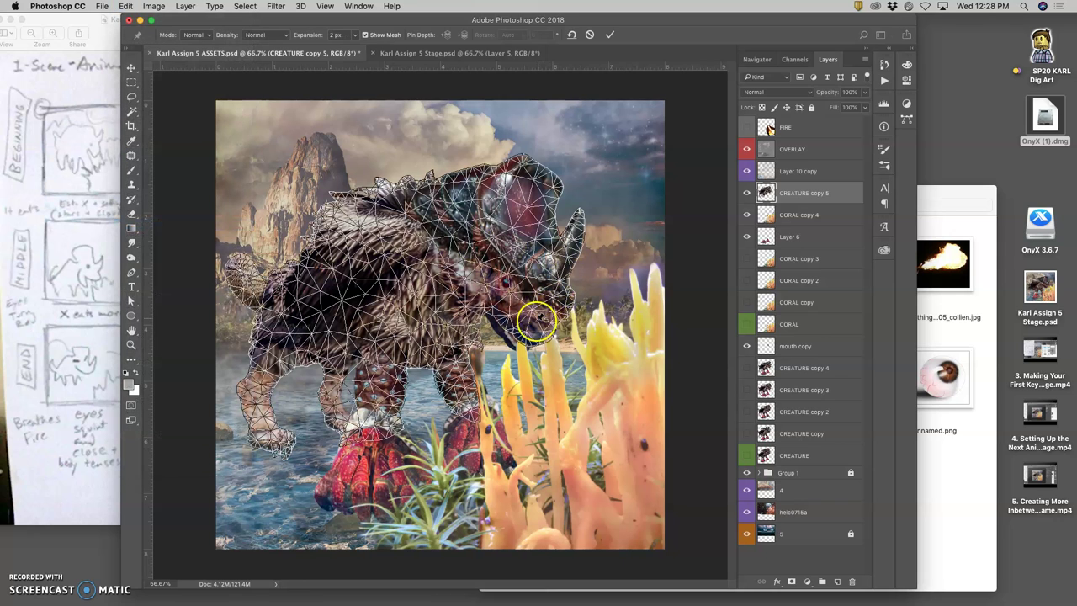
left_click(538, 340)
left_click(472, 413)
left_click(272, 445)
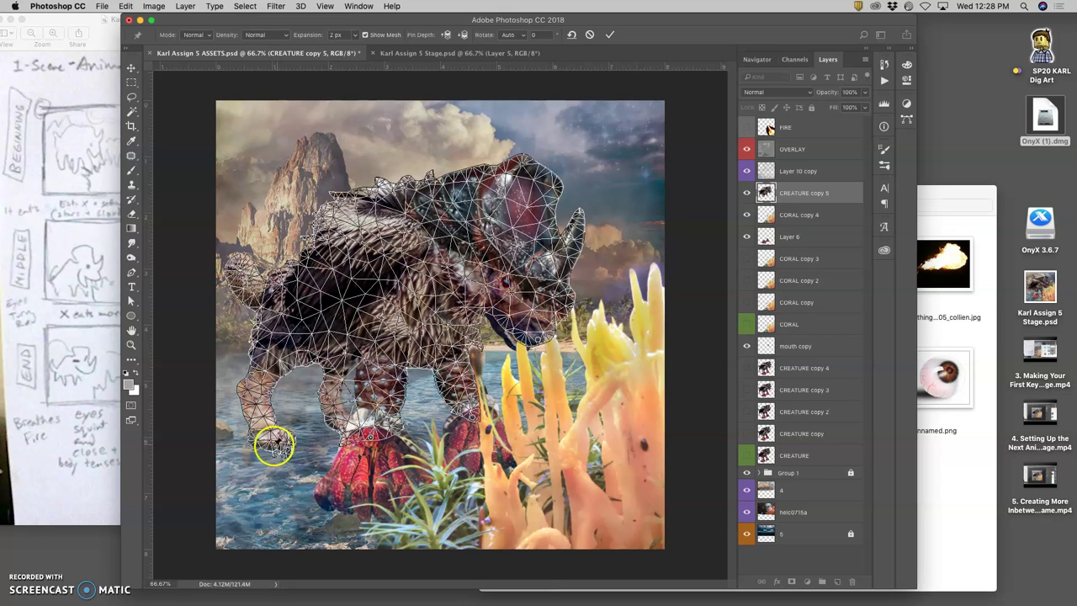
Add pins on the creature's tail and back, warp its body and jaw slightly lower, and apply the Puppet Warp
left_click_drag(288, 293, 239, 269)
left_click_drag(367, 221, 395, 195)
left_click(538, 341)
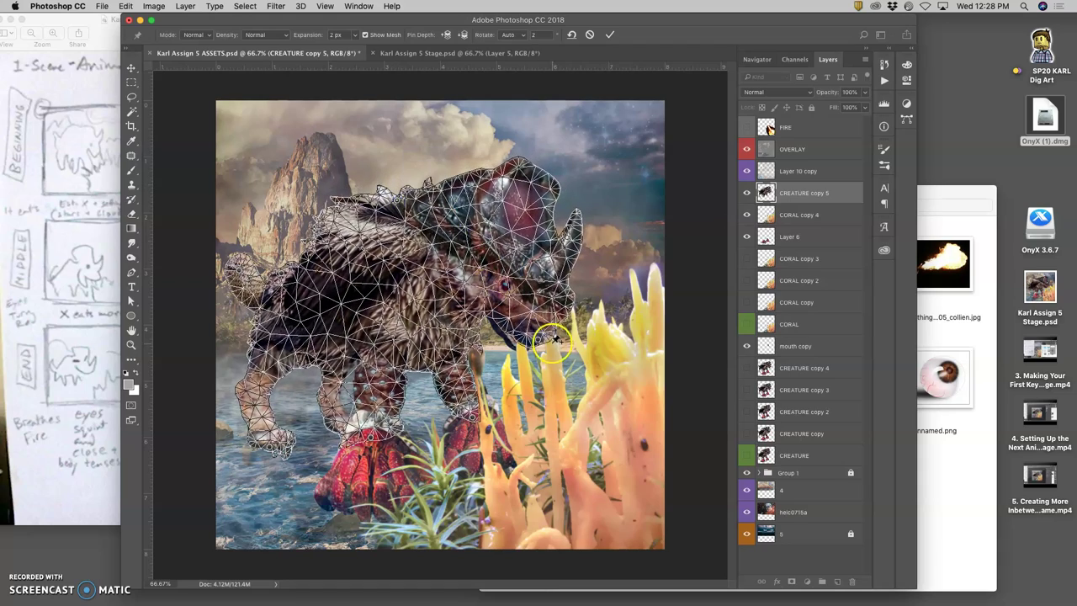
left_click_drag(543, 344, 547, 346)
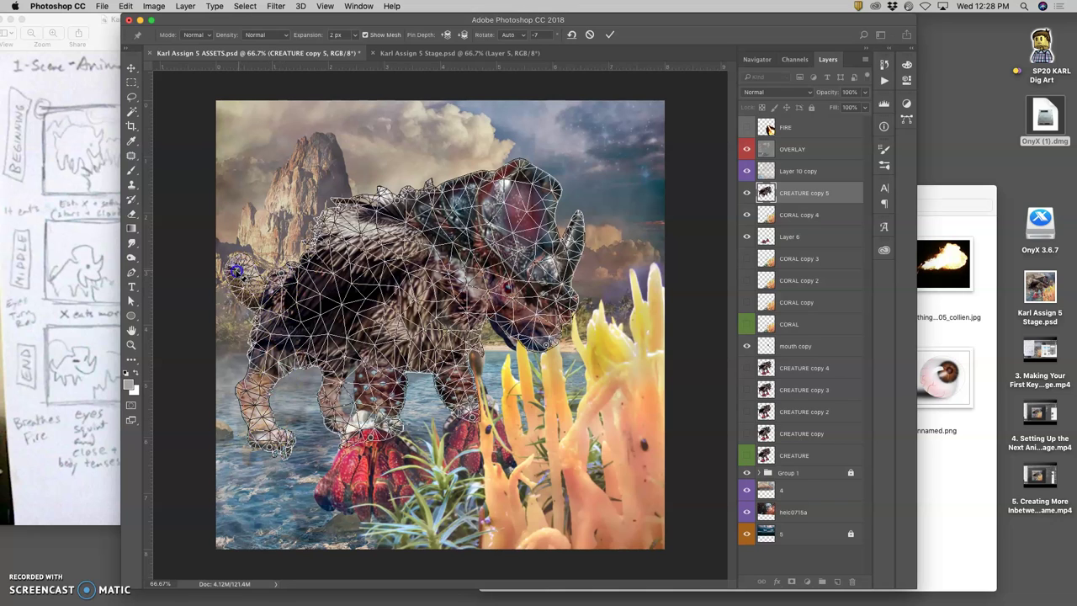
key("Return")
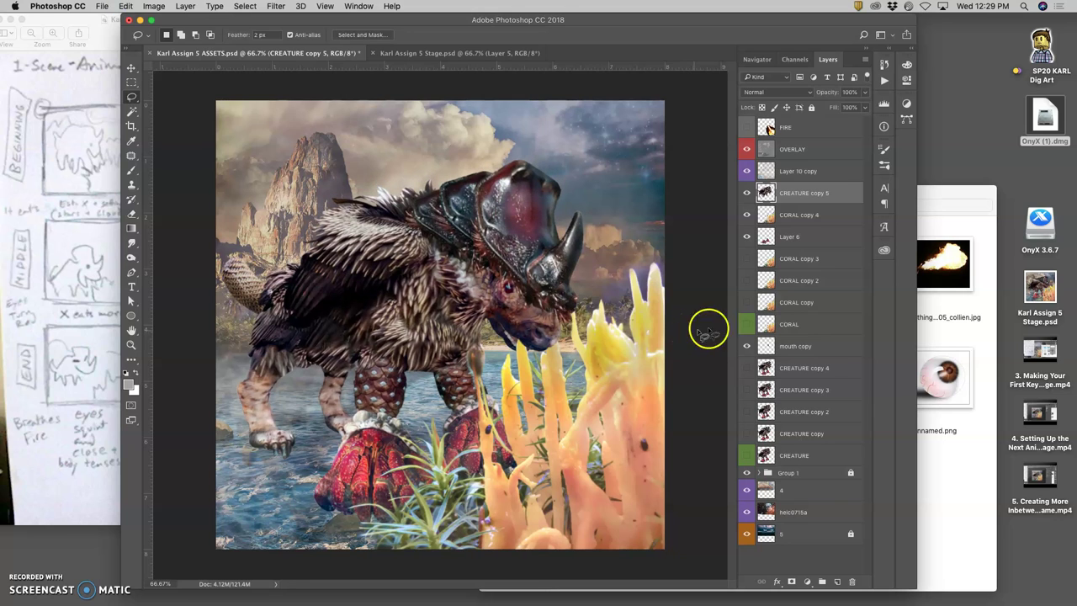
Move the mouth copy layer slightly so it lines up with the creature's warped mouth
left_click(795, 346)
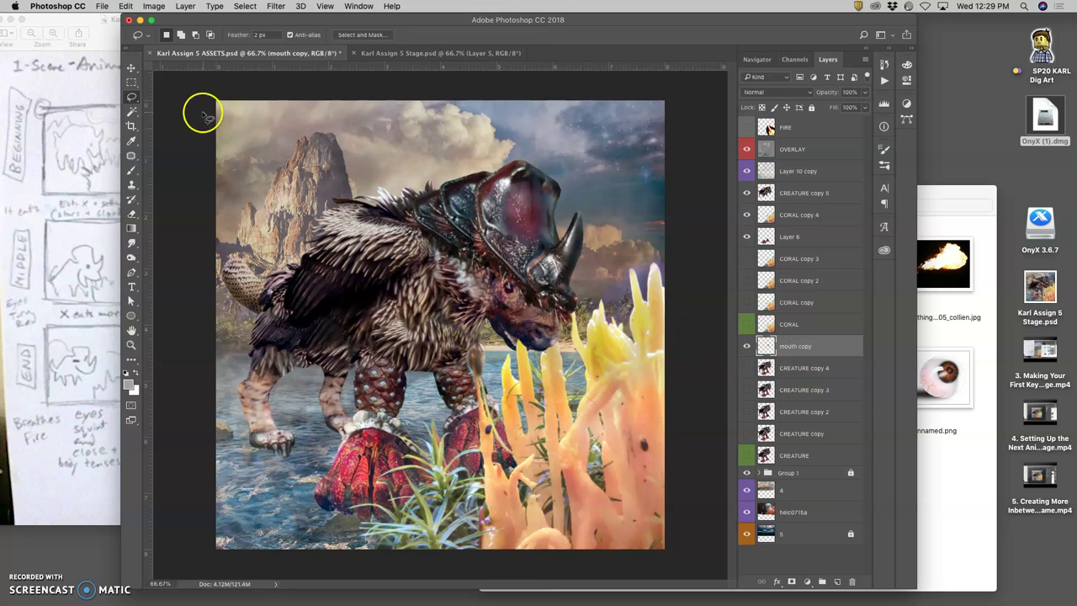
left_click(131, 68)
left_click_drag(510, 329, 515, 344)
left_click(569, 387)
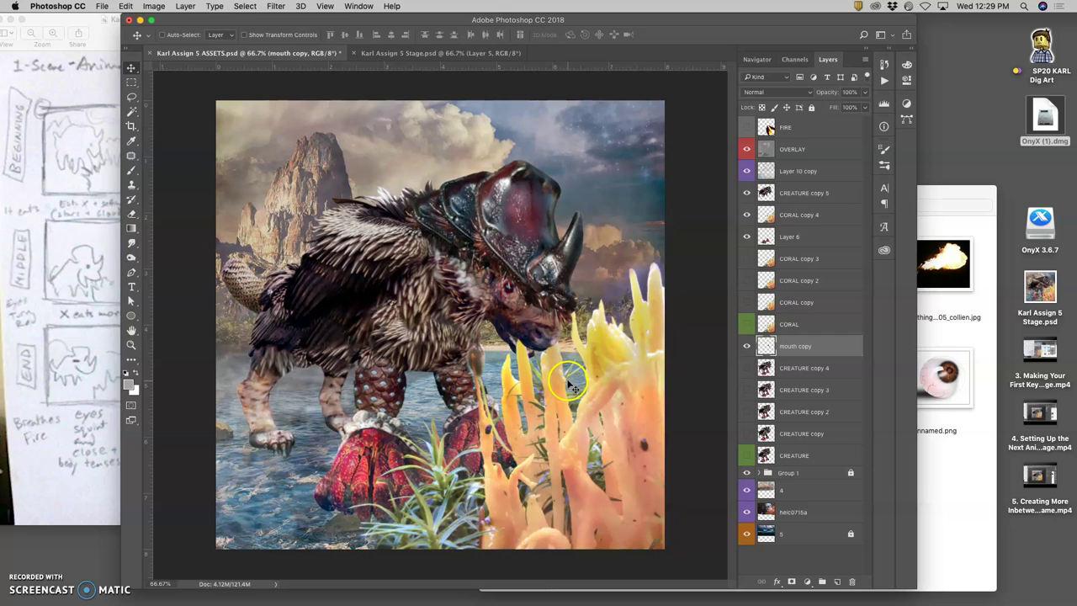
Start a Puppet Warp on CORAL copy 4, pin its base, and bend the tallest coral tip slightly left
left_click(796, 220)
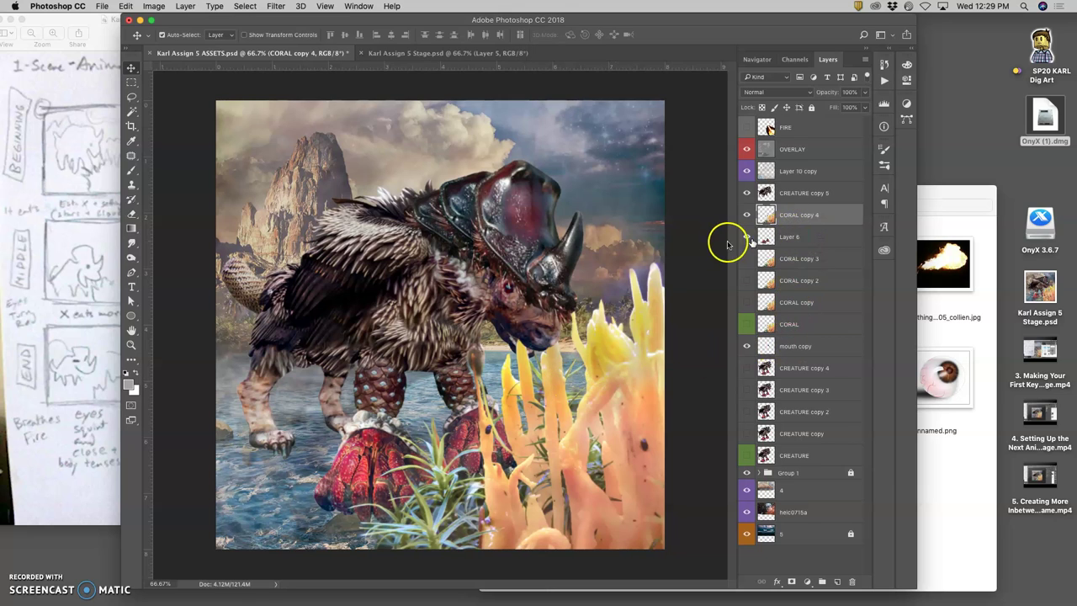
left_click(127, 6)
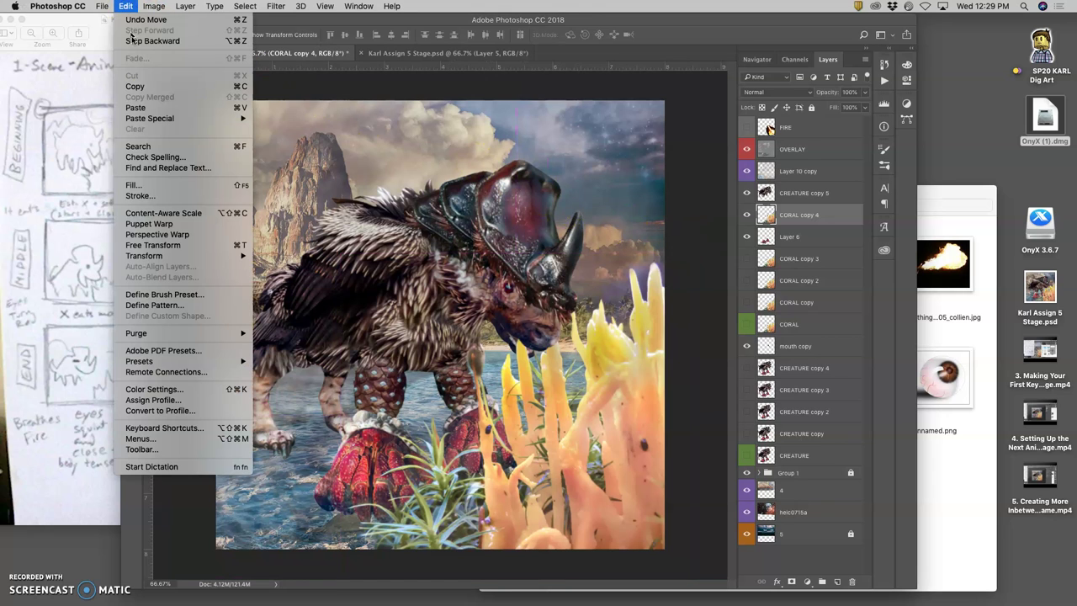
left_click(157, 220)
left_click(511, 426)
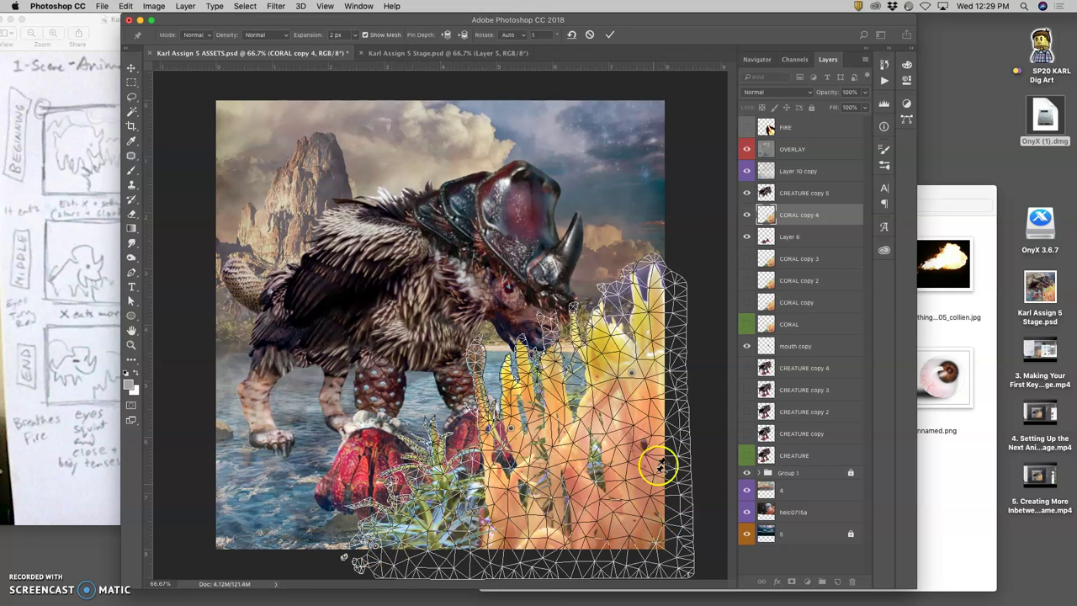
left_click(667, 559)
left_click(653, 265)
left_click_drag(653, 268, 641, 265)
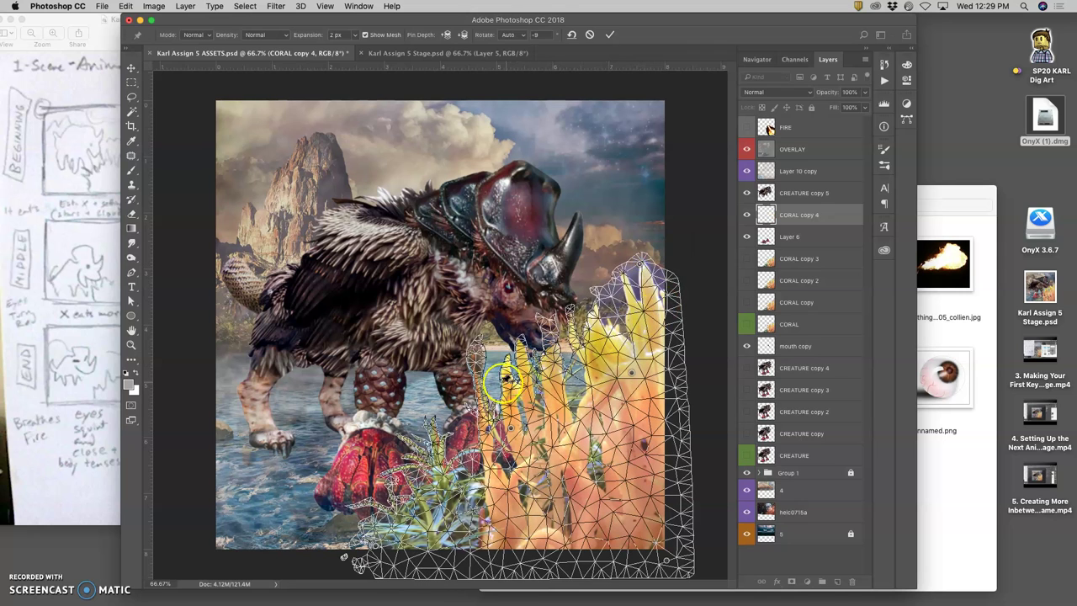
Bend the left coral fingers and shift the grass at the coral's base, and apply the Puppet Warp
left_click_drag(486, 425, 485, 428)
left_click(478, 336)
left_click_drag(478, 337, 513, 383)
left_click_drag(511, 429, 523, 341)
left_click(528, 403)
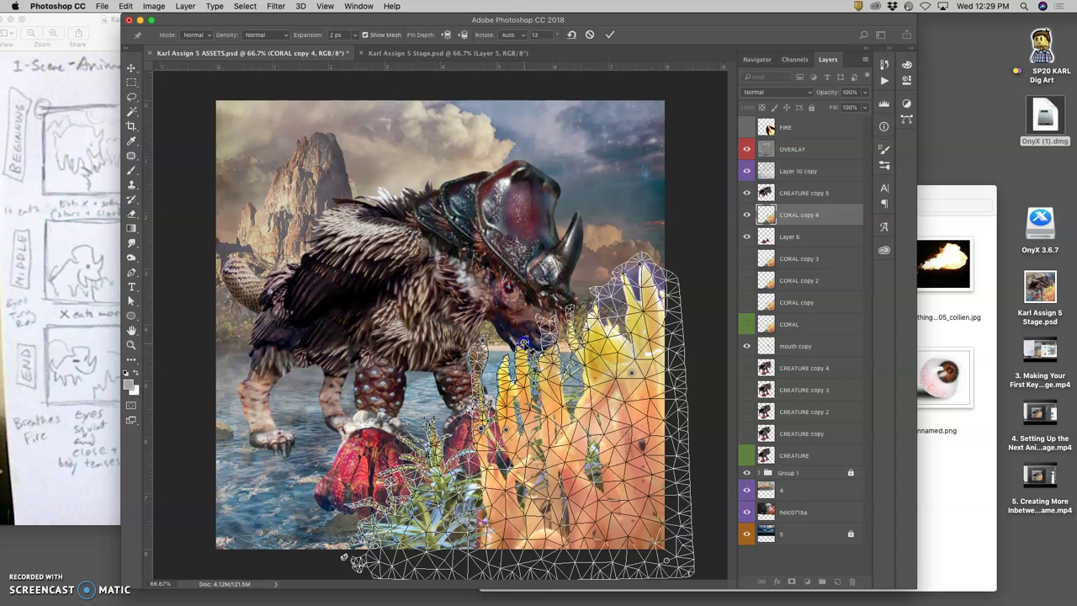
left_click(431, 526)
left_click_drag(431, 527, 501, 518)
key("Return")
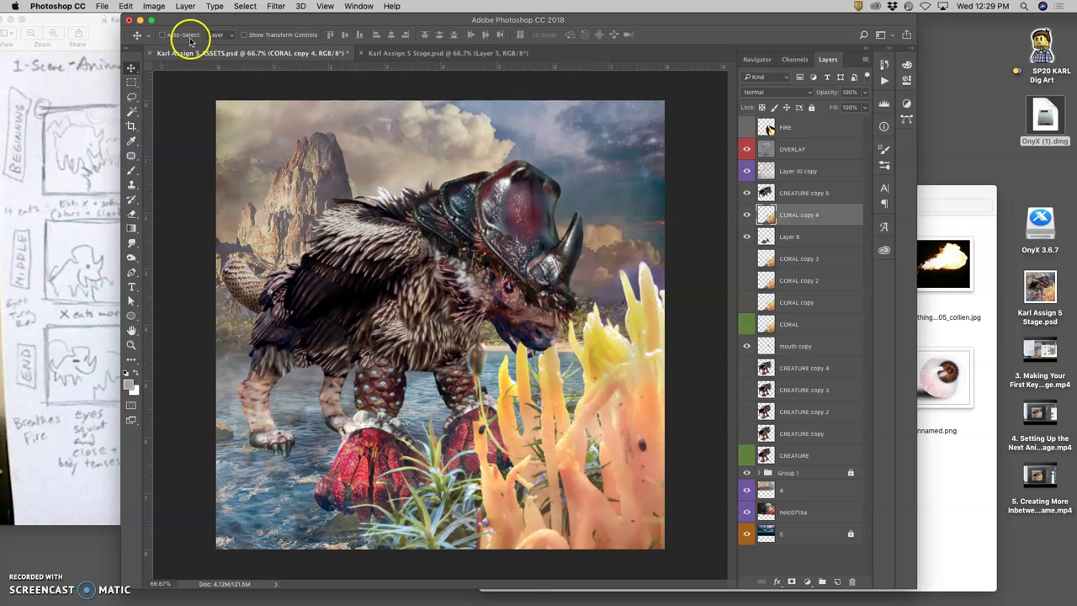
Puppet-warp CORAL copy 4 again, pinning its base and nudging the thin leftmost stalk, and apply the warp
left_click(126, 6)
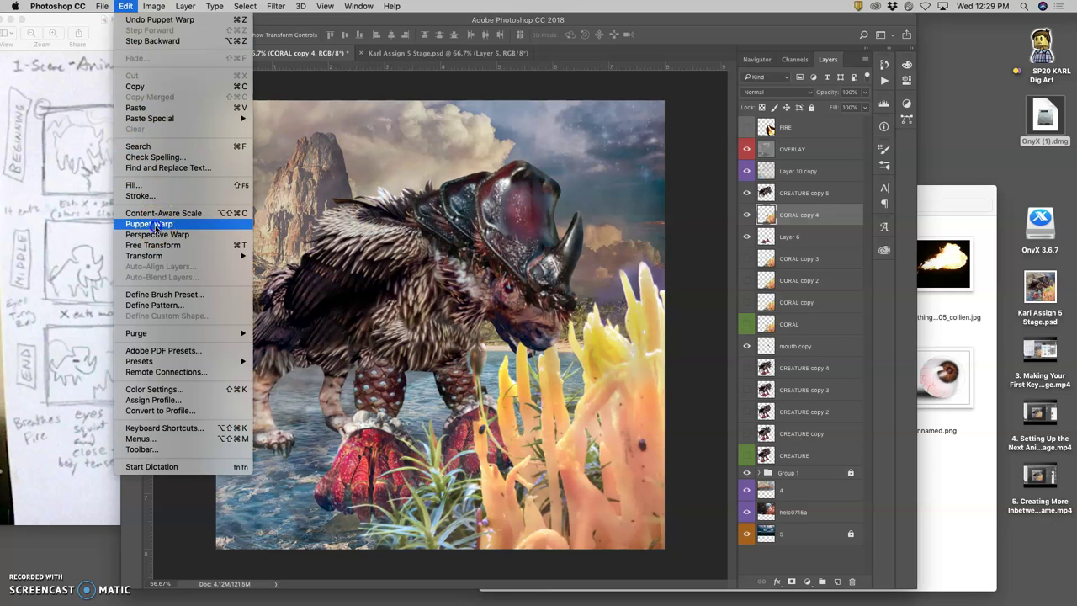
left_click(149, 224)
left_click(563, 537)
left_click(476, 357)
left_click_drag(474, 357, 473, 356)
key("Return")
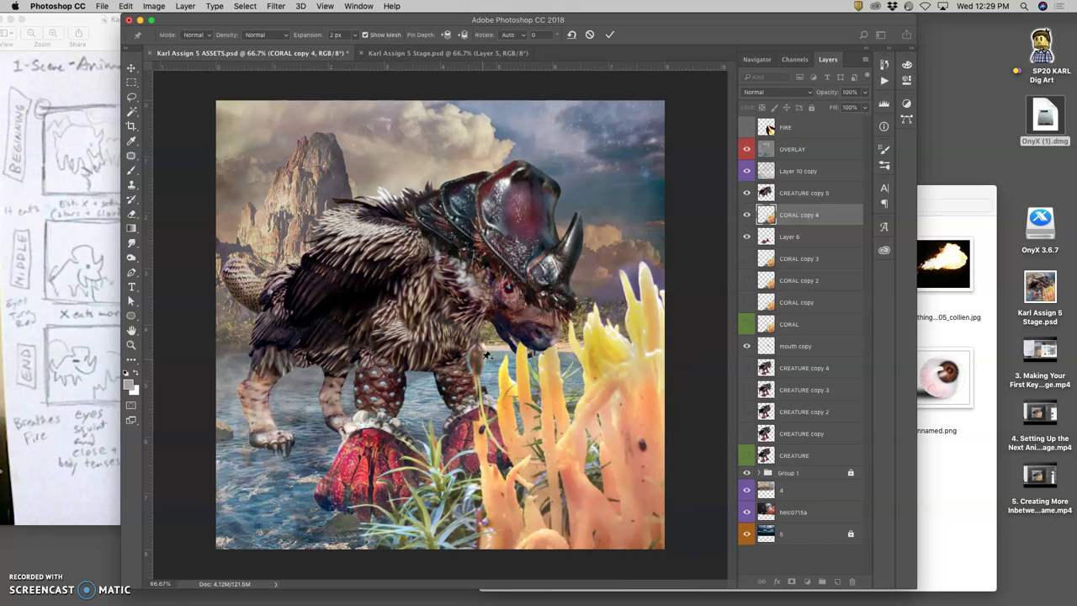
left_click(470, 400)
left_click_drag(469, 404, 470, 404)
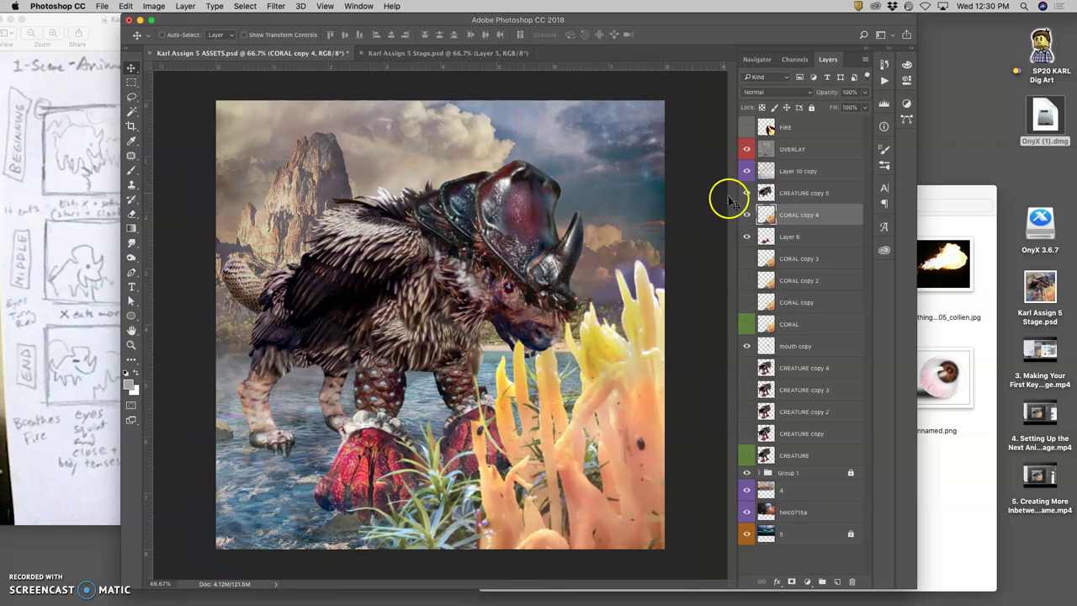
Free-transform background layer 4 with a very slight stretch on its right side
left_click(805, 491)
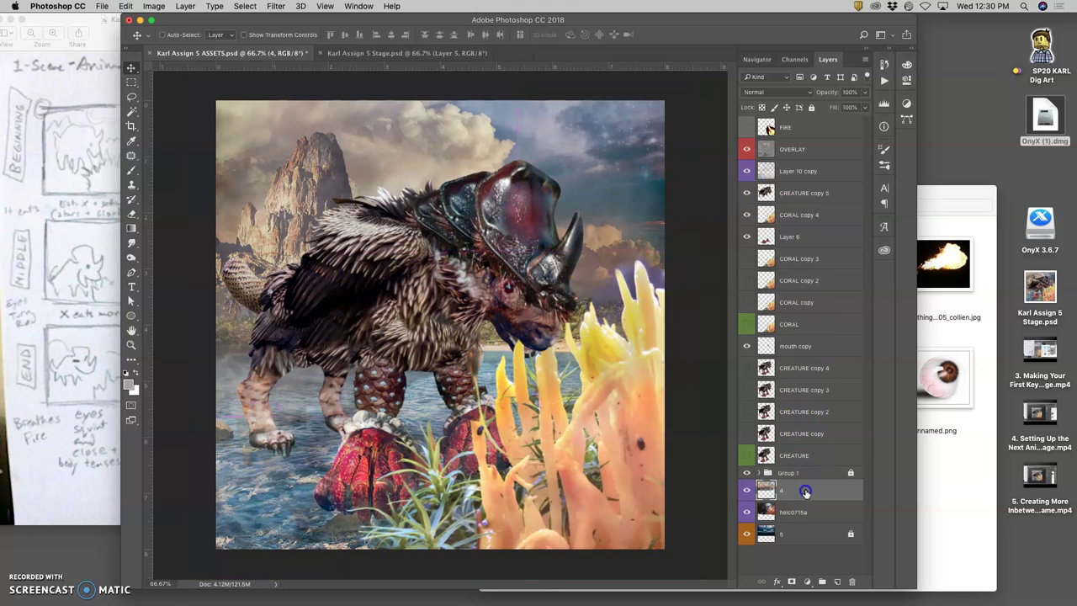
key("super+t")
left_click_drag(701, 216, 702, 216)
key("Return")
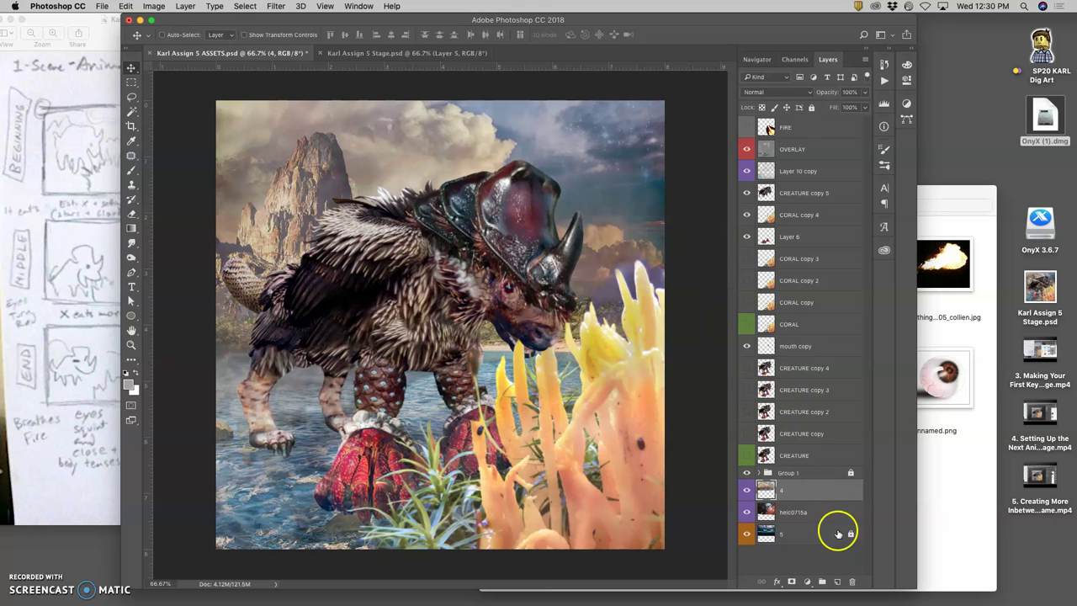
Free-transform the heic0715a layer with a very slight adjustment
left_click(822, 512)
key("super+t")
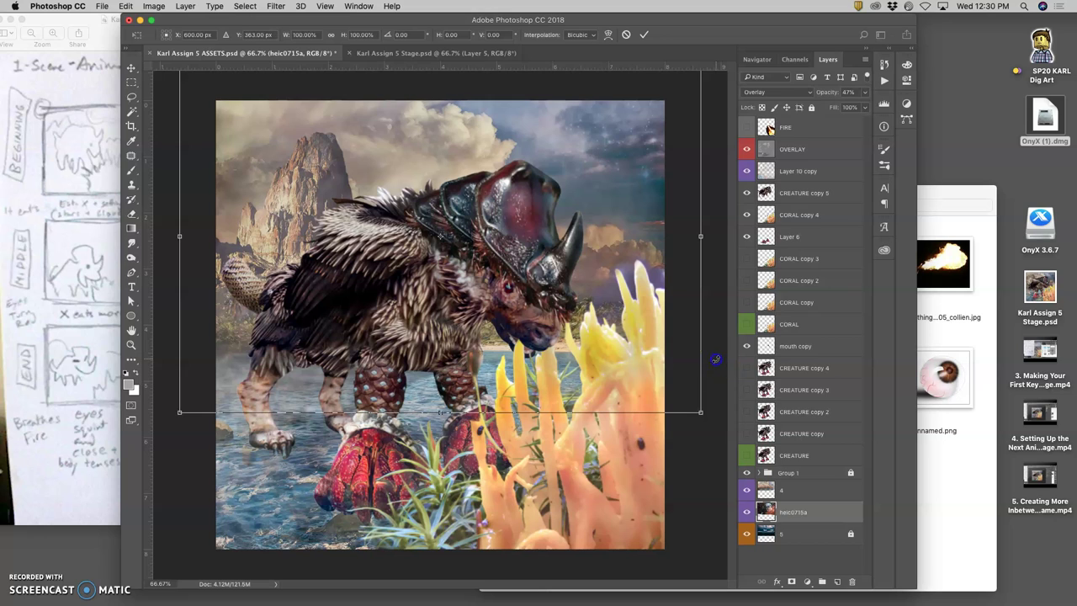
key("Return")
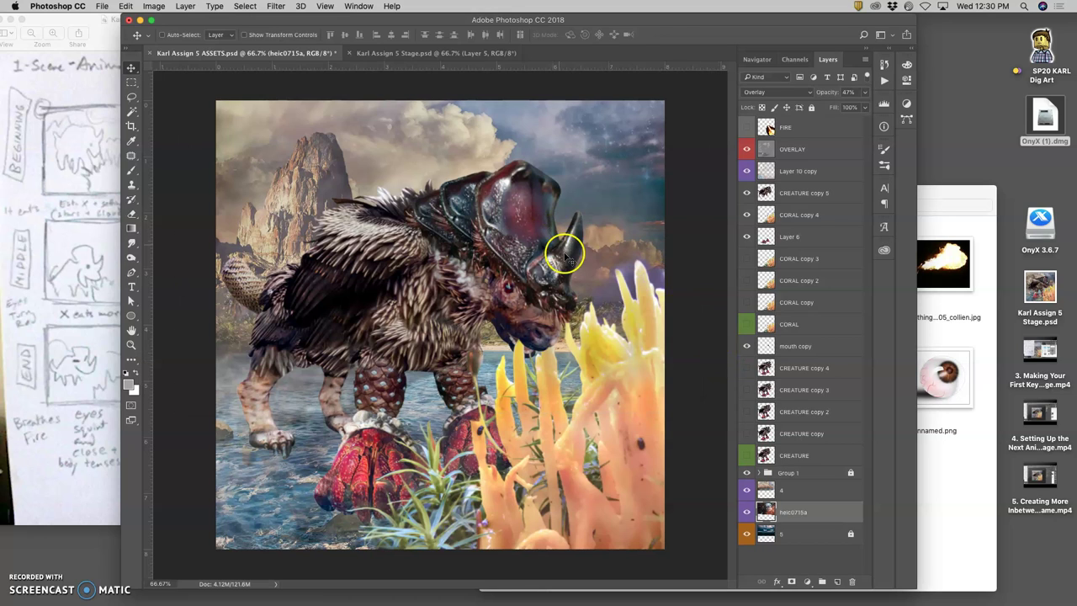
Stamp all visible layers into a new merged layer directly above OVERLAY
left_click(797, 151)
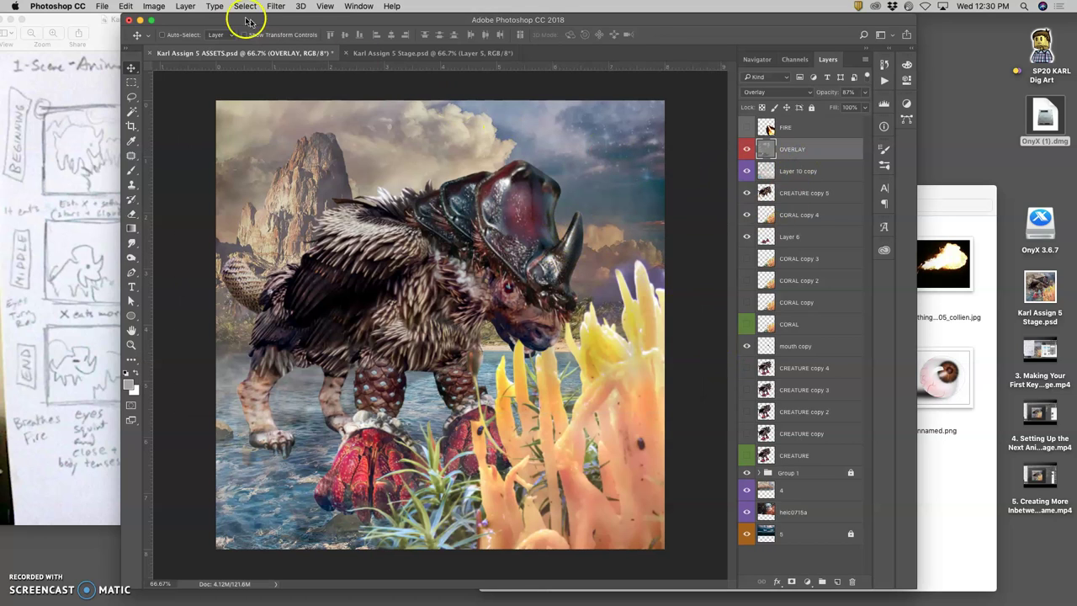
left_click(184, 6)
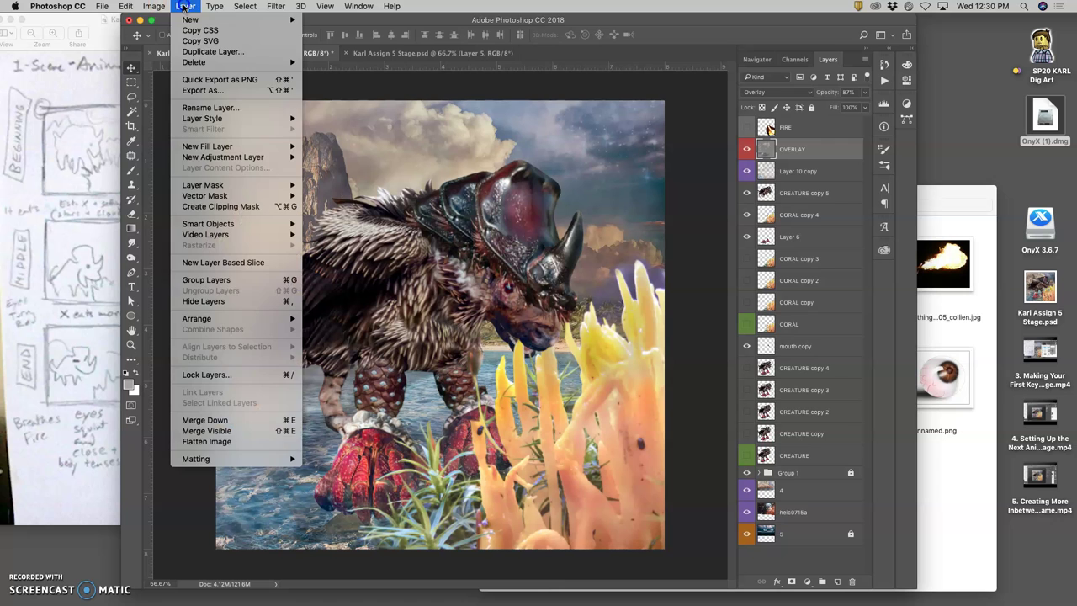
left_click(237, 431, "alt")
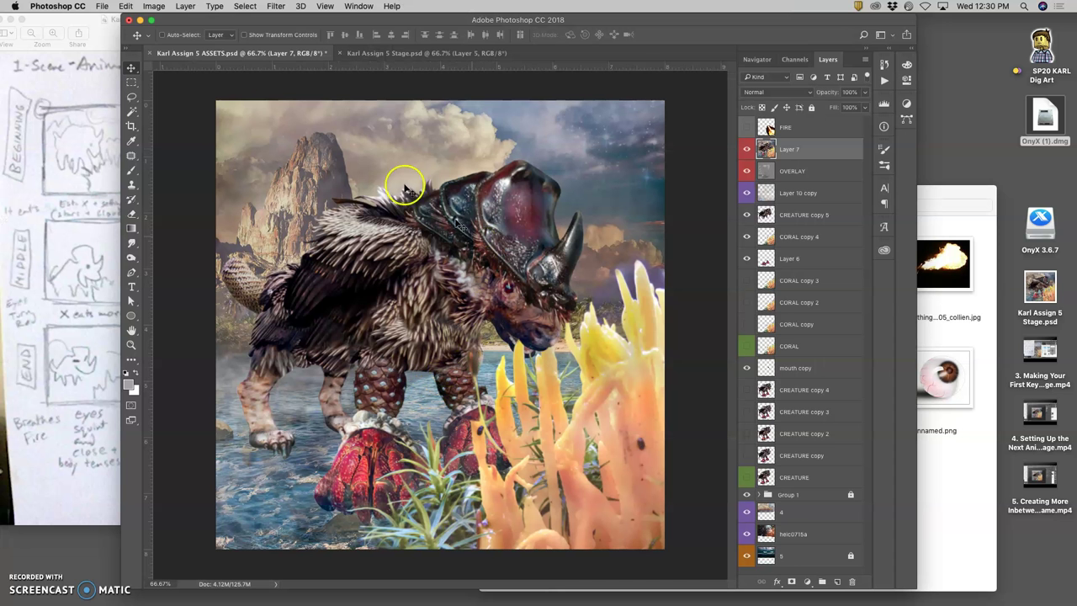
Select and copy the whole merged frame in the ASSETS document, and paste it as a new top layer in the Stage document
left_click(245, 6)
left_click(278, 69)
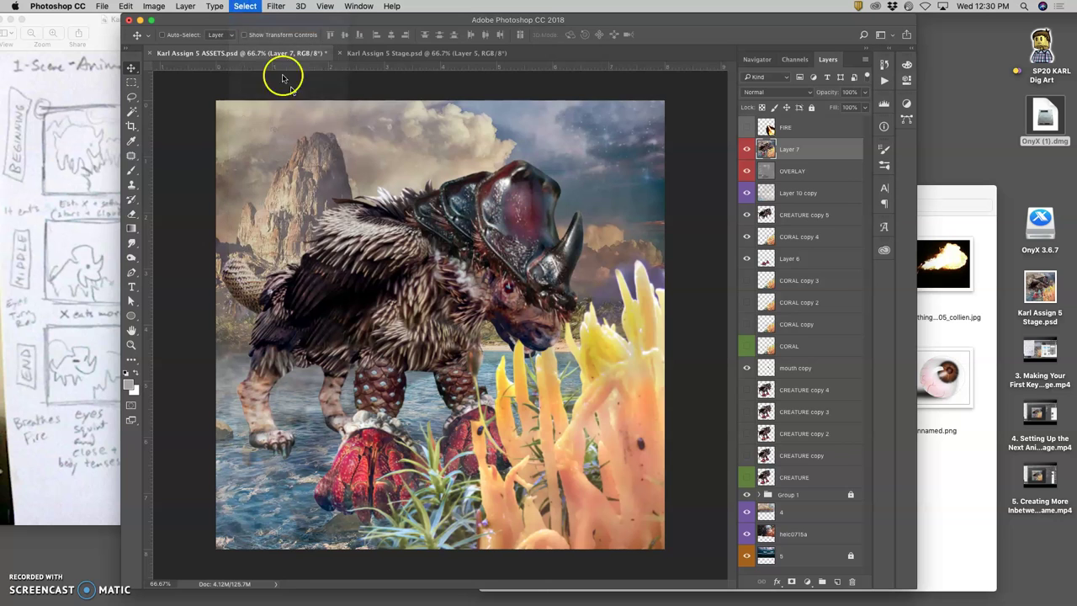
left_click_drag(432, 56, 445, 205)
Compare the newest Stage frame with the previous one by toggling its visibility, and check the progress against the storyboard sketch
left_click(746, 127)
left_click(746, 128)
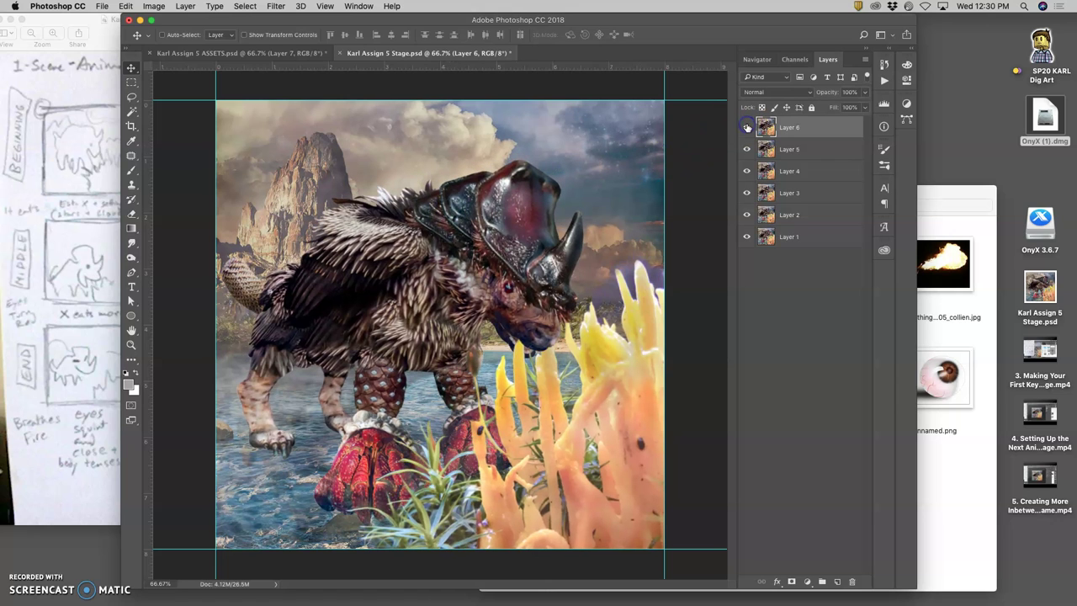
left_click(87, 231)
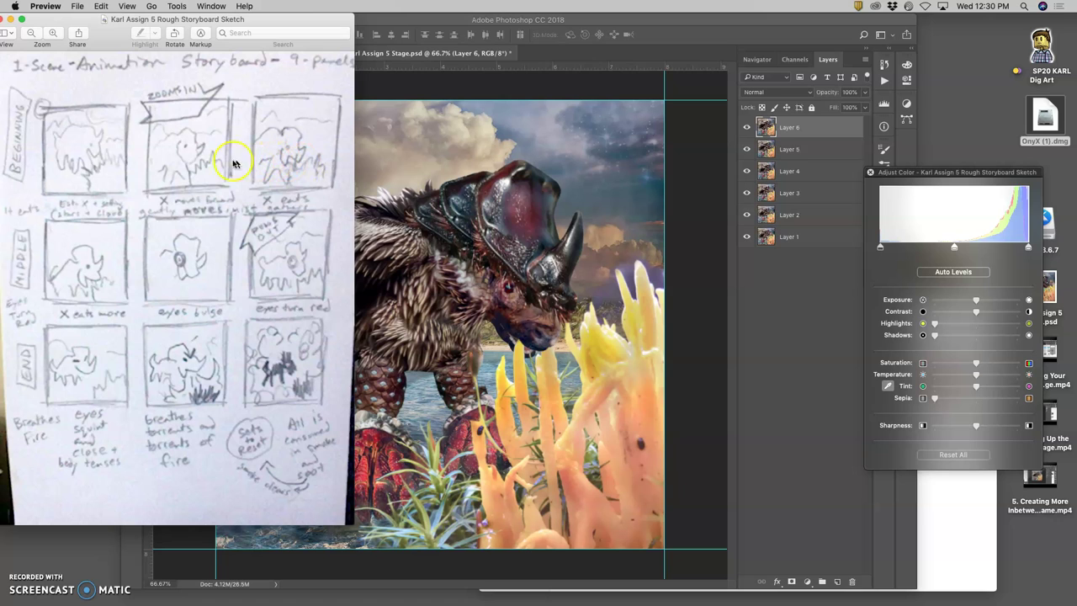
left_click(540, 183)
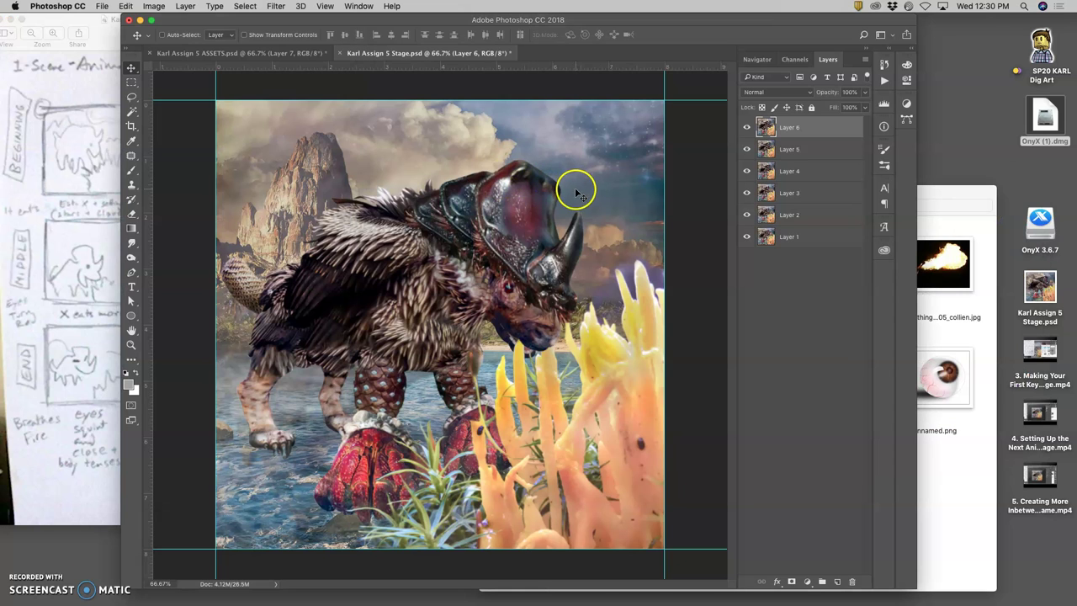
left_click_drag(747, 127, 747, 143)
left_click(747, 145)
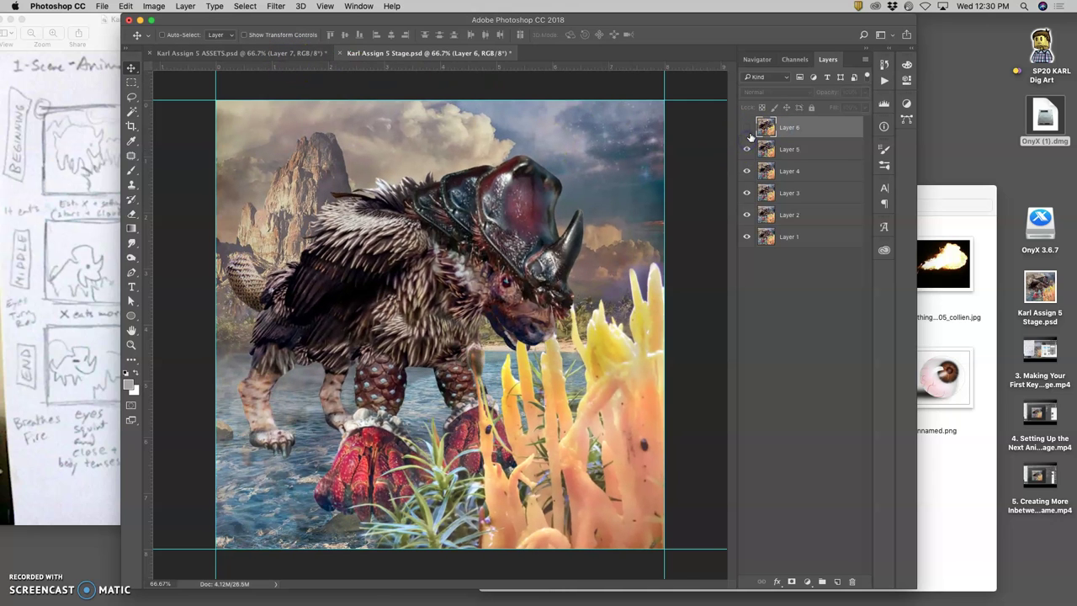
left_click(747, 127)
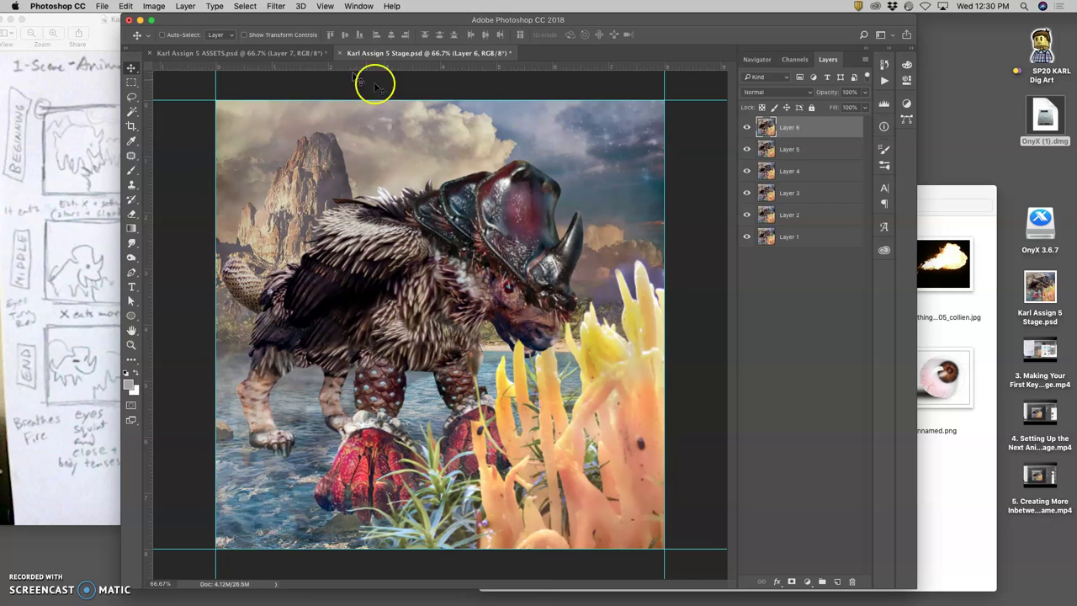
Return to the ASSETS document, clear the selection and delete the merged layer above OVERLAY
left_click(299, 53)
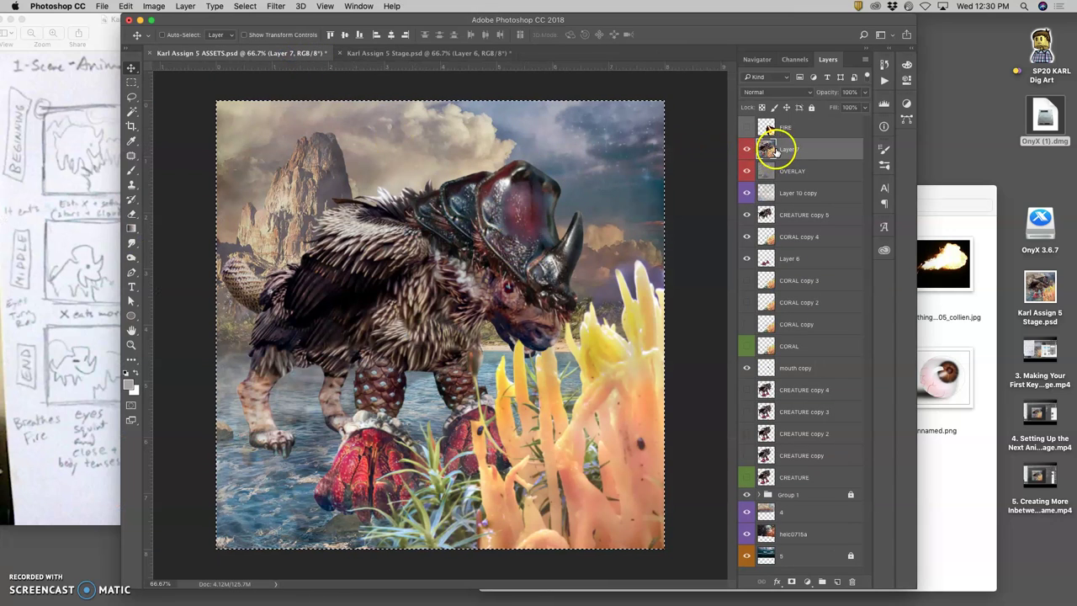
key("super+d")
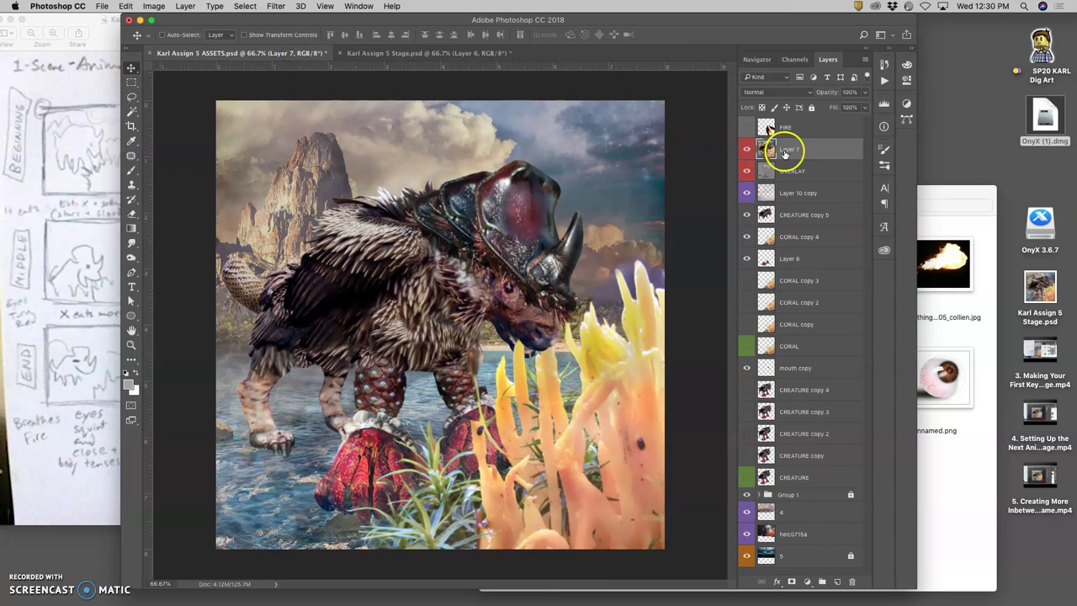
key("Delete")
Start a Puppet Warp on CREATURE copy 5 and pin the creature's jaw and front leg
left_click(788, 194)
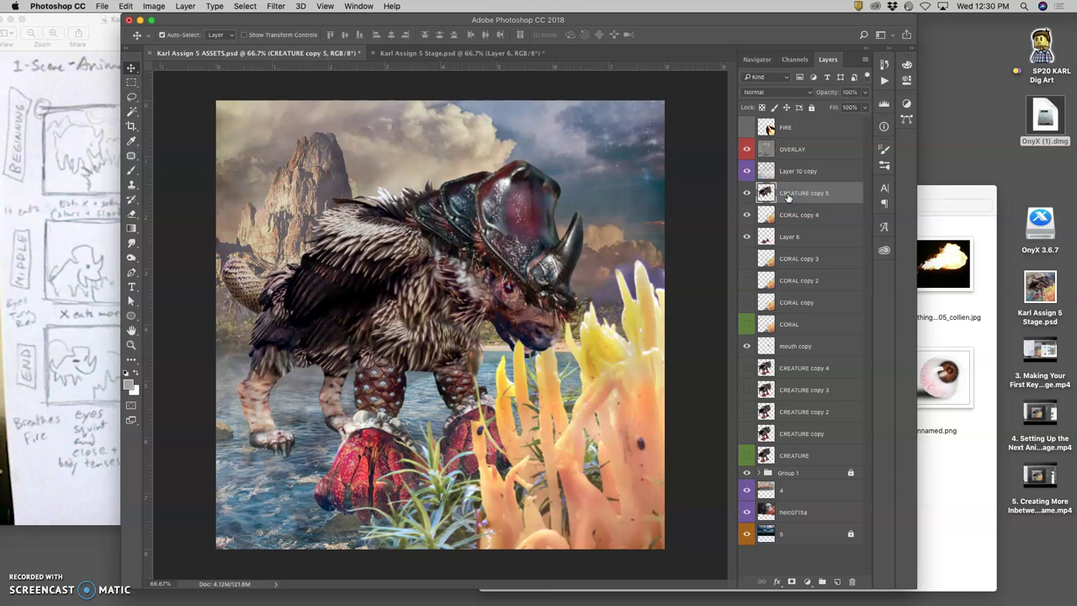
left_click(138, 39)
left_click(132, 7)
left_click(227, 222)
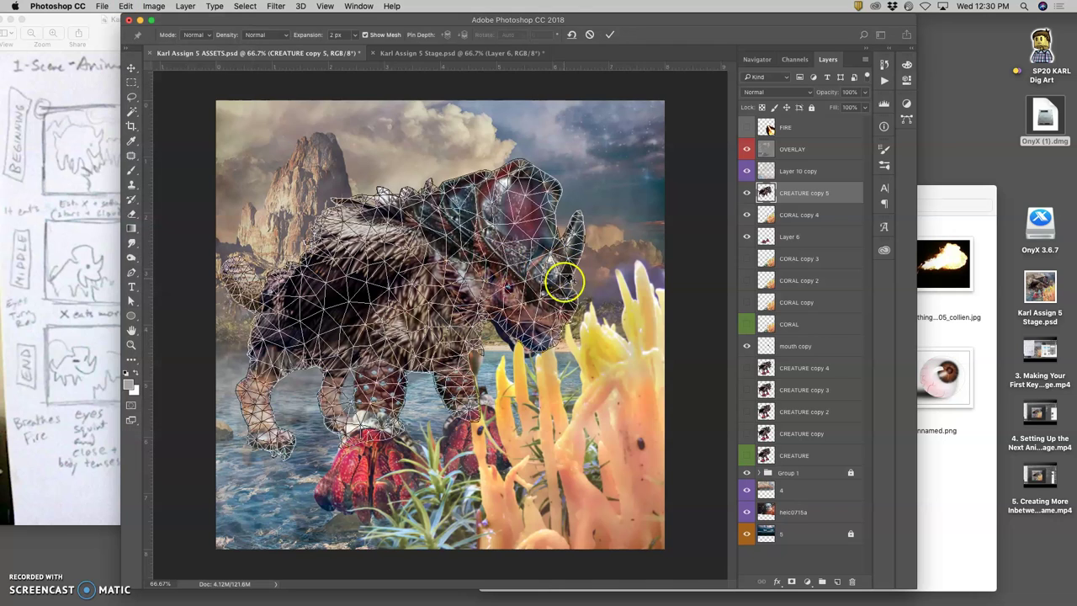
left_click(562, 323)
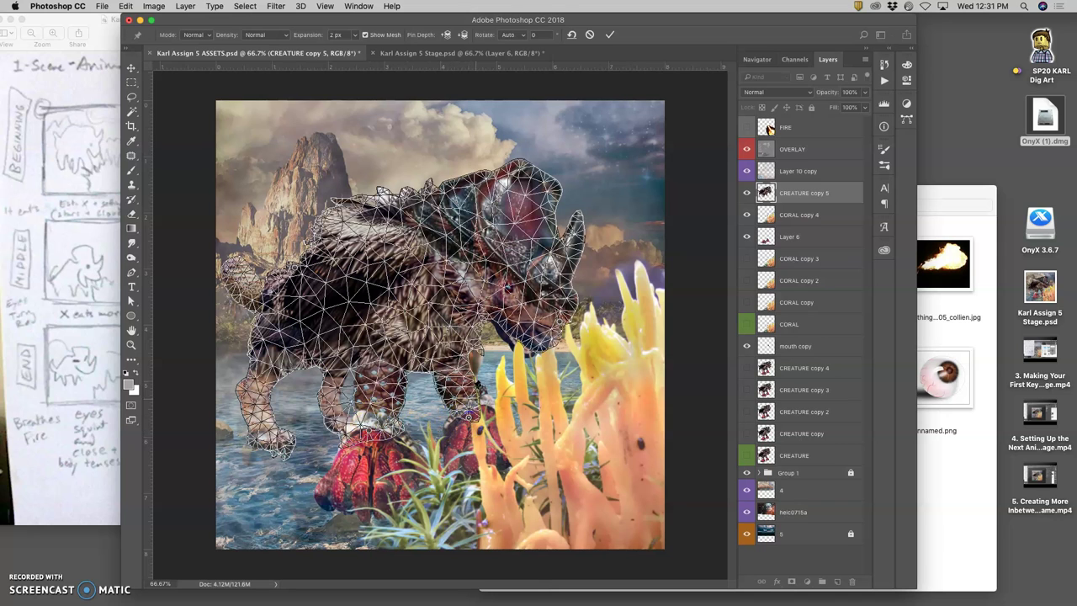
left_click(464, 374)
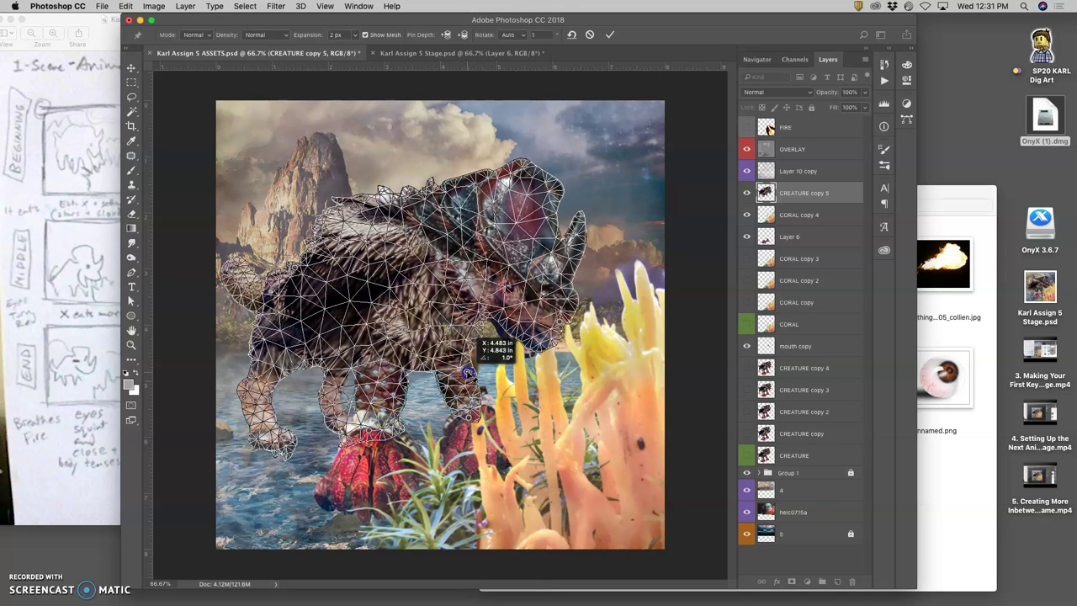
Pin and slightly nudge the creature's hind leg, tail, upper back and snout, and apply the warp
left_click_drag(308, 405, 249, 401)
left_click_drag(238, 273, 249, 254)
left_click(385, 200)
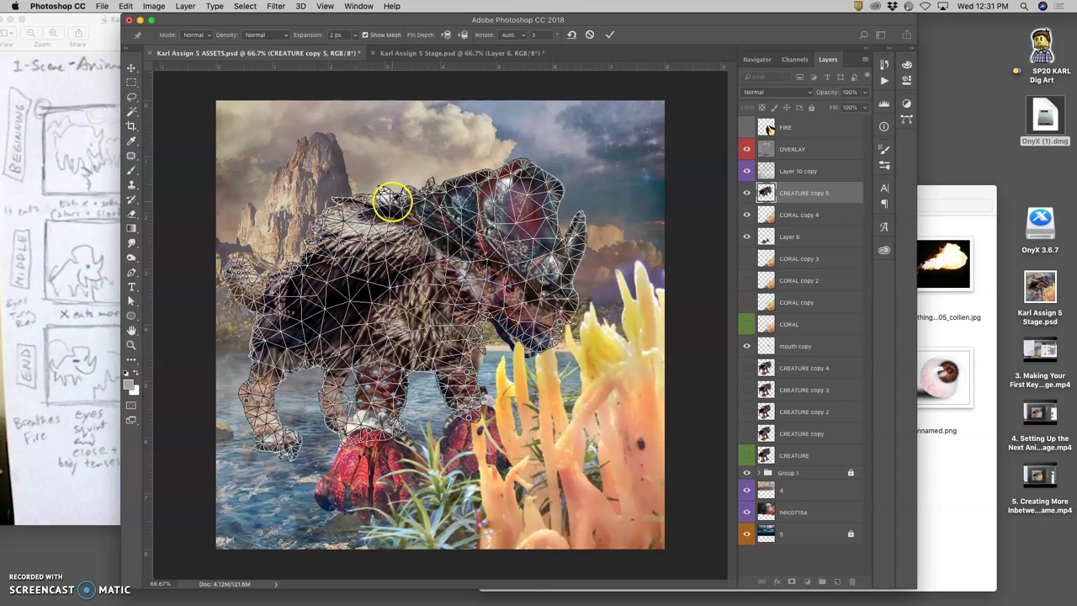
left_click_drag(393, 199, 393, 179)
left_click(576, 307)
left_click_drag(575, 307, 569, 324)
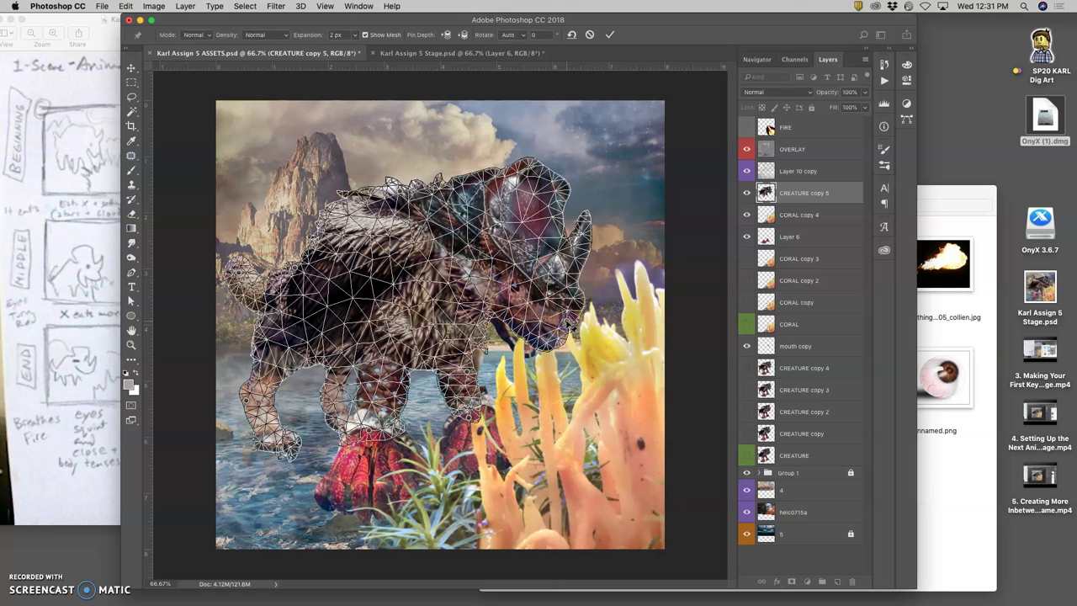
key("Return")
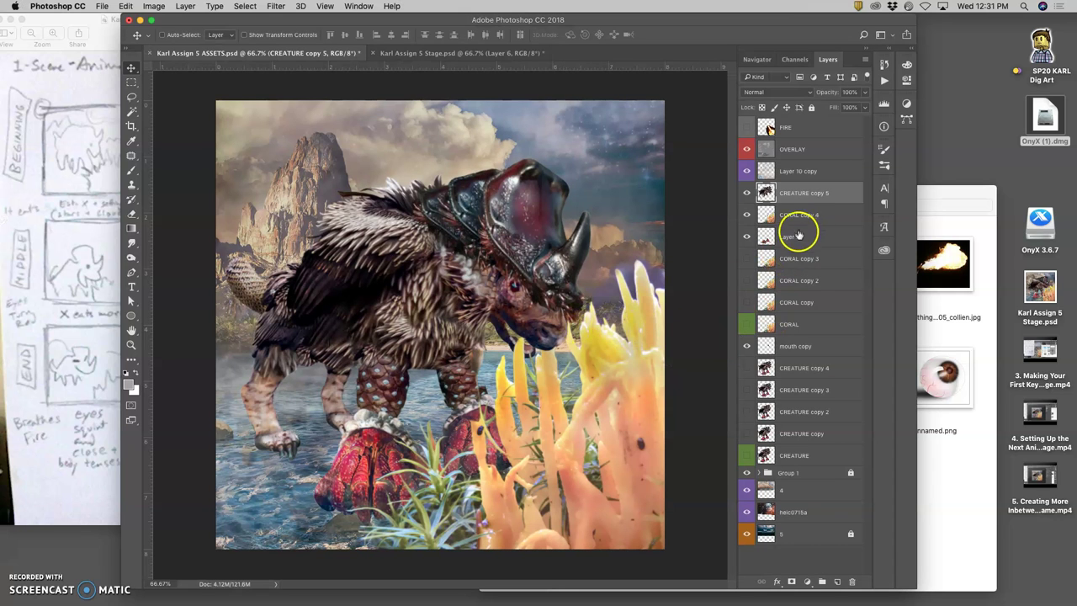
Move the mouth copy layer to fit the shifted jaw and rotate it about 10.8°
left_click(803, 347)
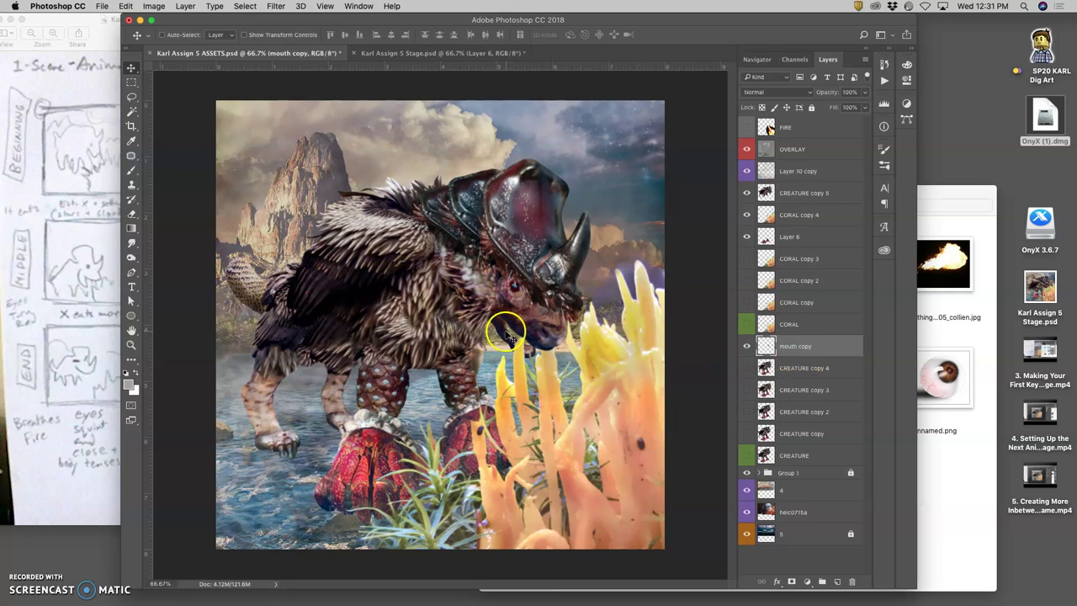
left_click_drag(507, 334, 525, 349)
key("super+t")
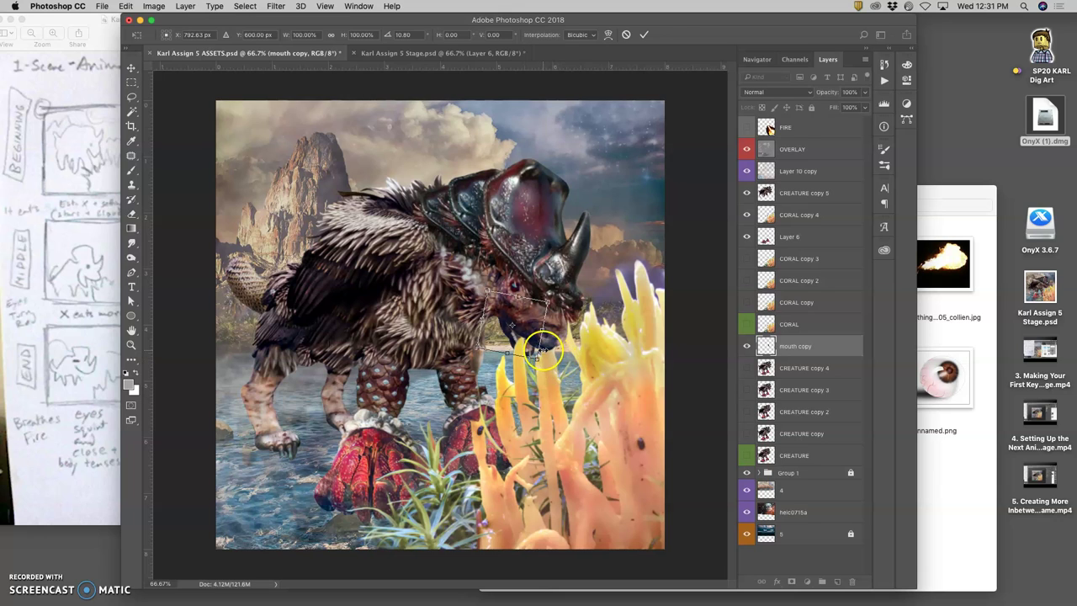
key("Return")
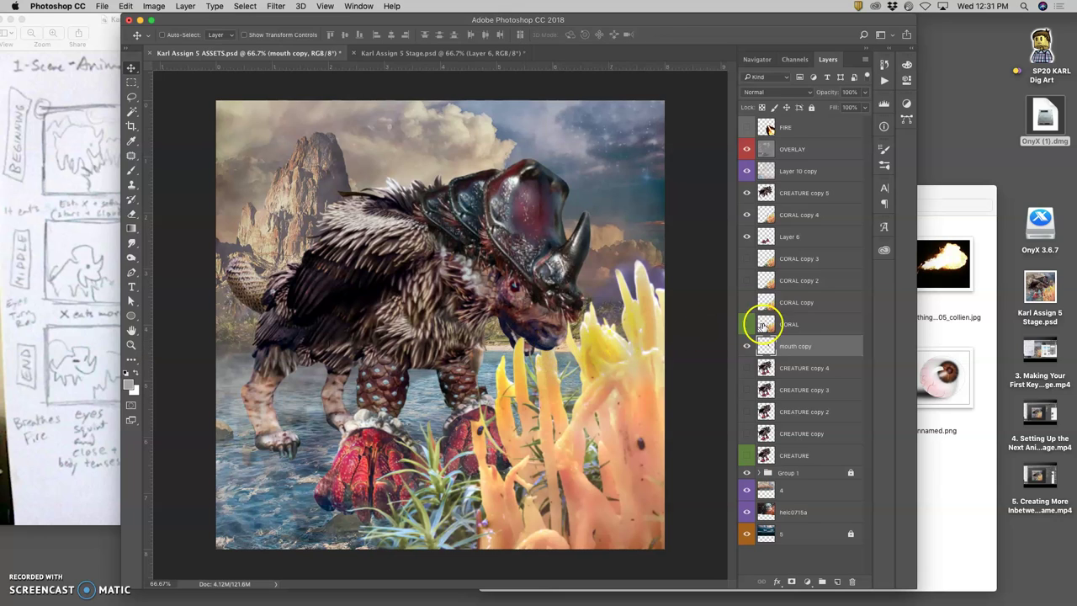
Puppet-warp CREATURE copy 5 again, pinning the front legs and lowering the jaw, and move the mouth copy layer down to match
left_click(797, 194)
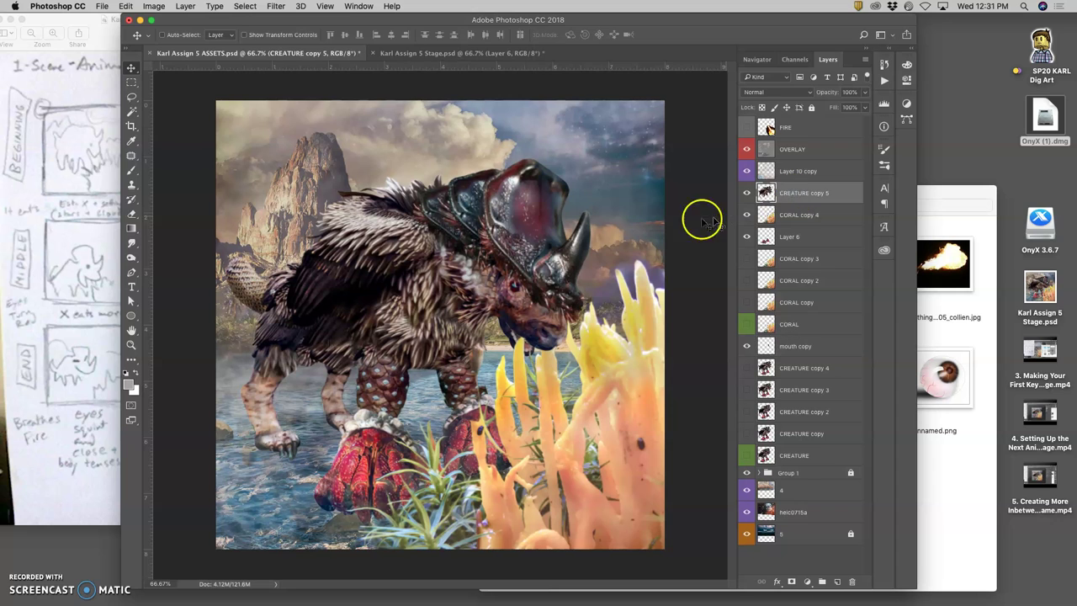
left_click(134, 6)
left_click(164, 224)
left_click(560, 329)
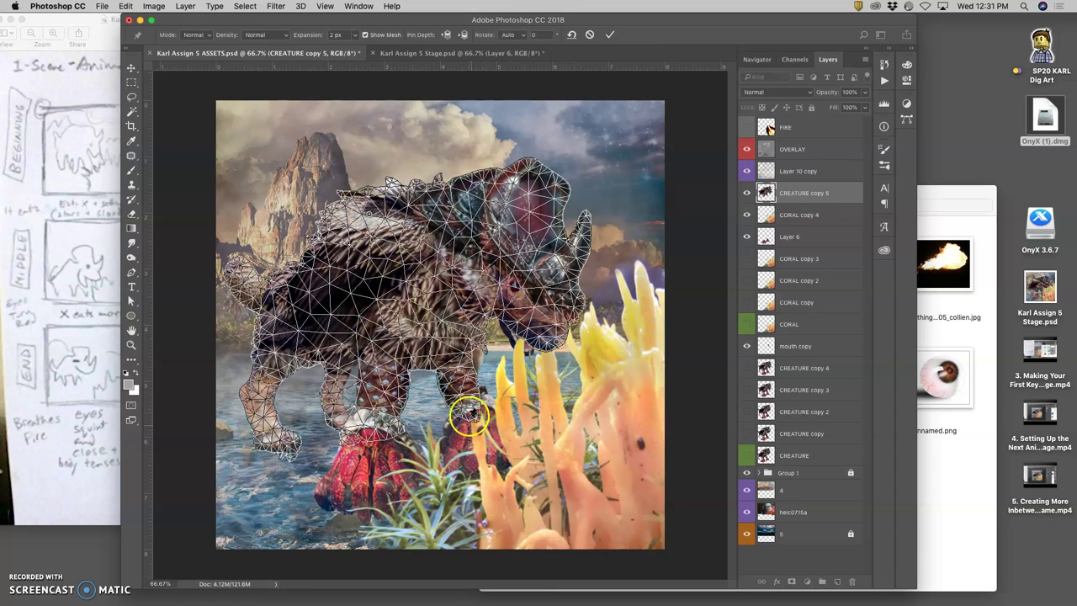
left_click(369, 436)
left_click(560, 342)
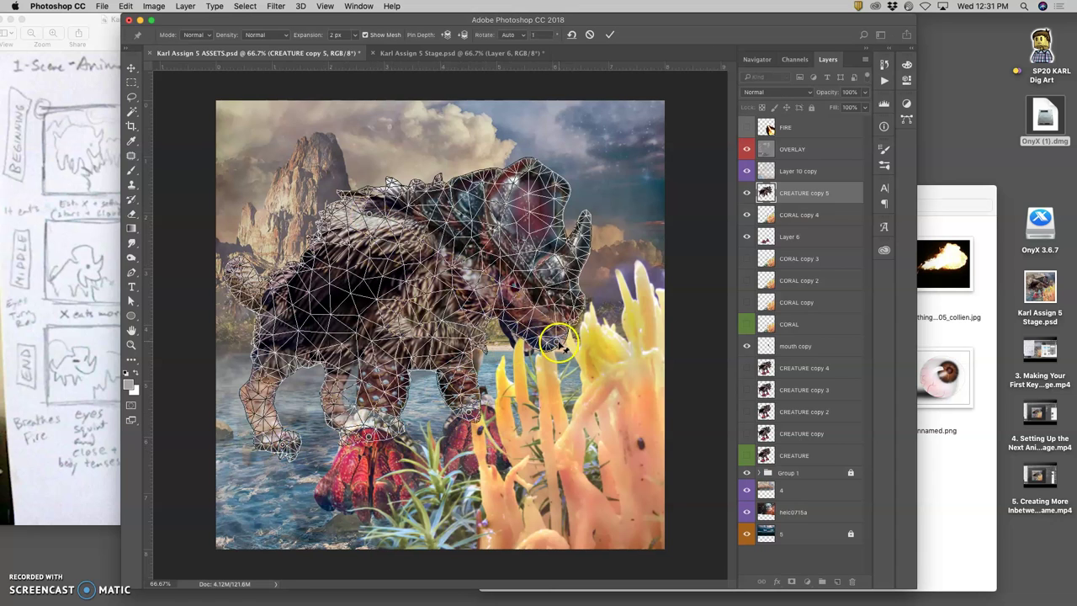
left_click_drag(557, 343, 589, 364)
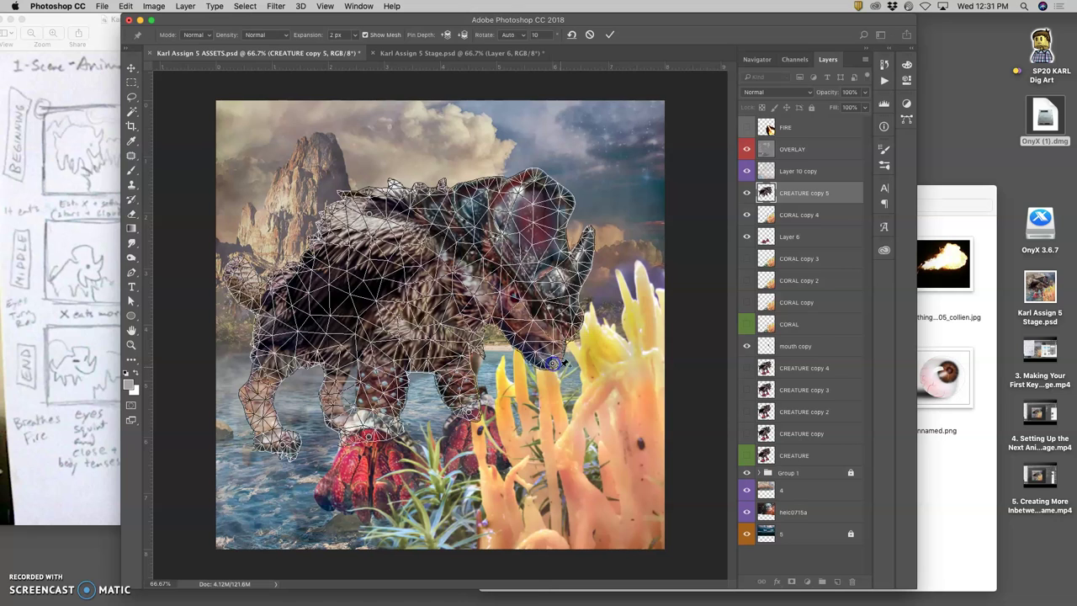
key("h")
key("Return")
left_click(793, 345)
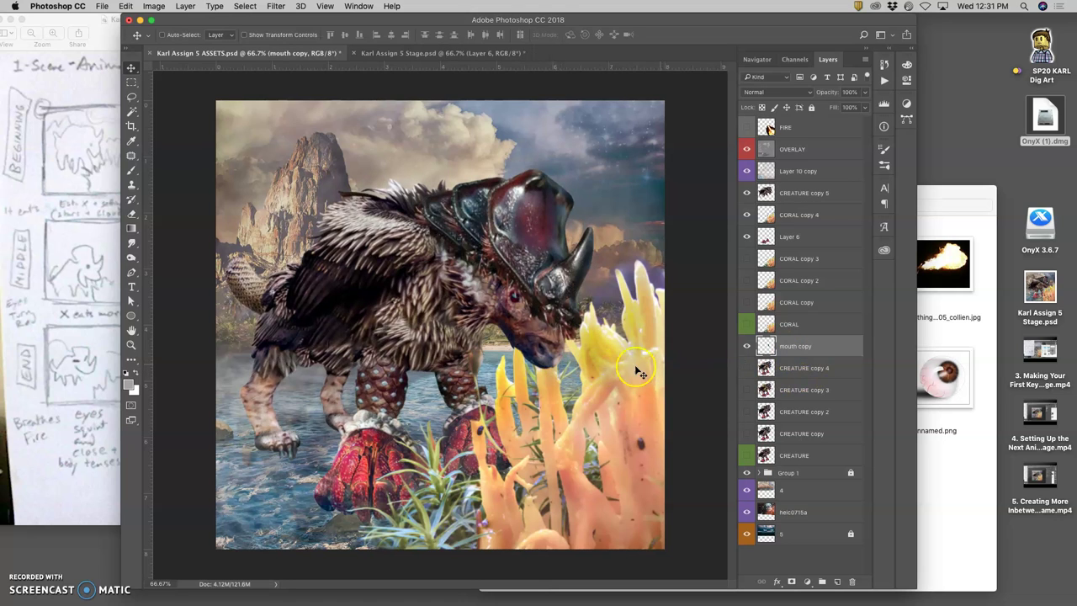
mouse_move(515, 352)
left_mouse_down()
mouse_move(510, 330)
mouse_move(512, 363)
left_mouse_up()
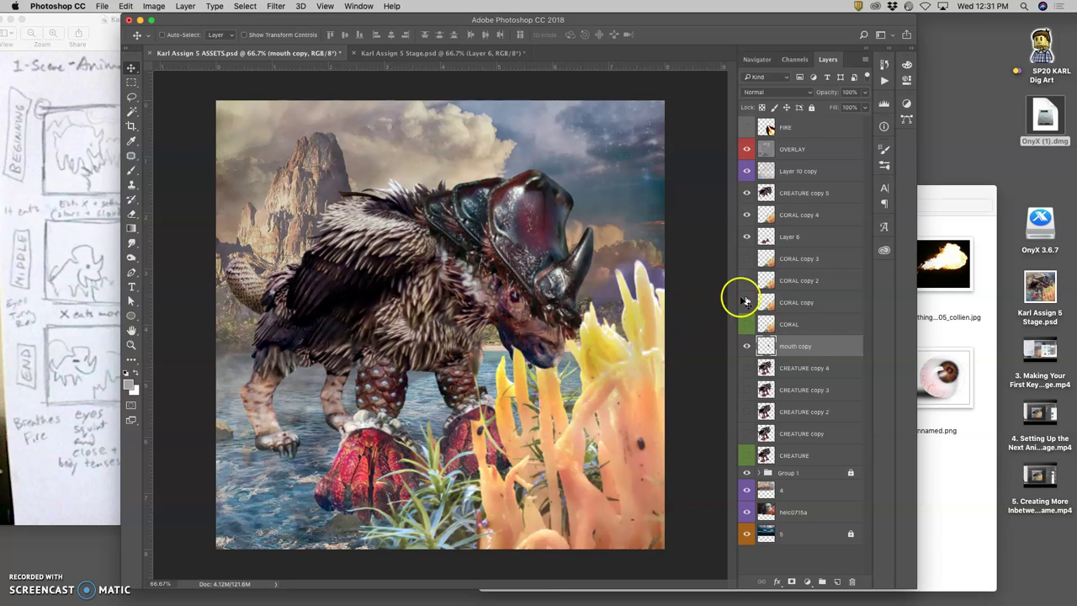
Free-transform Layer 10 copy from its left side, narrowing its width to about 99%
left_click(799, 171)
key("super+t")
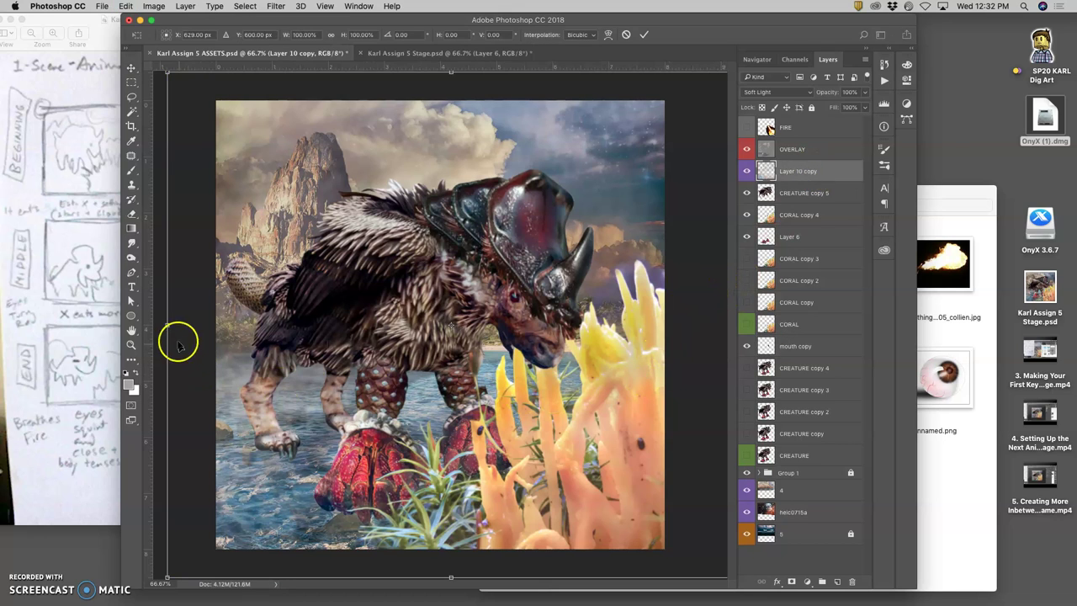
left_click_drag(168, 325, 171, 325)
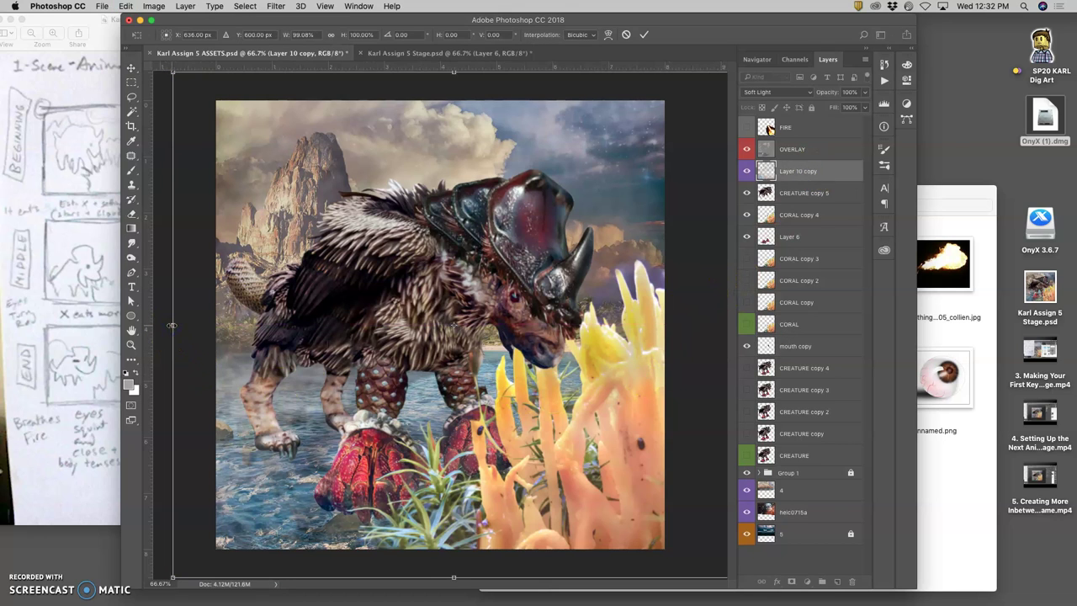
key("Return")
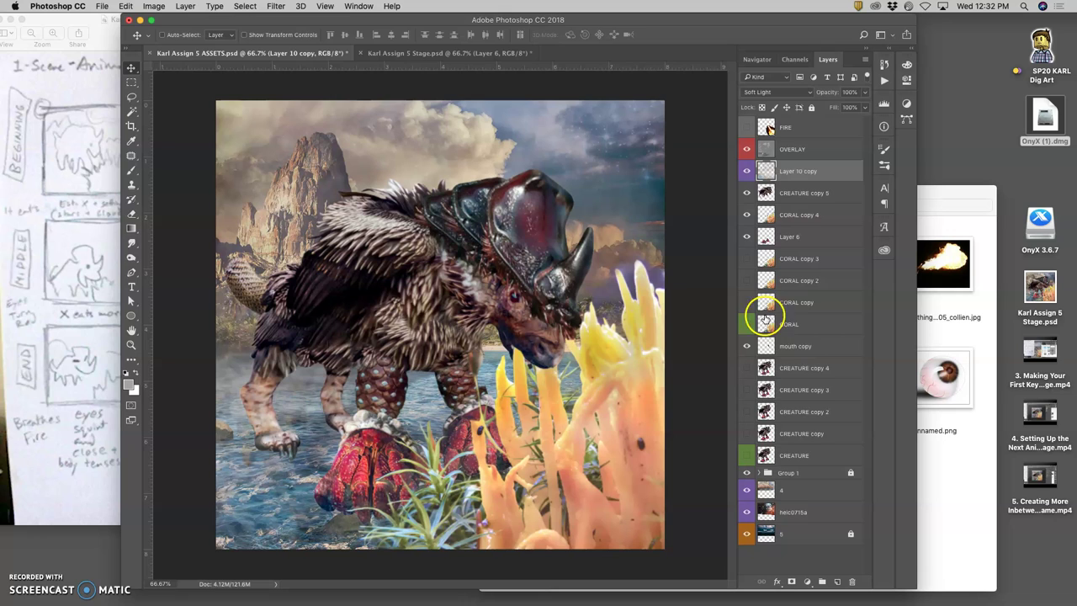
Free-transform background layer 4 with a very slight widening on its right side
left_click(793, 490)
key("super+t")
left_click_drag(704, 219, 705, 218)
left_click_drag(709, 217, 708, 218)
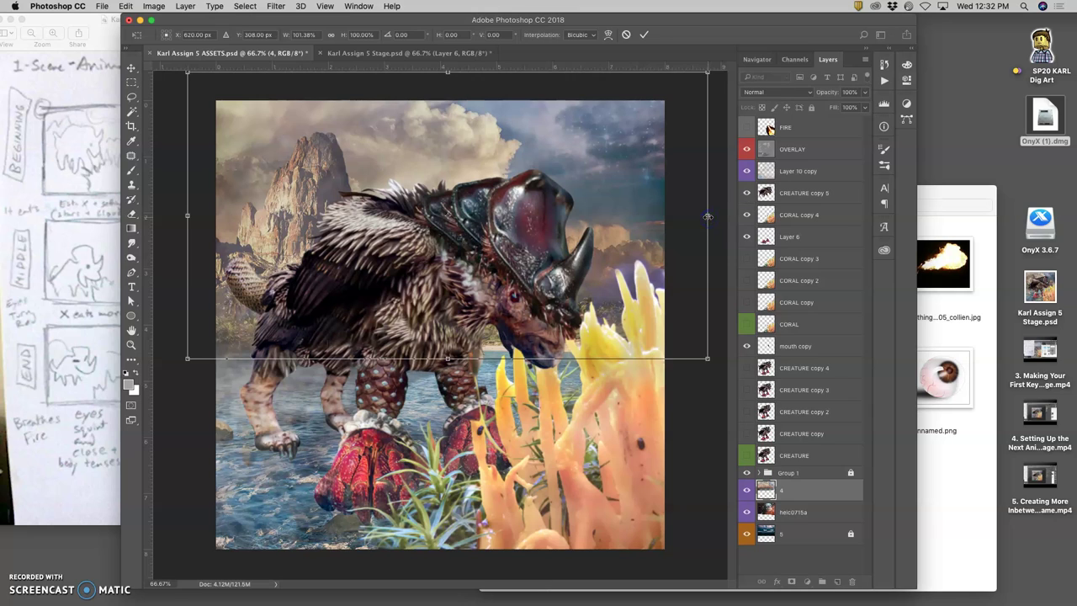
key("Return")
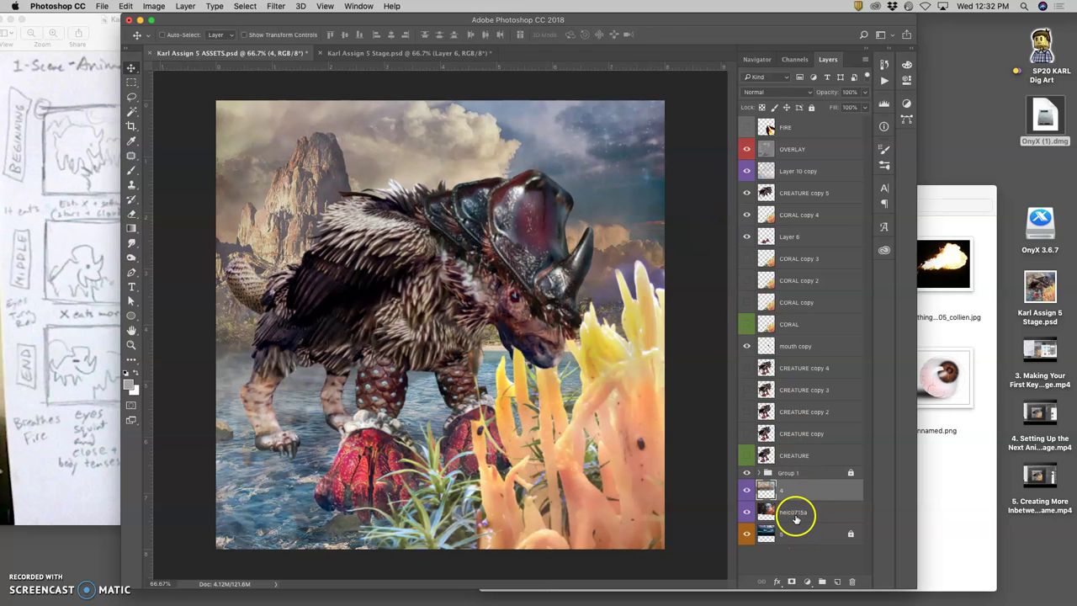
key("super+t")
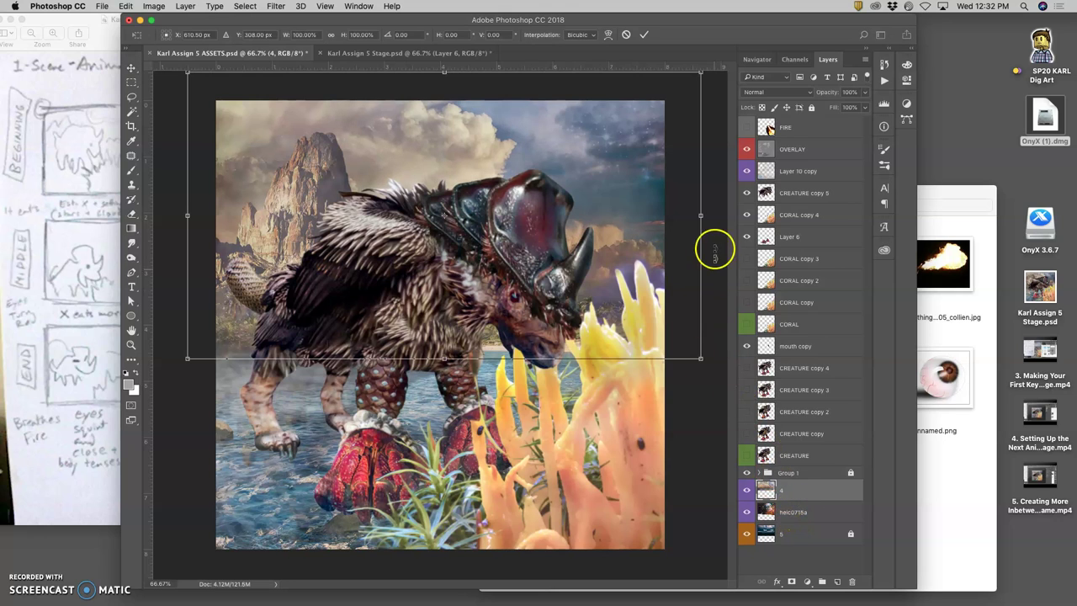
left_click_drag(703, 216, 705, 216)
key("Return")
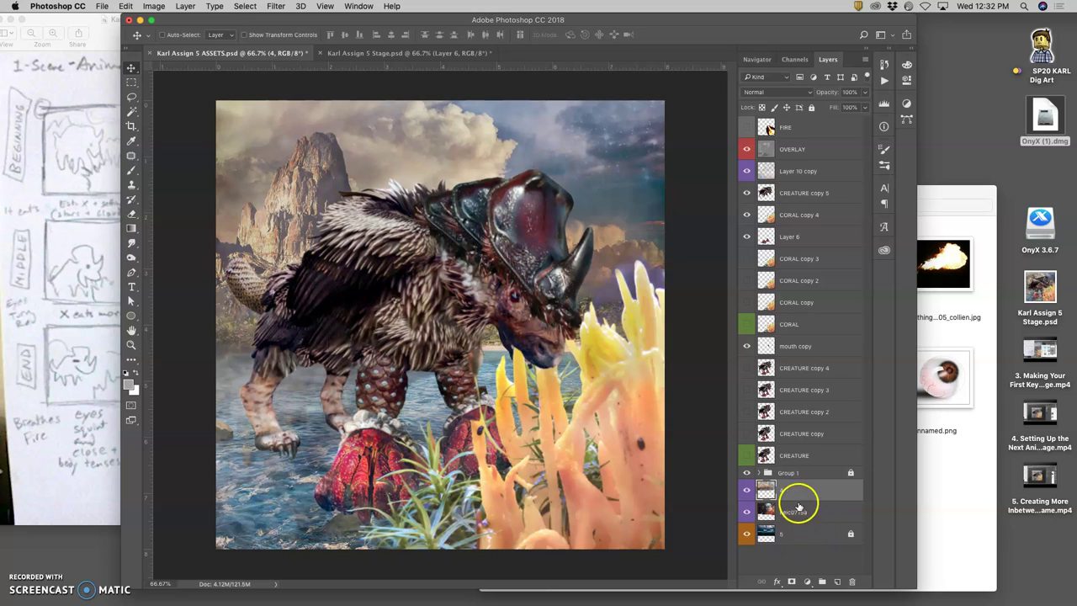
Rotate the heic0715a layer about 0.7° clockwise, and make OVERLAY the active layer
left_click(792, 511)
key("ctrl+t")
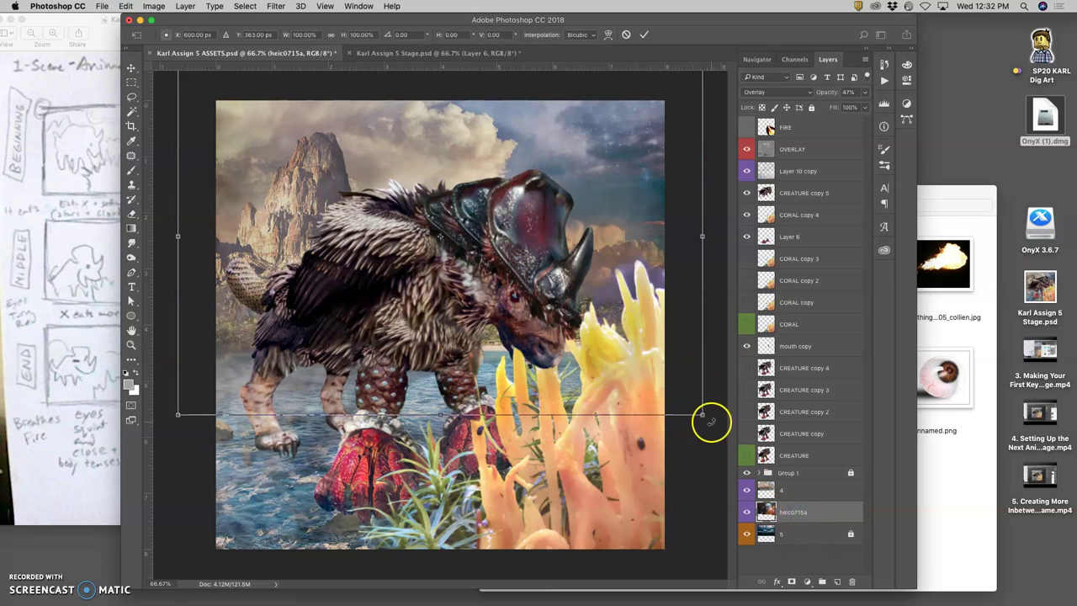
mouse_move(709, 423)
left_mouse_down()
mouse_move(730, 412)
mouse_move(708, 424)
left_mouse_up()
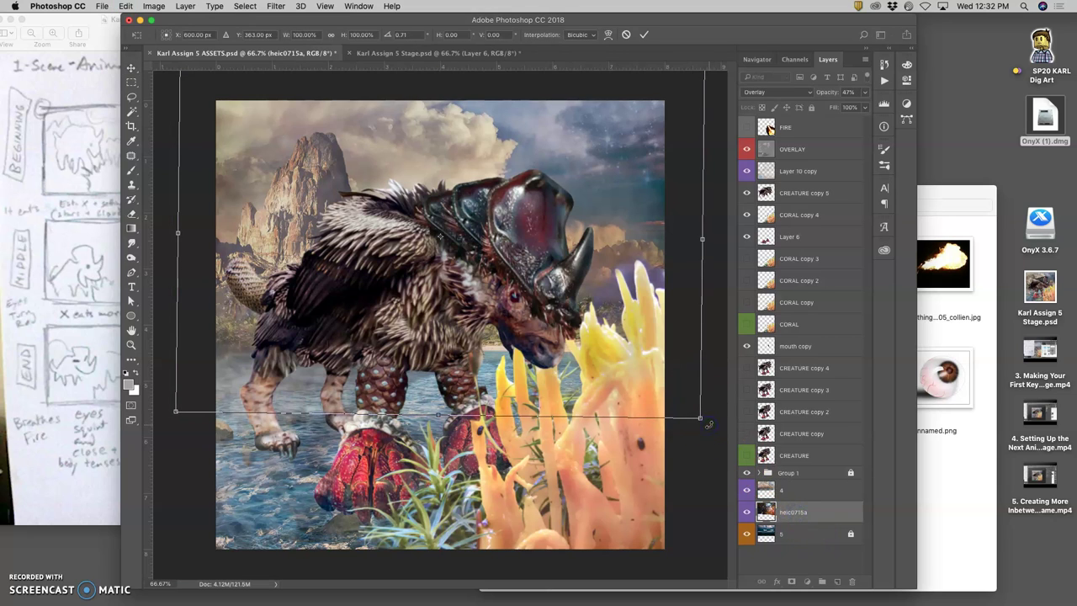
key("Return")
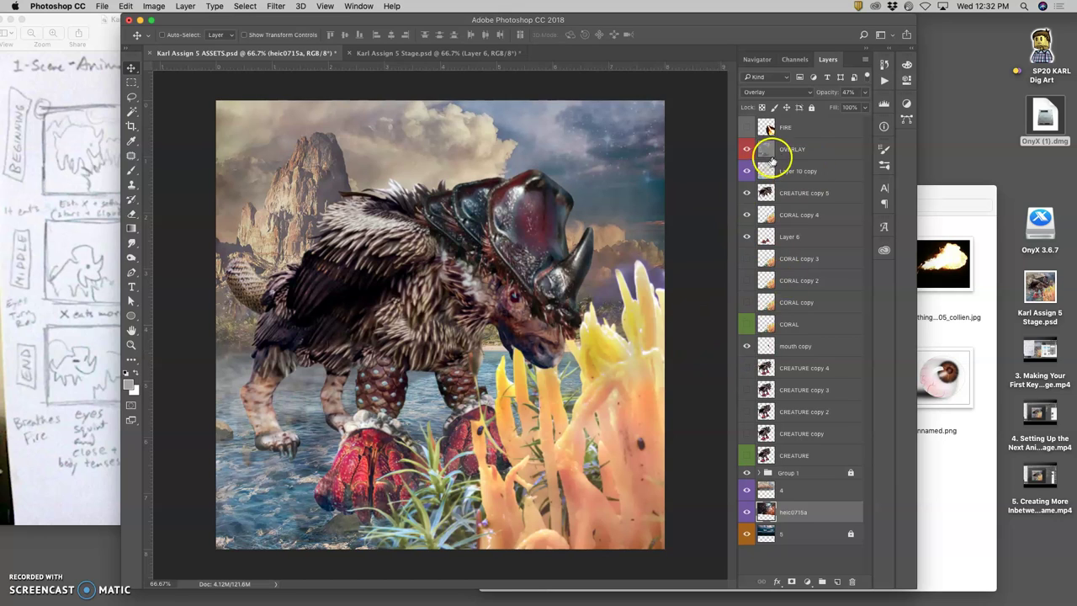
left_click(770, 156)
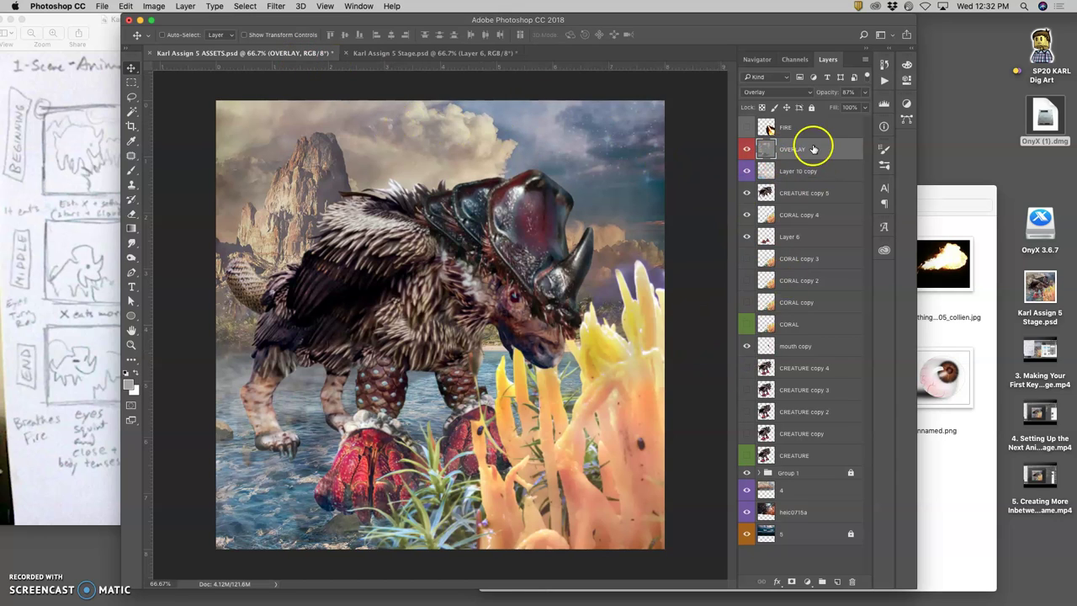
Set the OVERLAY layer's opacity to 100% and stamp all visible layers into a new merged layer above it
left_click(864, 91)
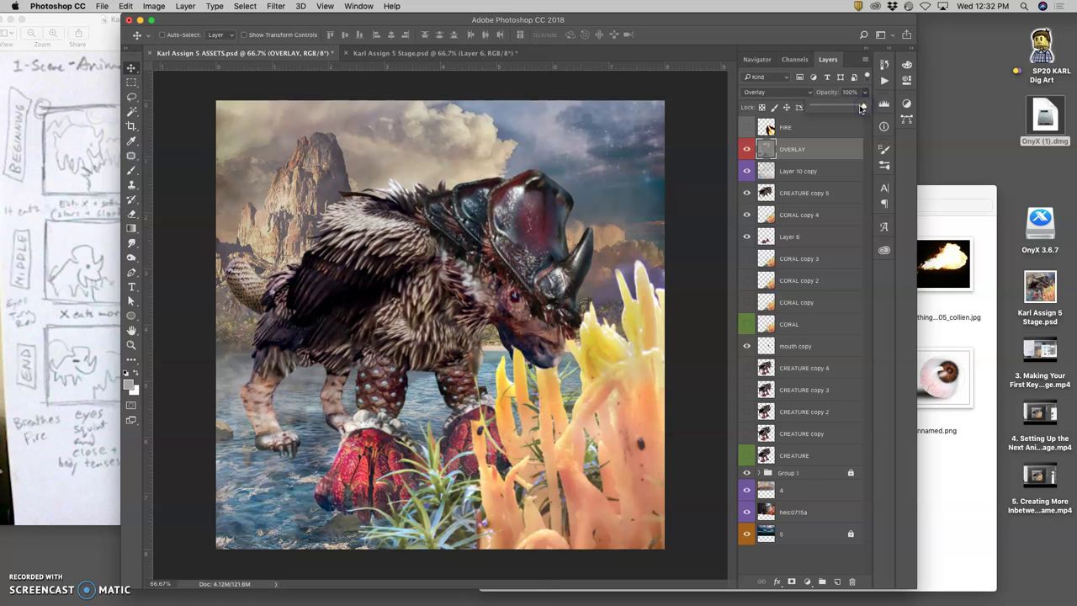
left_click(808, 149)
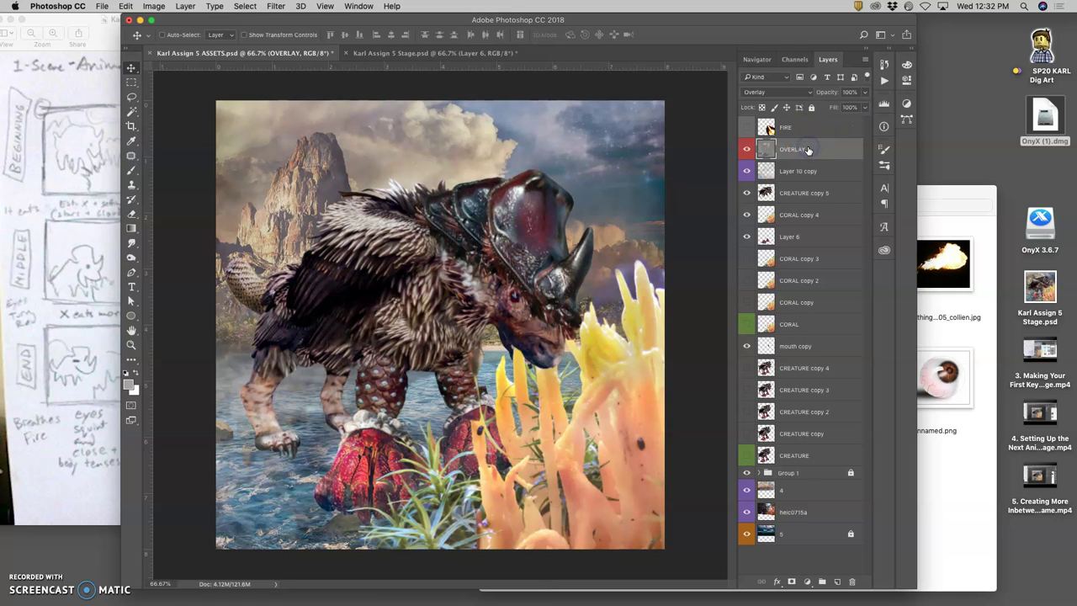
left_click(185, 5)
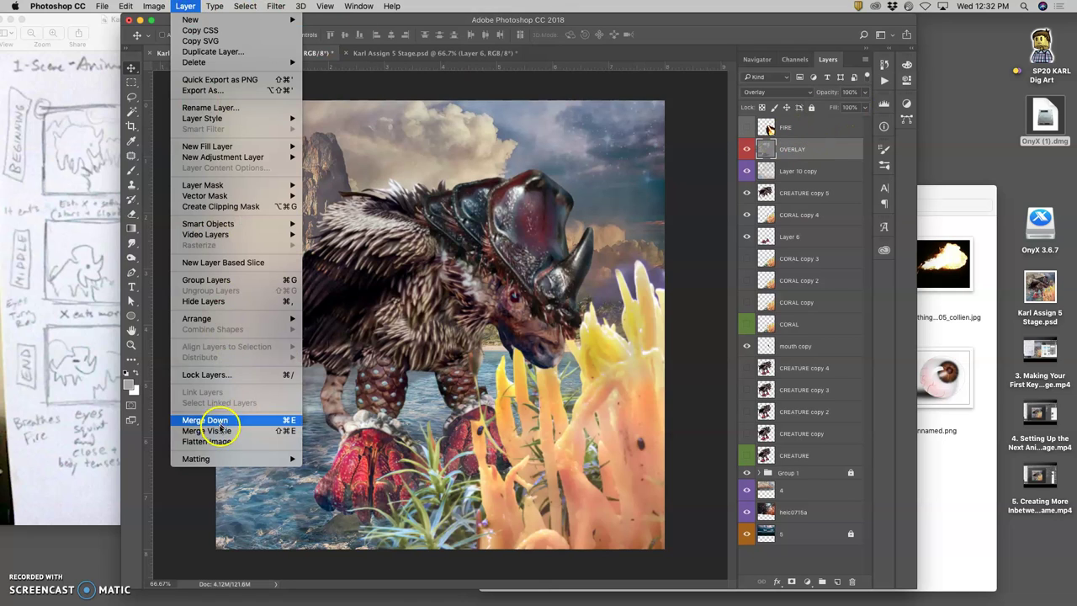
key("Escape")
key("super+alt+shift+e")
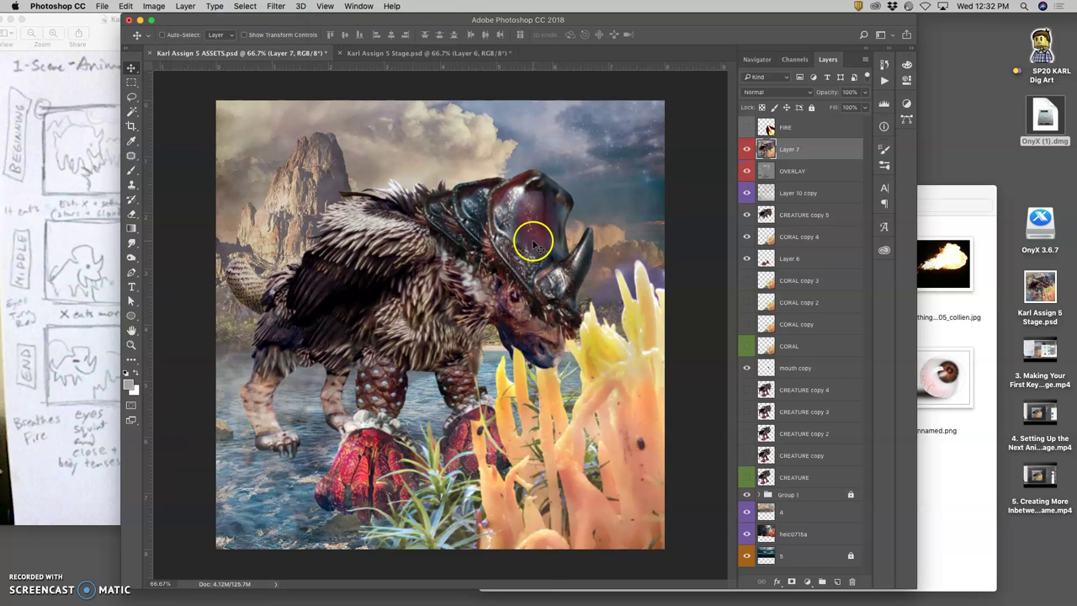
Copy the whole merged layer into the Stage document as the top layer and compare it with the previous frame
left_click(245, 6)
left_click(248, 11)
left_click(767, 149, "super")
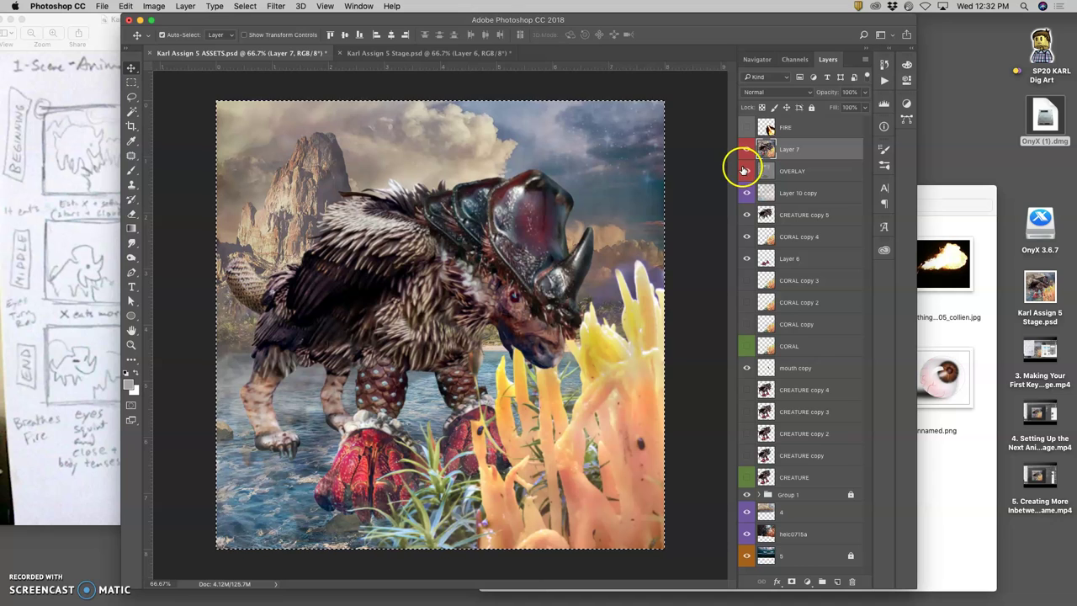
left_click(404, 53)
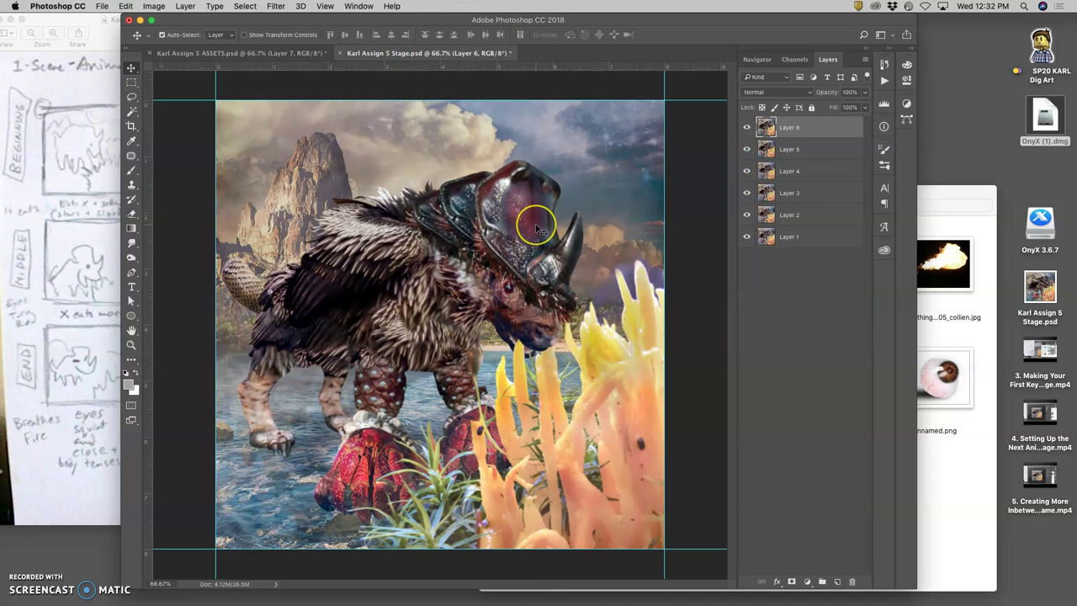
key("super+v")
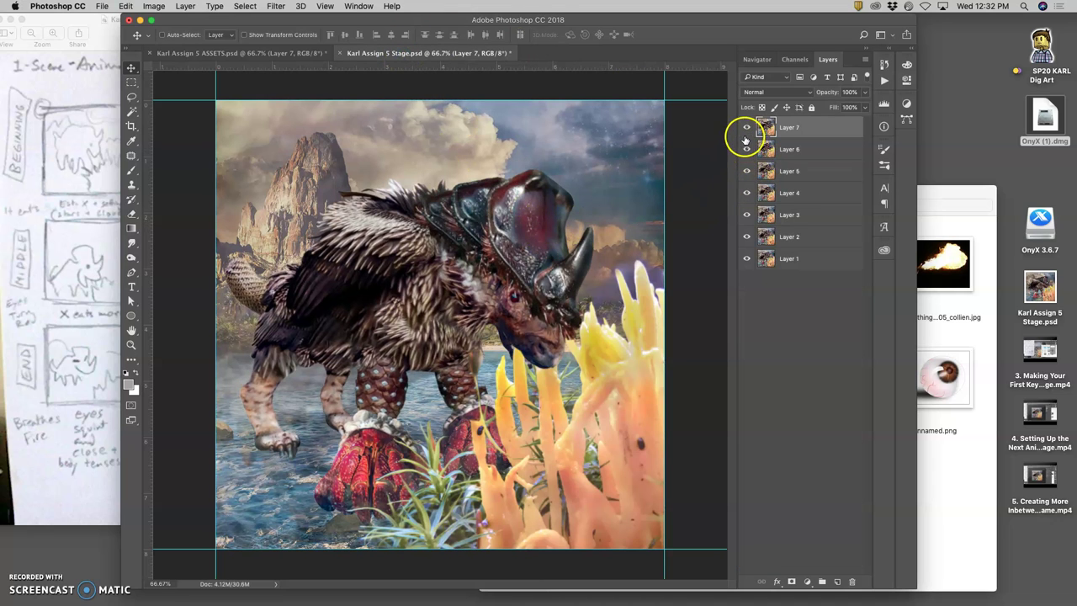
left_click(745, 129)
left_click(746, 128)
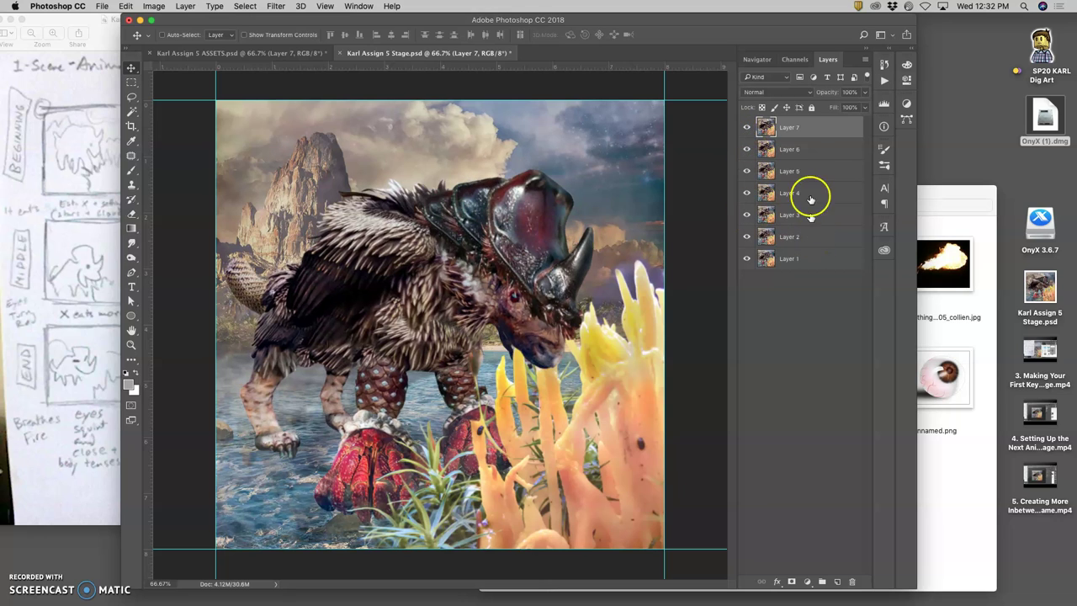
Review the storyboard sketch in Preview, save the Stage and ASSETS documents in Photoshop, and clear the selection in ASSETS
left_click(75, 153)
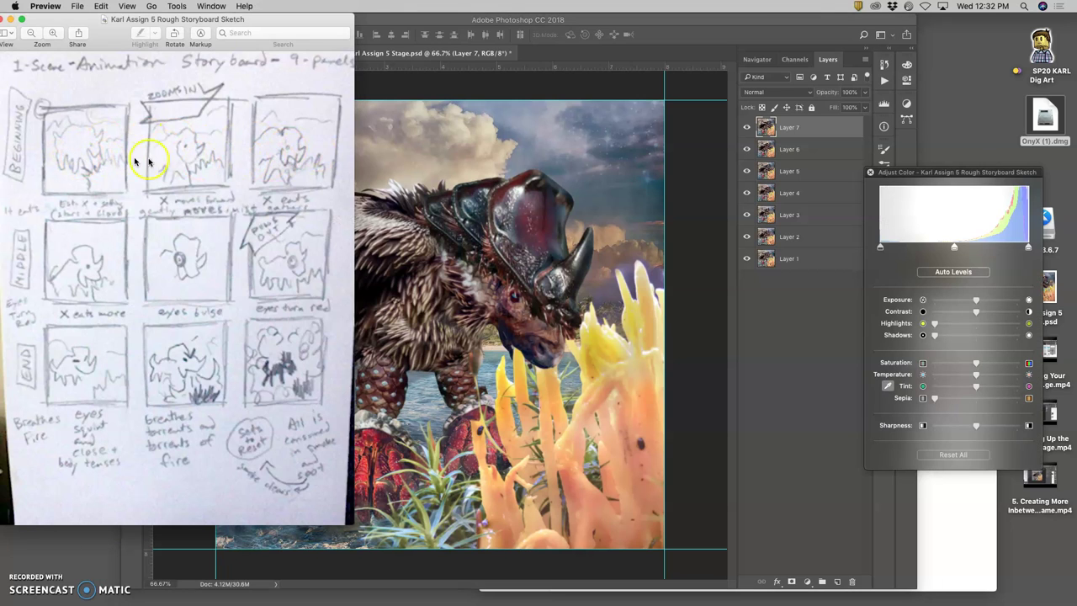
left_click(578, 197)
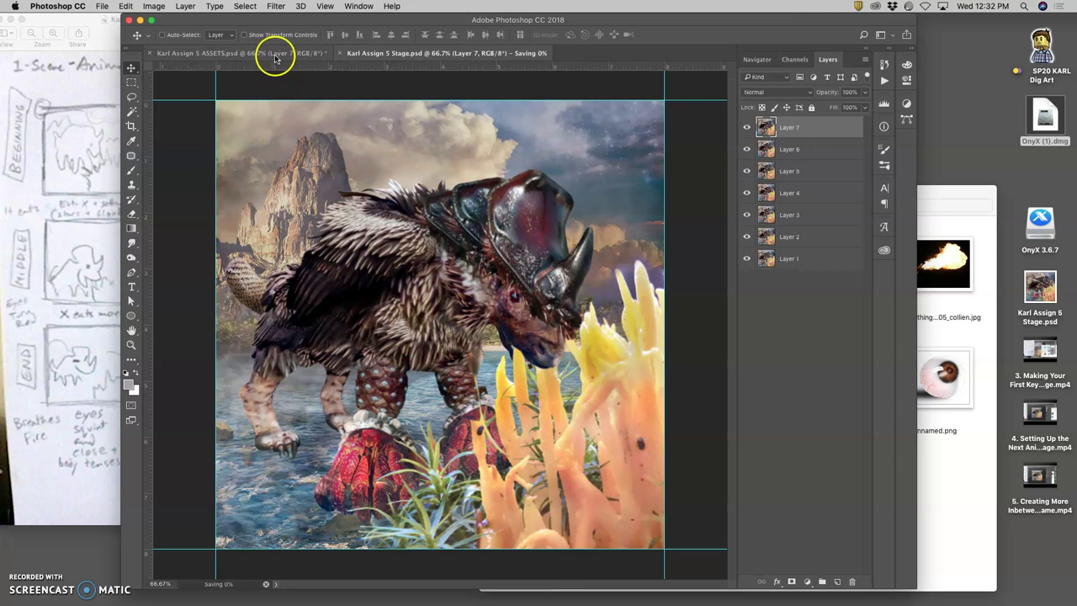
left_click(279, 54)
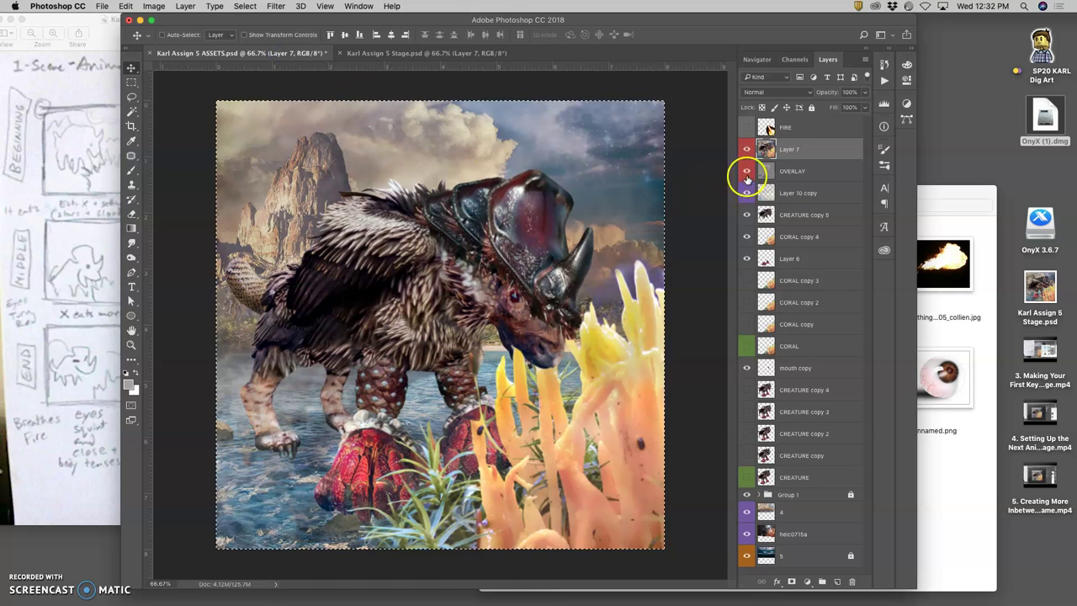
key("super+s")
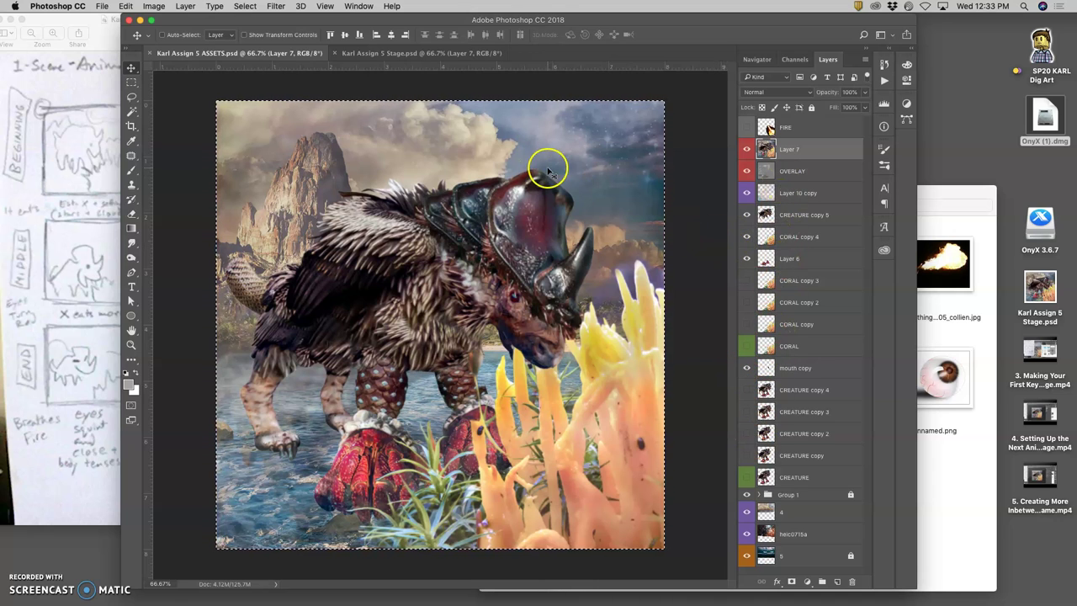
key("super+d")
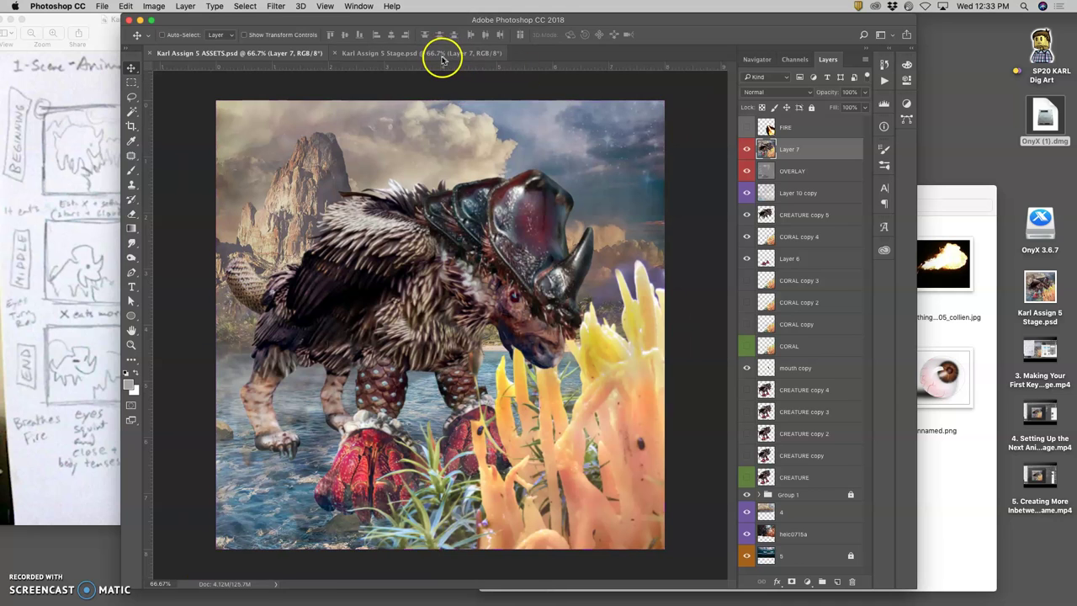
Create a frame animation in the Stage document's Timeline and make frames from its layers
left_click(440, 56)
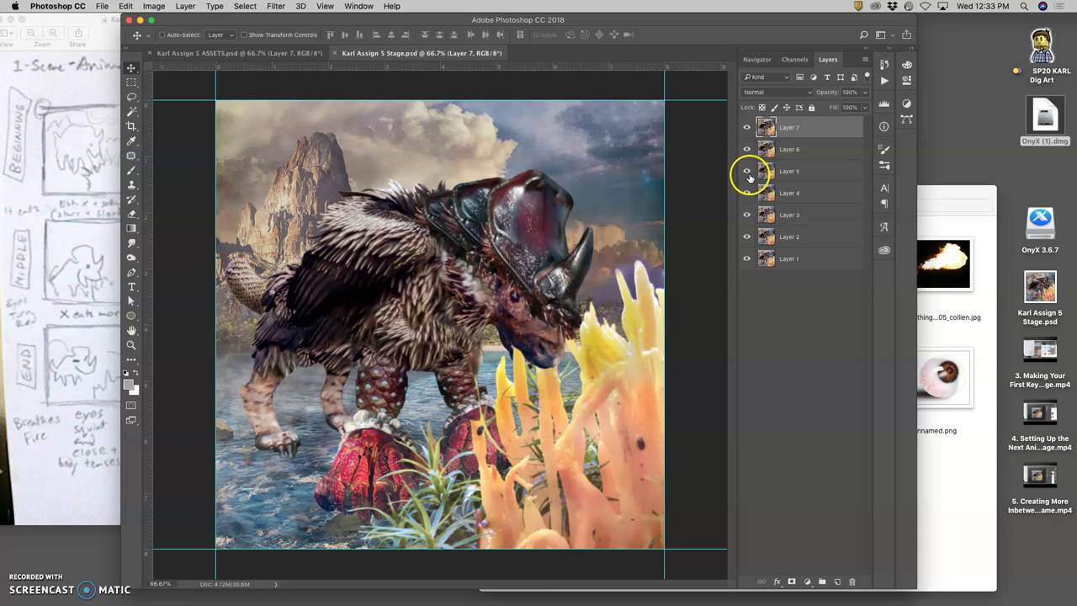
left_click(359, 6)
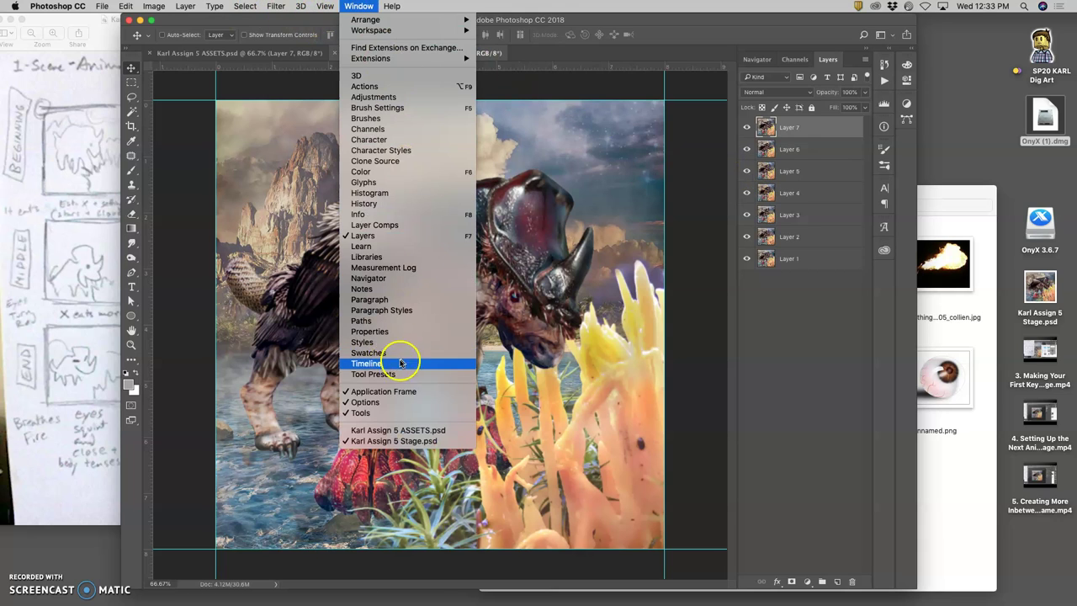
left_click(373, 367)
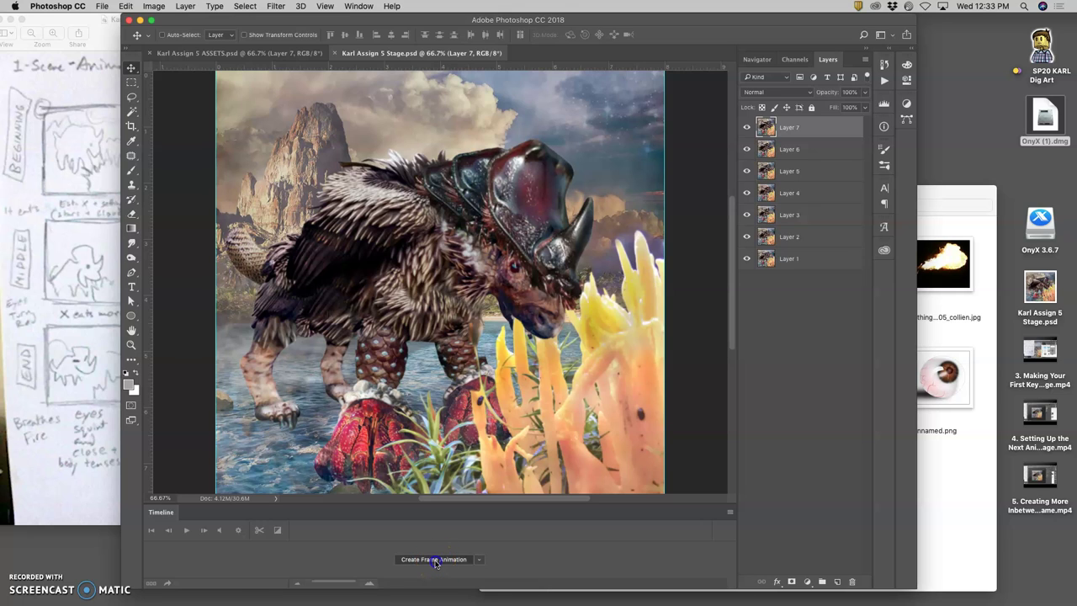
left_click(435, 561)
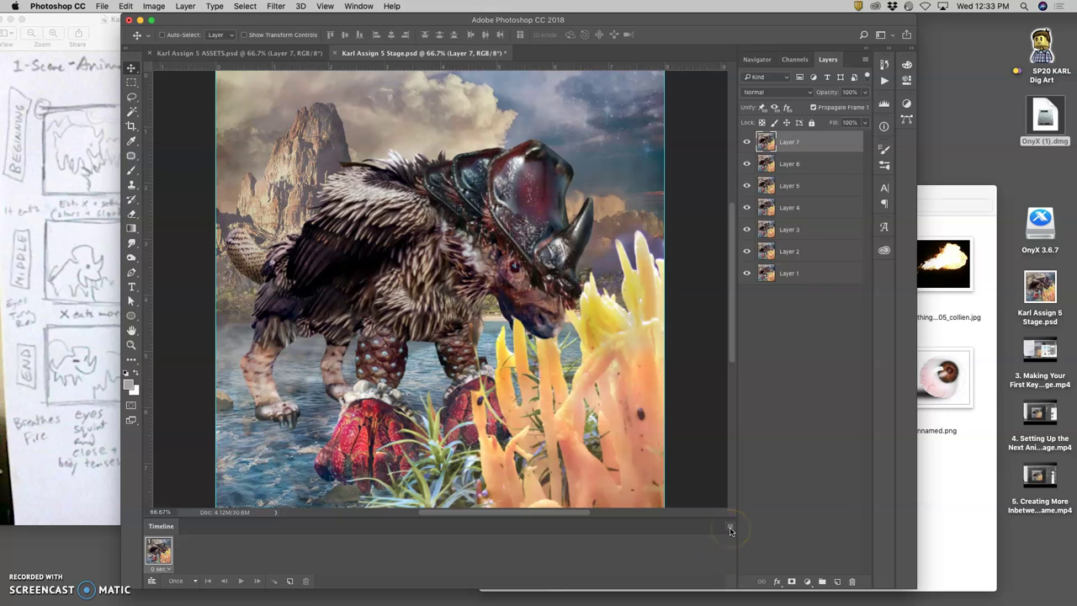
left_click(730, 530)
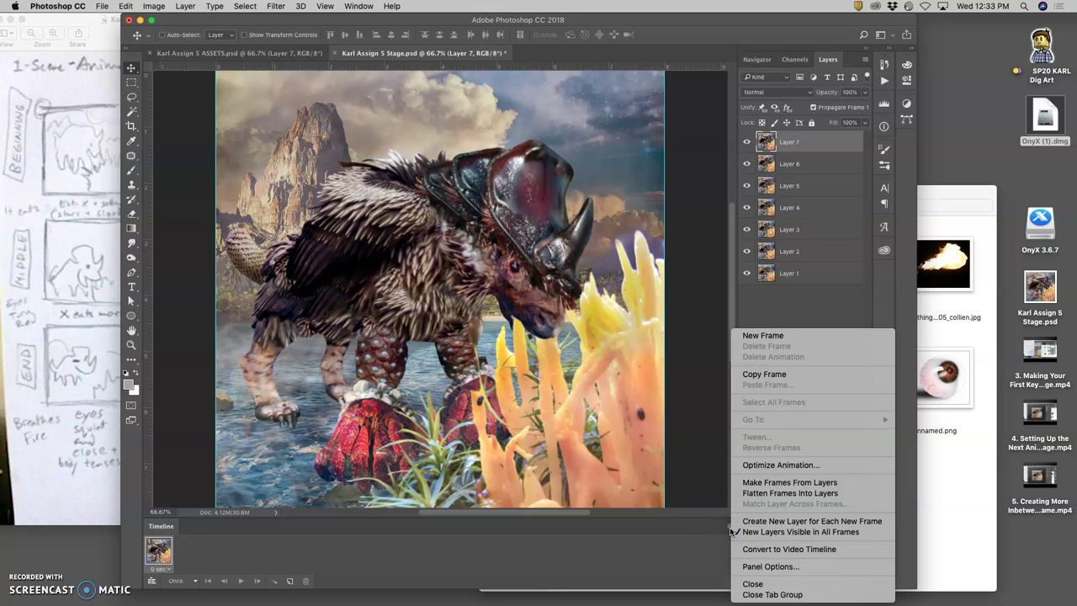
left_click(760, 484)
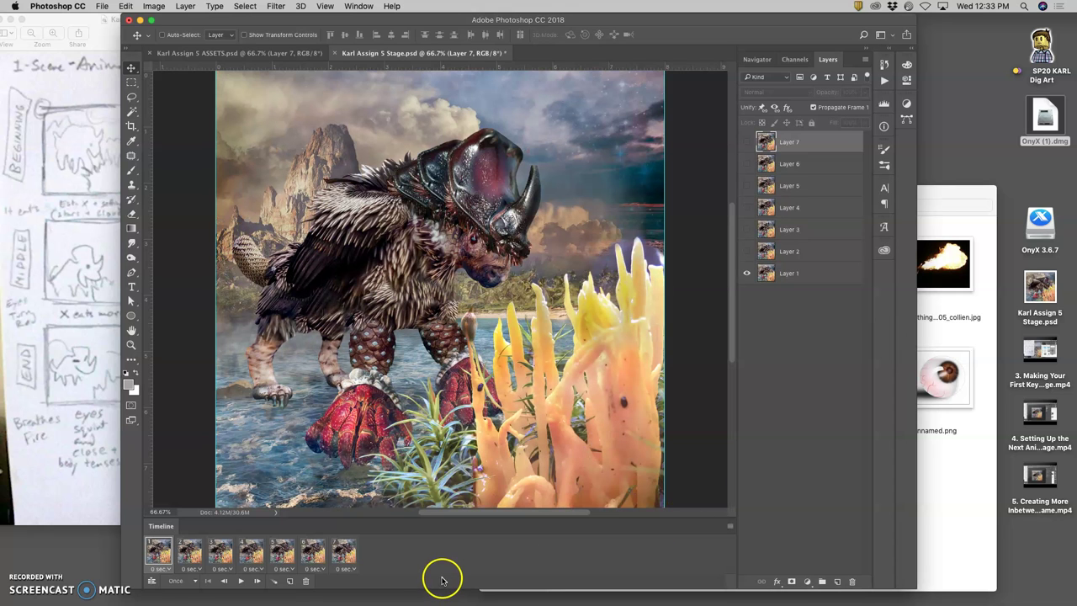
Set the delay of all seven animation frames to 0.3 seconds and the looping option to Forever
left_click(344, 552)
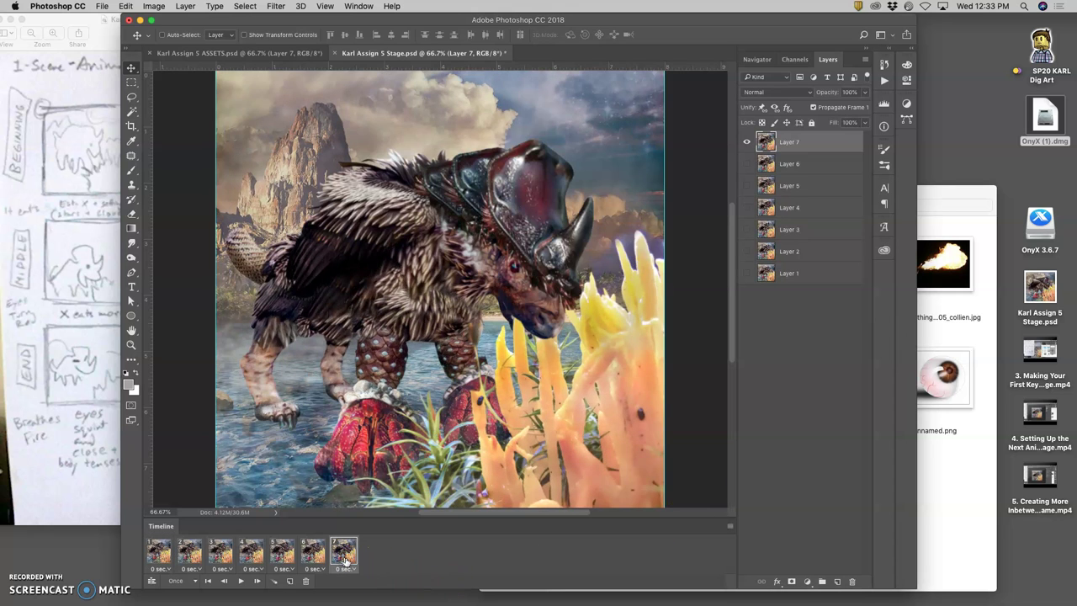
left_click(164, 553)
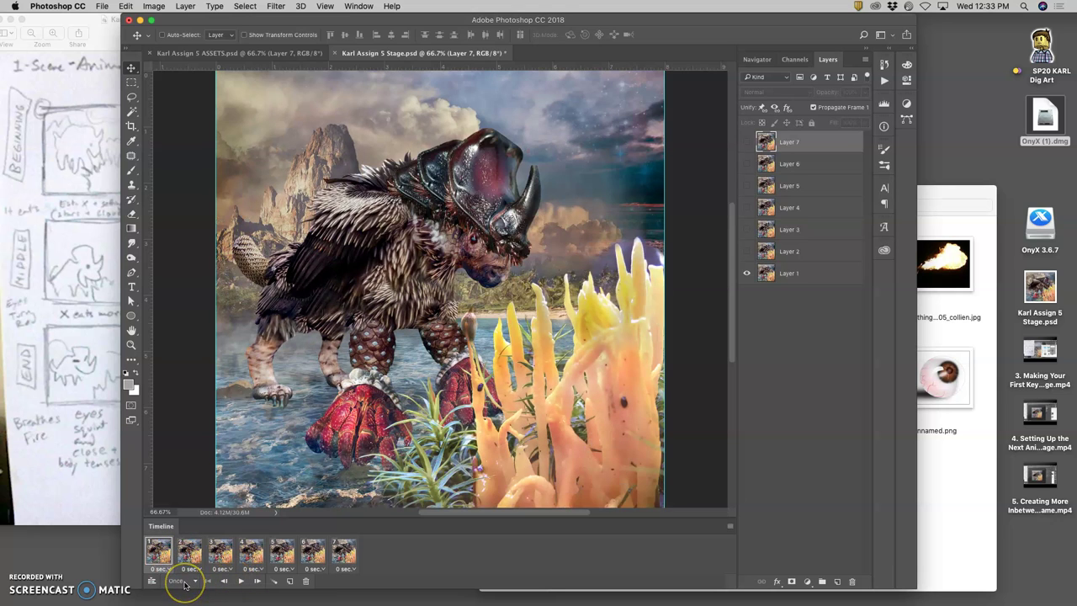
left_click(343, 560)
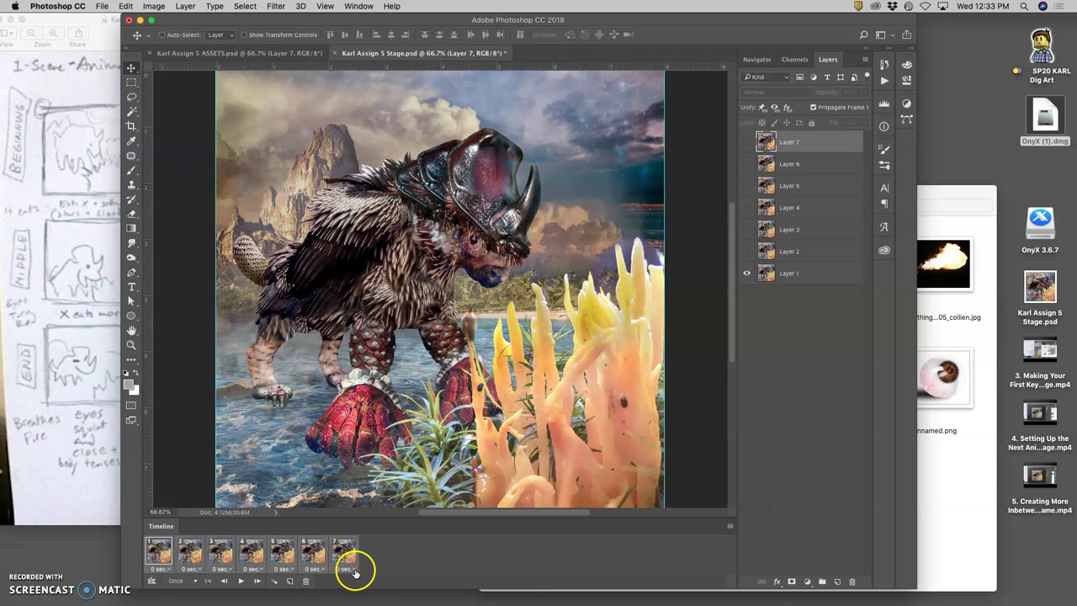
left_click(352, 570)
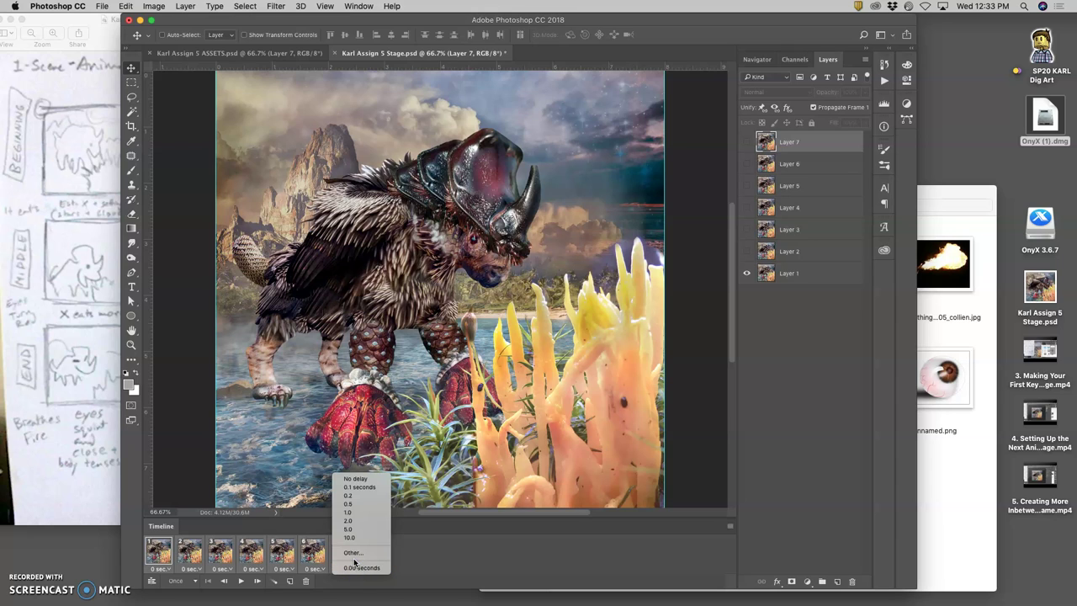
left_click(351, 553)
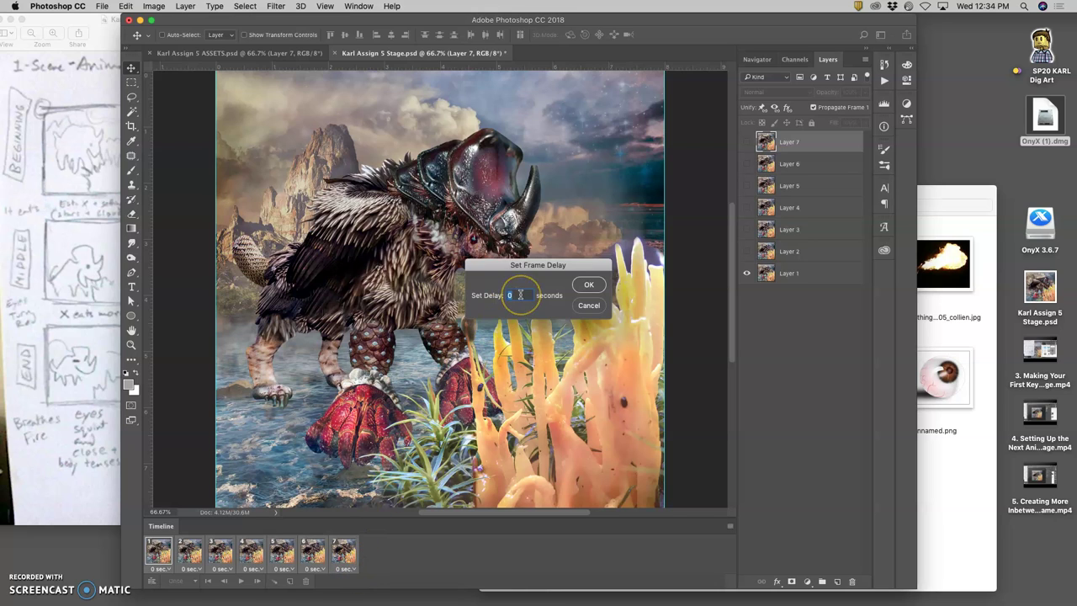
type(".3")
left_click(588, 285)
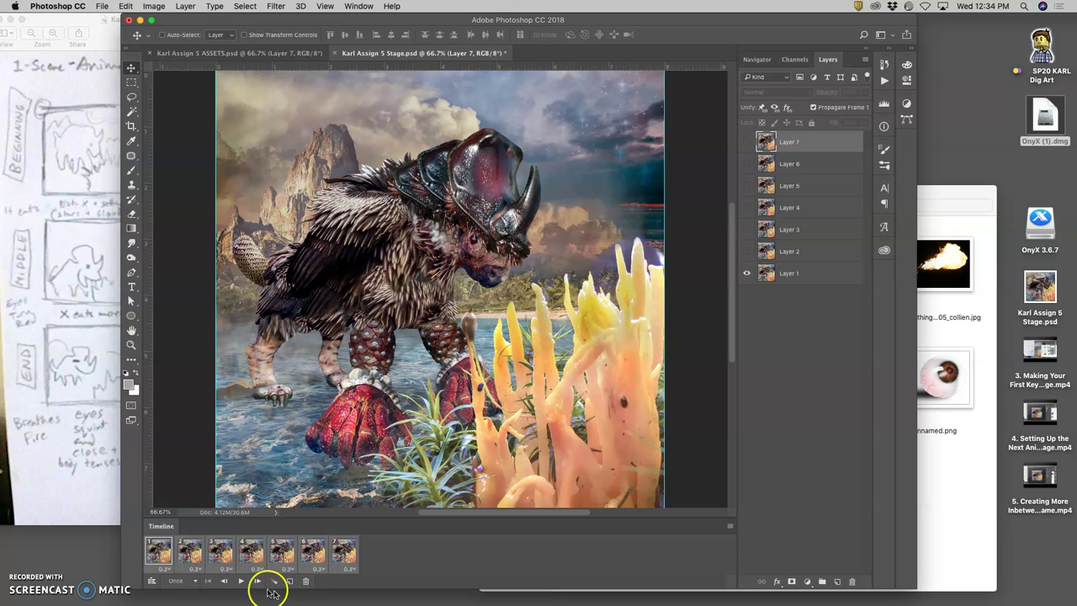
left_click(196, 581)
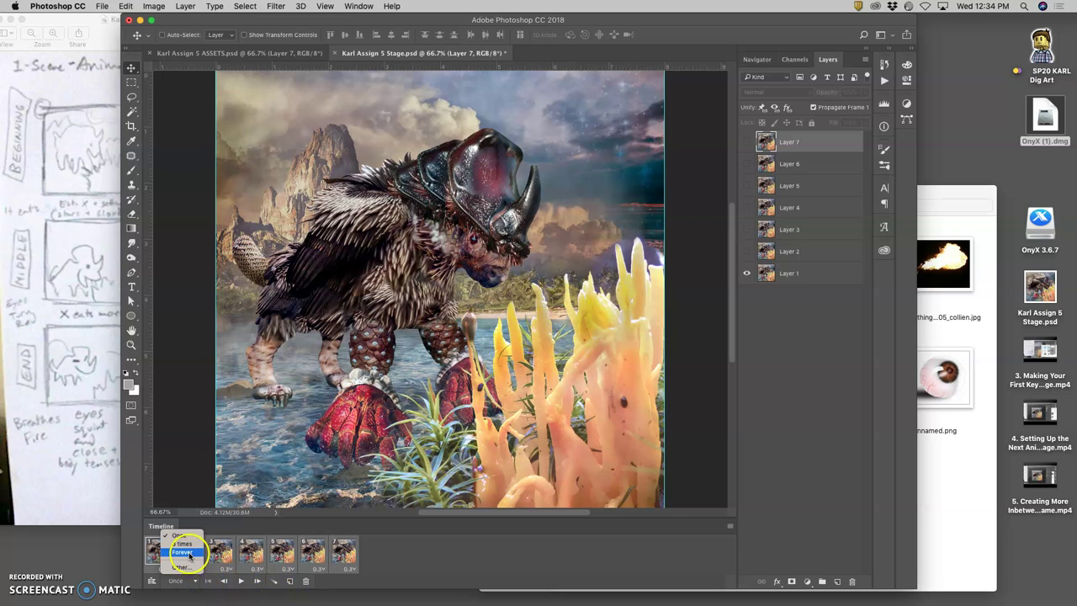
left_click(184, 562)
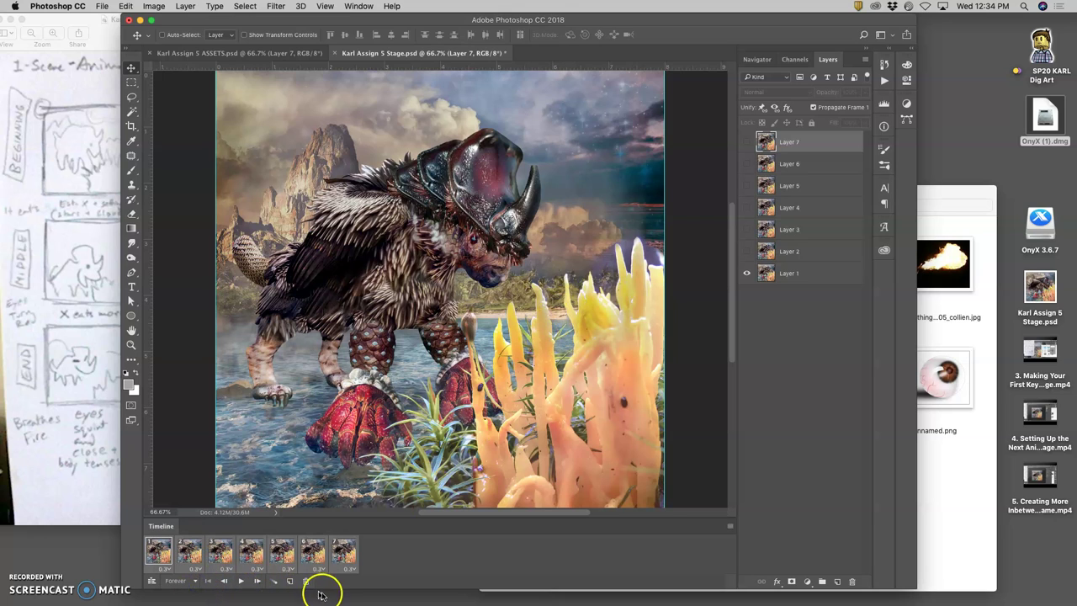
Play the animation to check its motion against the storyboard sketch, stop playback, and select frame 7
left_click(241, 582)
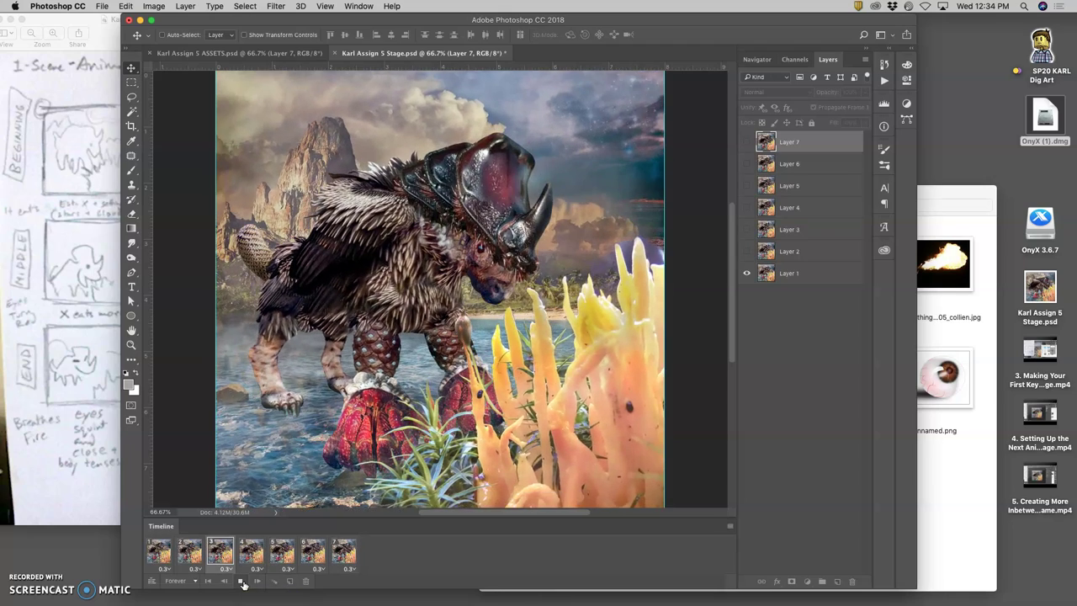
left_click(238, 582)
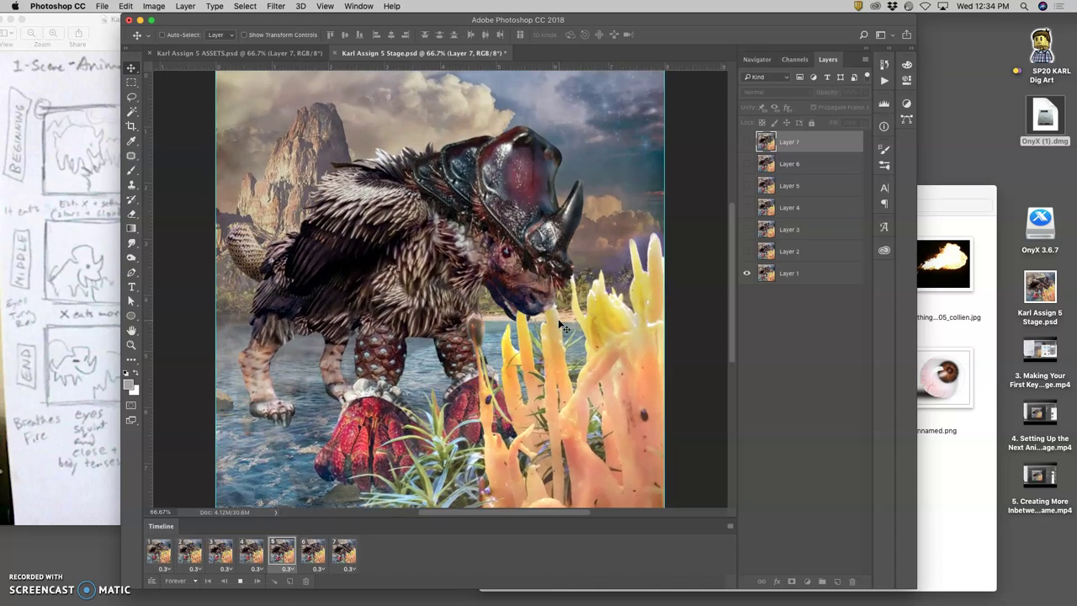
key("super+minus")
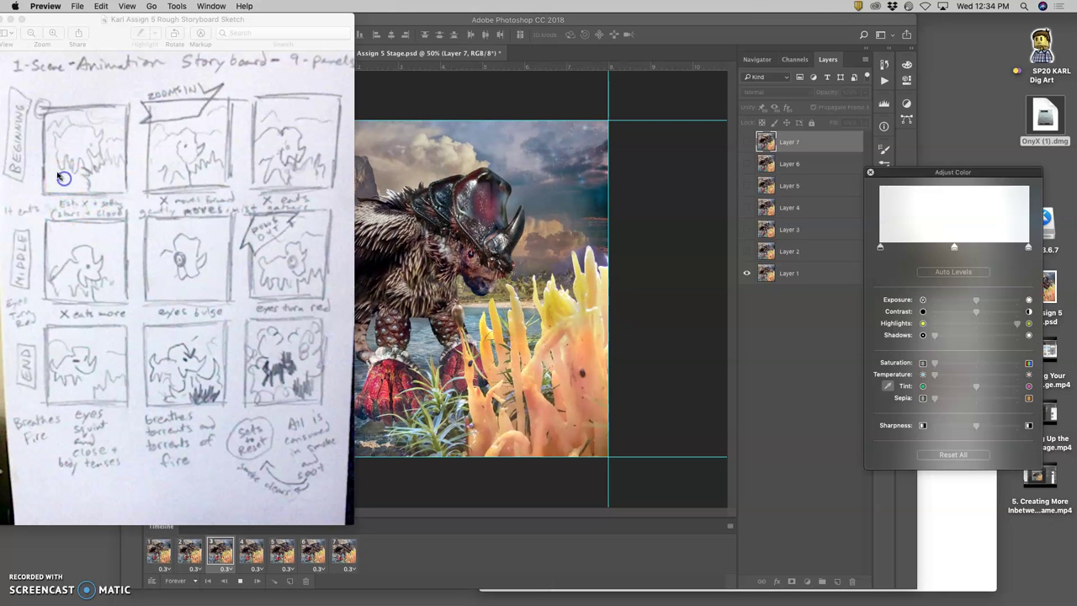
left_click(64, 180)
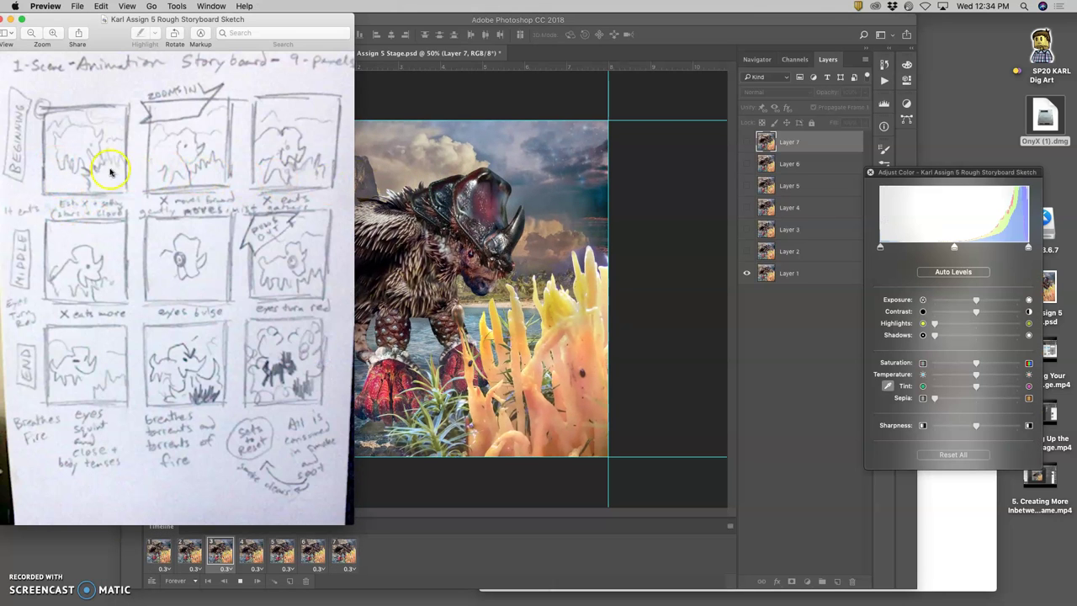
left_click(629, 269)
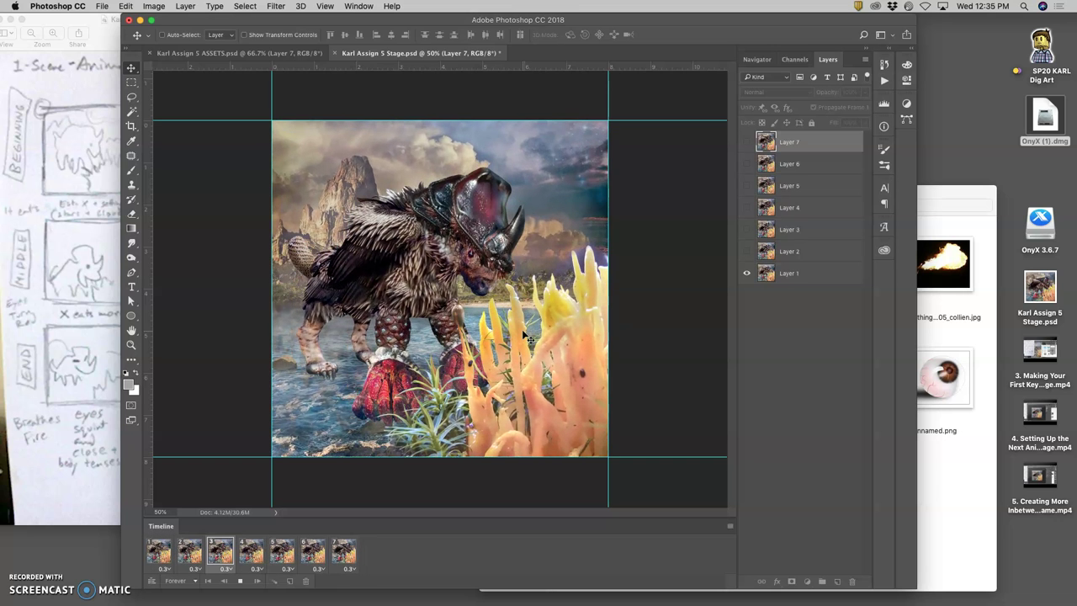
left_click(240, 581)
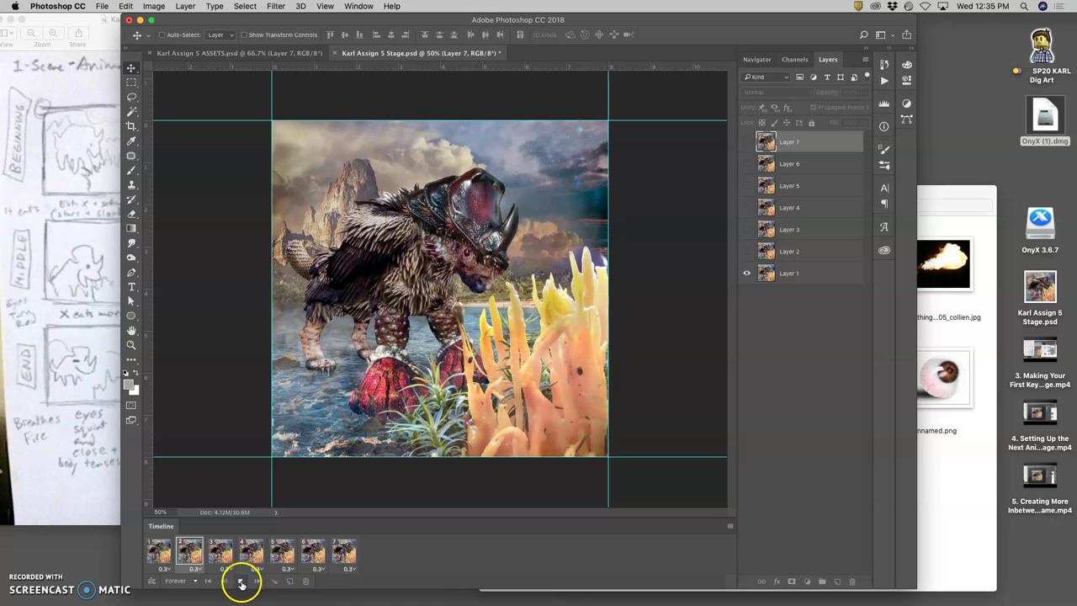
left_click(241, 581)
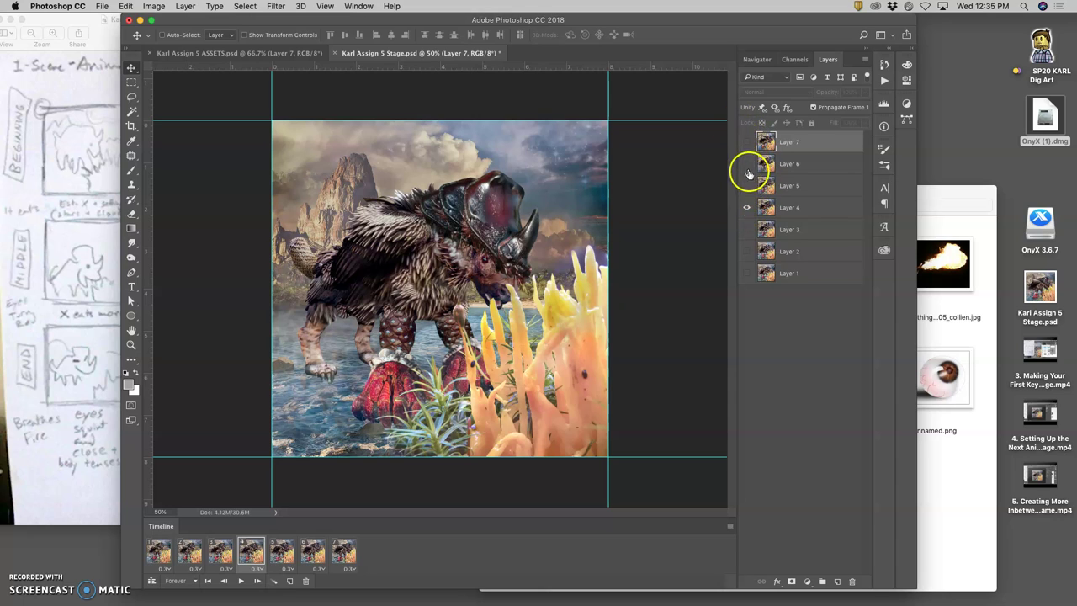
left_click(345, 557)
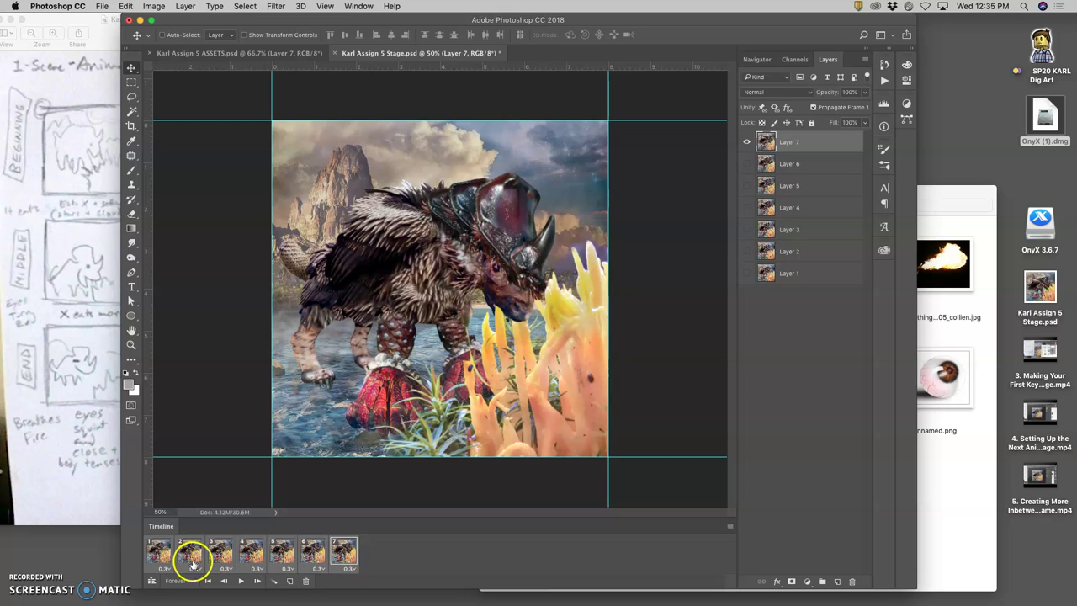
Delete the frames from the Stage document's animation and hide the Timeline
left_click_drag(349, 555, 305, 581)
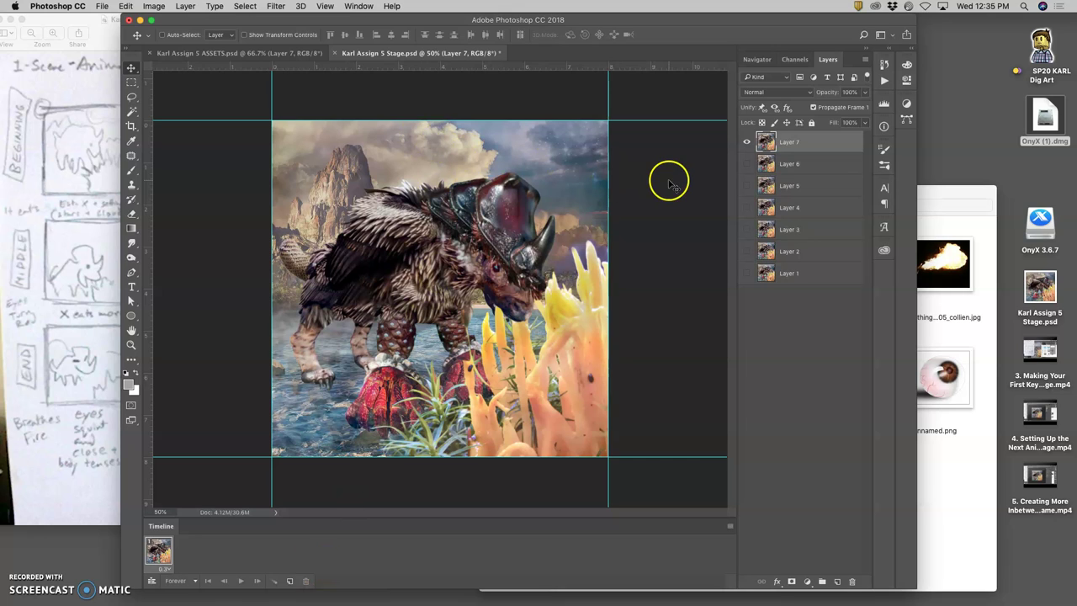
left_click(359, 6)
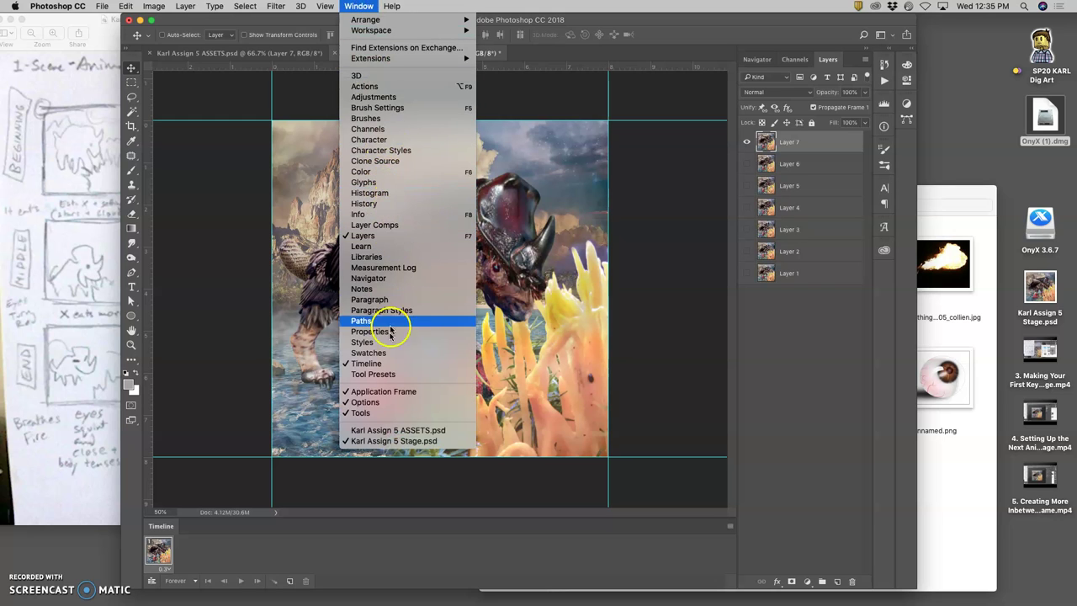
left_click(383, 363)
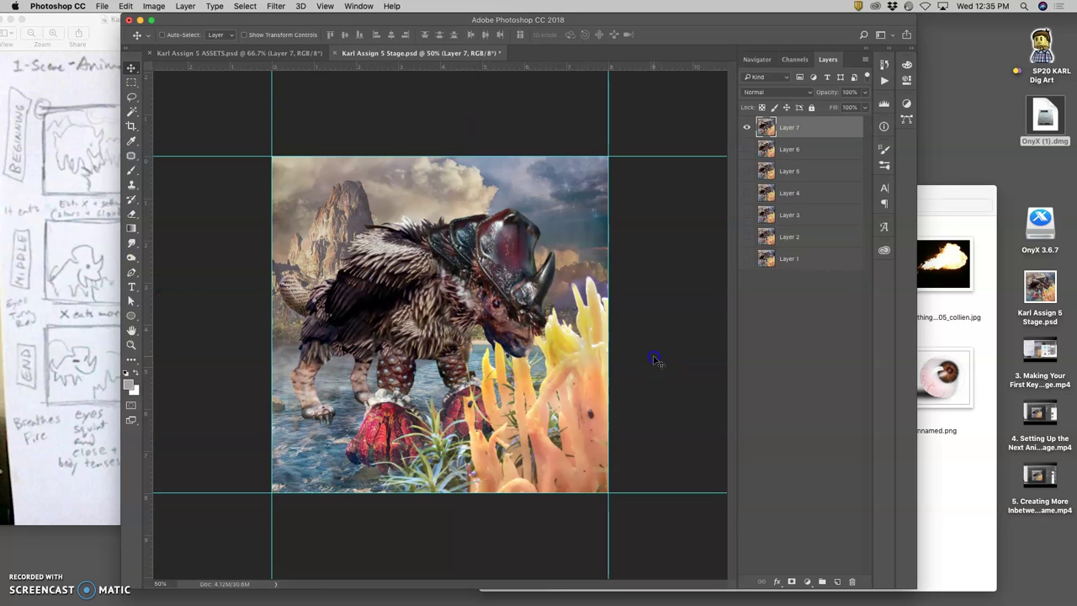
Review the storyboard sketch in Preview against the artwork and save the Stage document in Photoshop
left_click(351, 300)
left_click(48, 300)
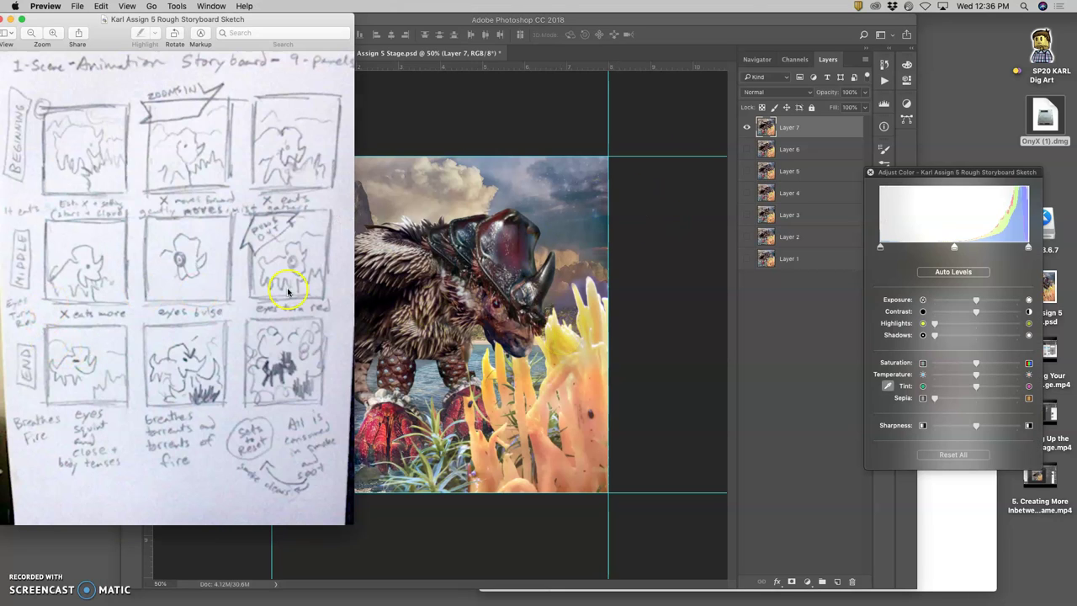
left_click(625, 334)
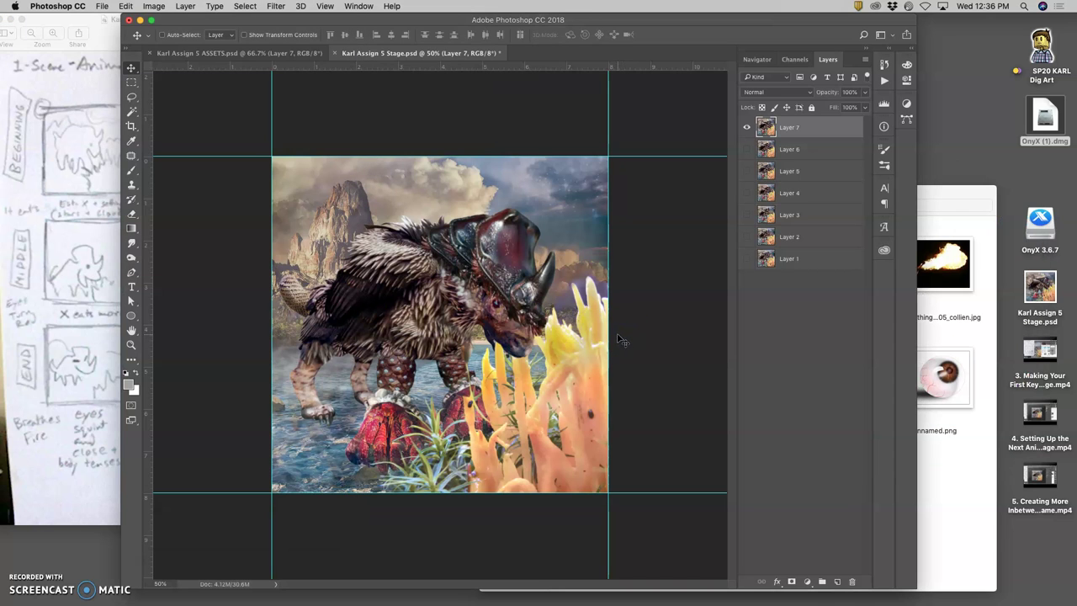
left_click(262, 53)
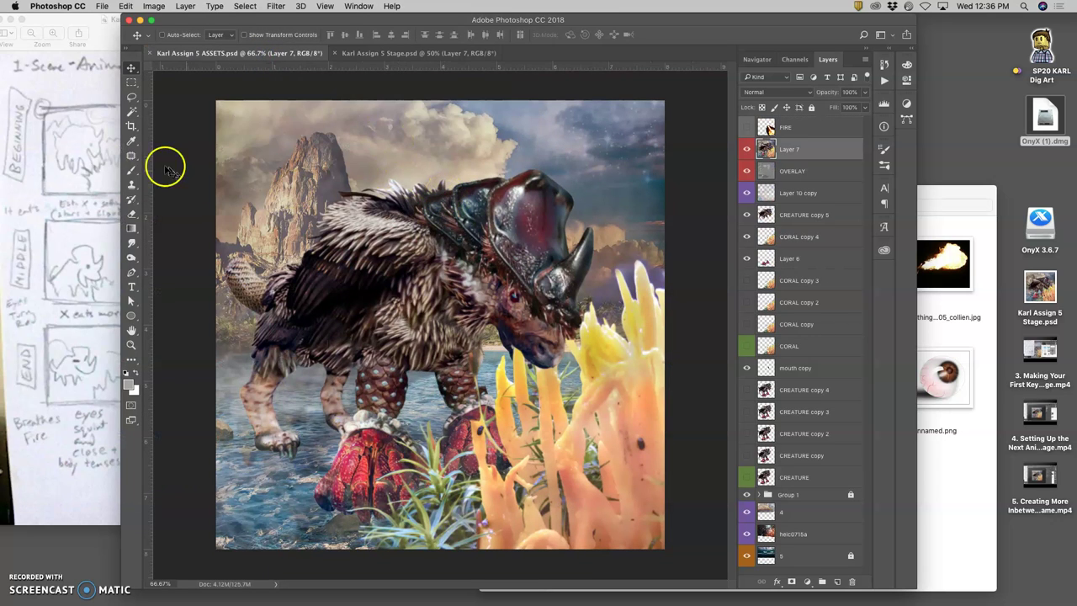
left_click(84, 166)
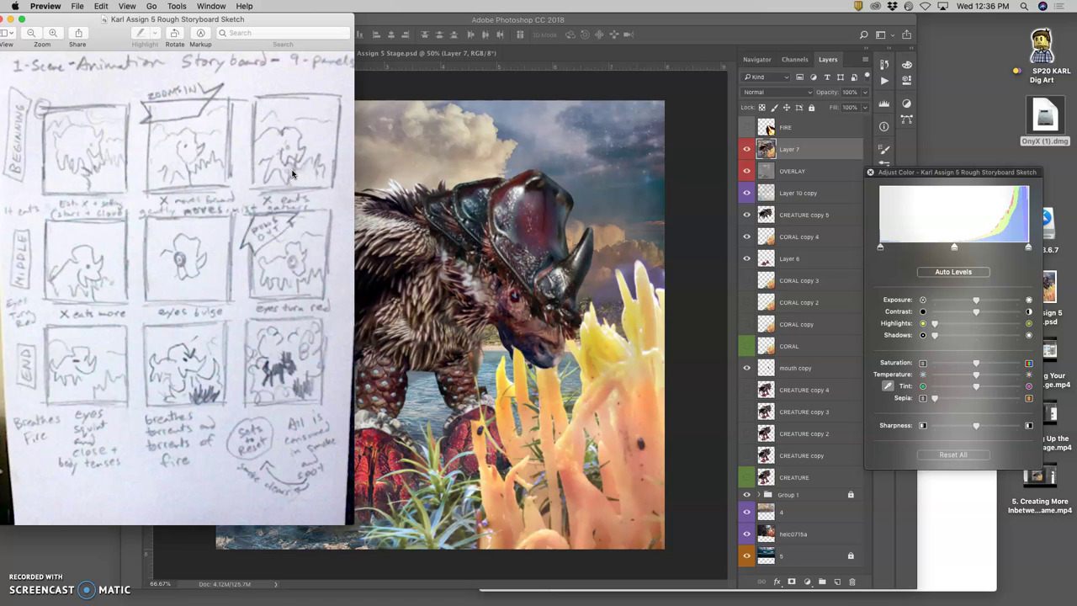
left_click(712, 88)
Make all seven layers in the Stage document visible
left_click(435, 53)
left_click(746, 127)
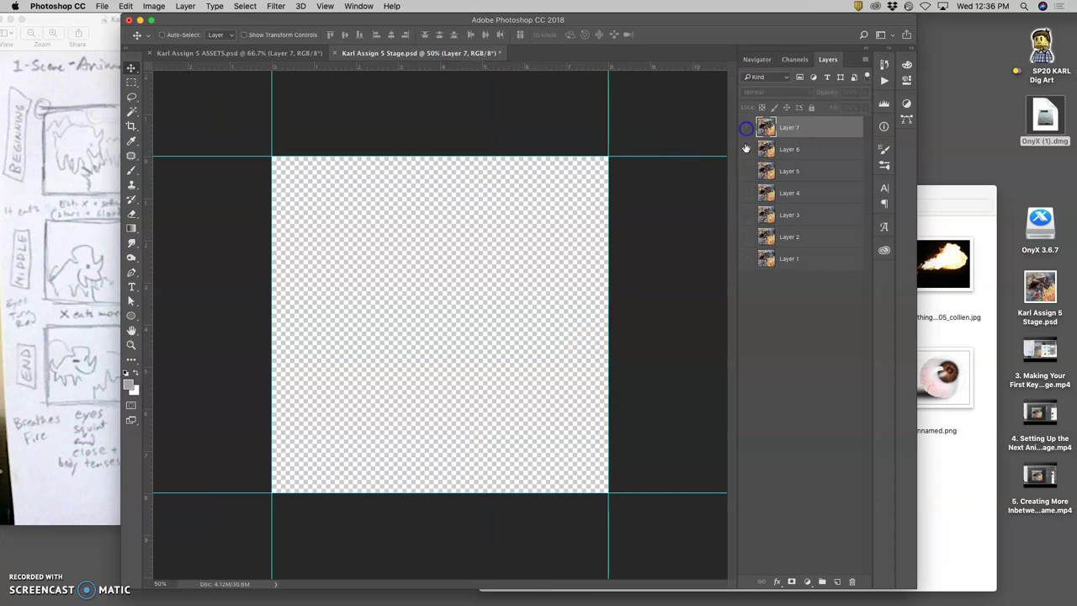
left_click(746, 258)
left_click_drag(744, 242, 746, 131)
Toggle the visibility of Layer 7 and Layer 6 repeatedly to check the creature's motion between the top frames
left_click(746, 130)
left_click(745, 130)
left_click(745, 131)
left_click(746, 128)
left_click(746, 128)
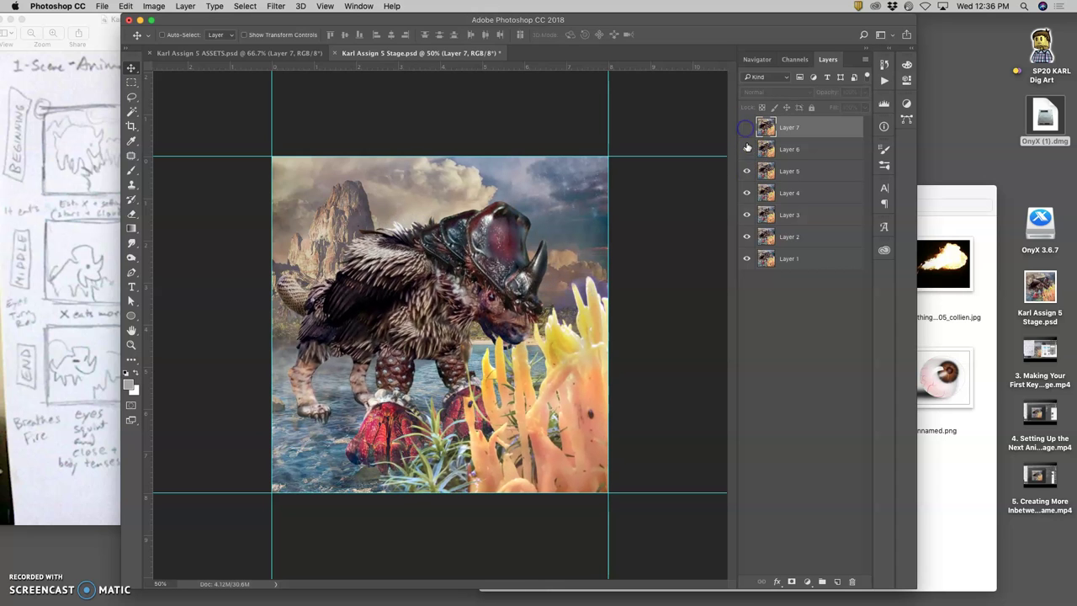
left_click(747, 148)
left_click(747, 149)
left_click(746, 149)
left_click(747, 131)
left_click(747, 131)
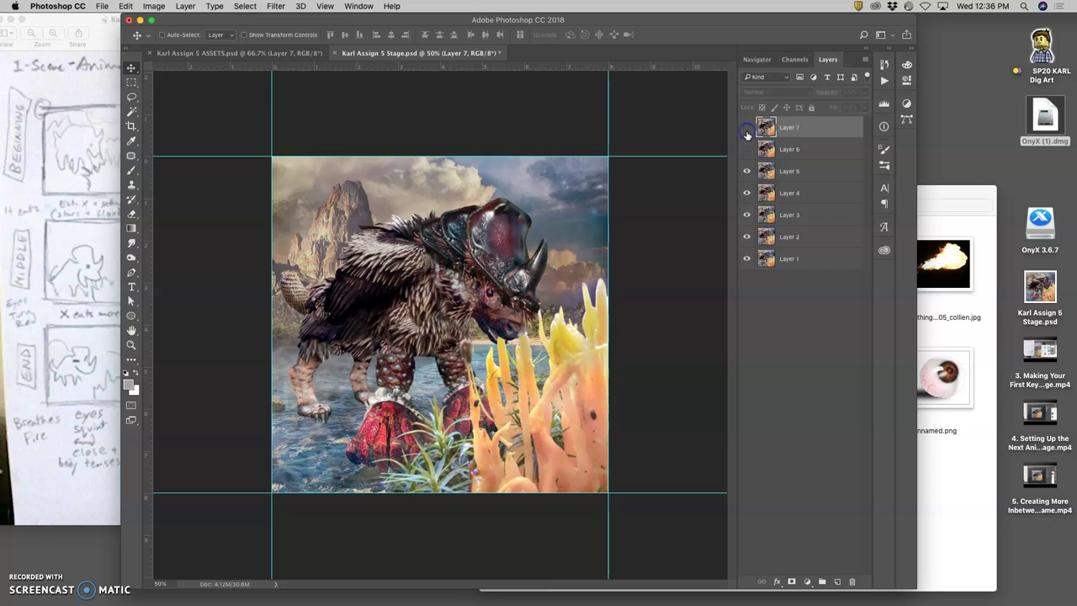
left_click(746, 131)
left_click(746, 149)
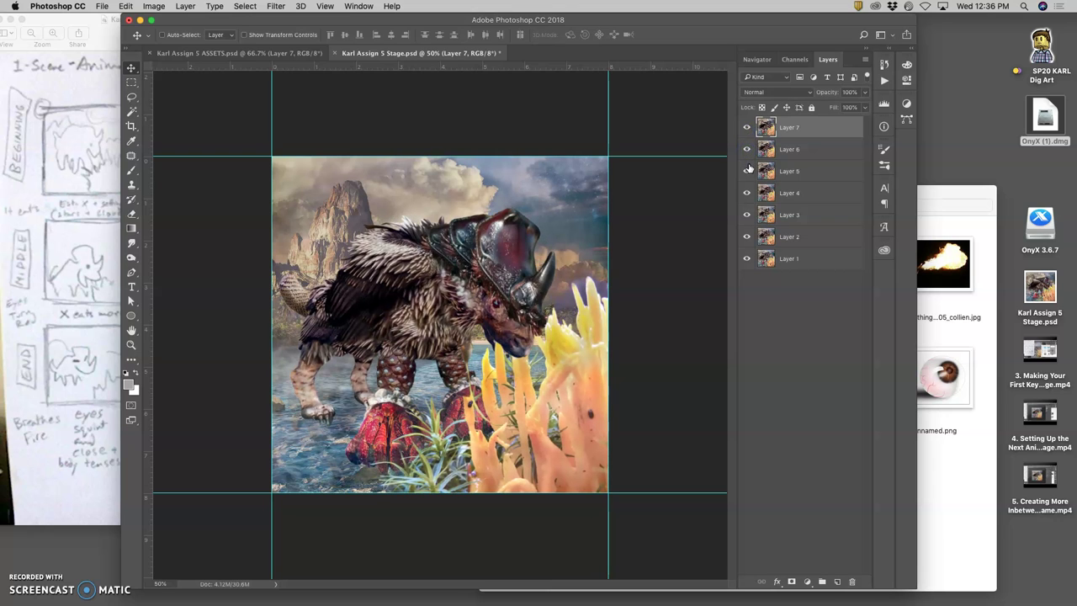
left_click(746, 130)
left_click(747, 149)
left_click(746, 130)
left_click(746, 149)
left_click(747, 131)
left_click(746, 130)
left_click(746, 149)
left_click(746, 149)
left_click(747, 130)
left_click(747, 149)
left_click(747, 130)
left_click(746, 149)
left_click(745, 131)
left_click(745, 149)
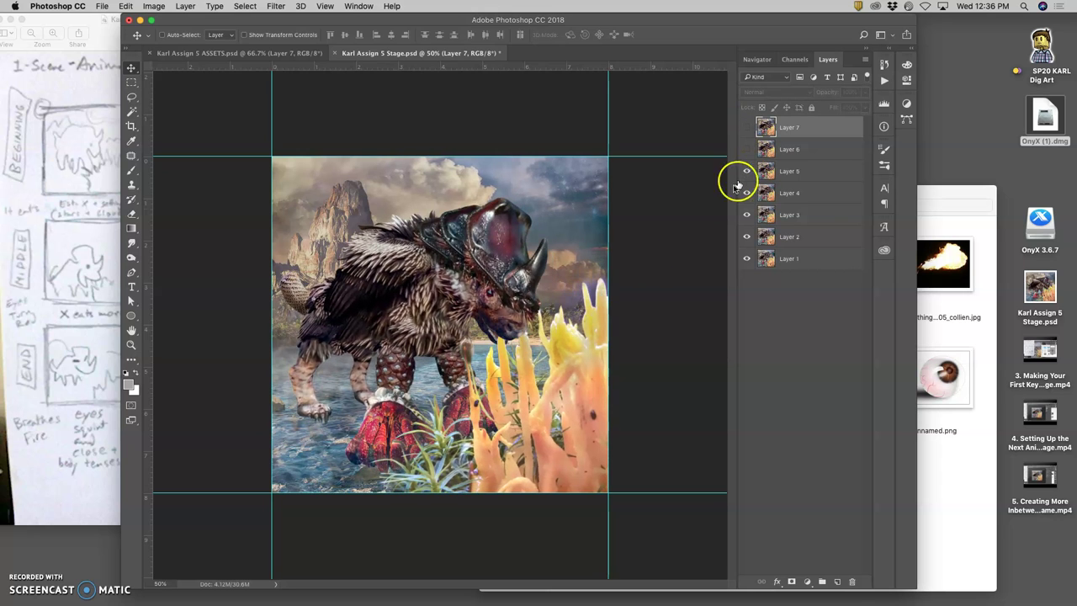